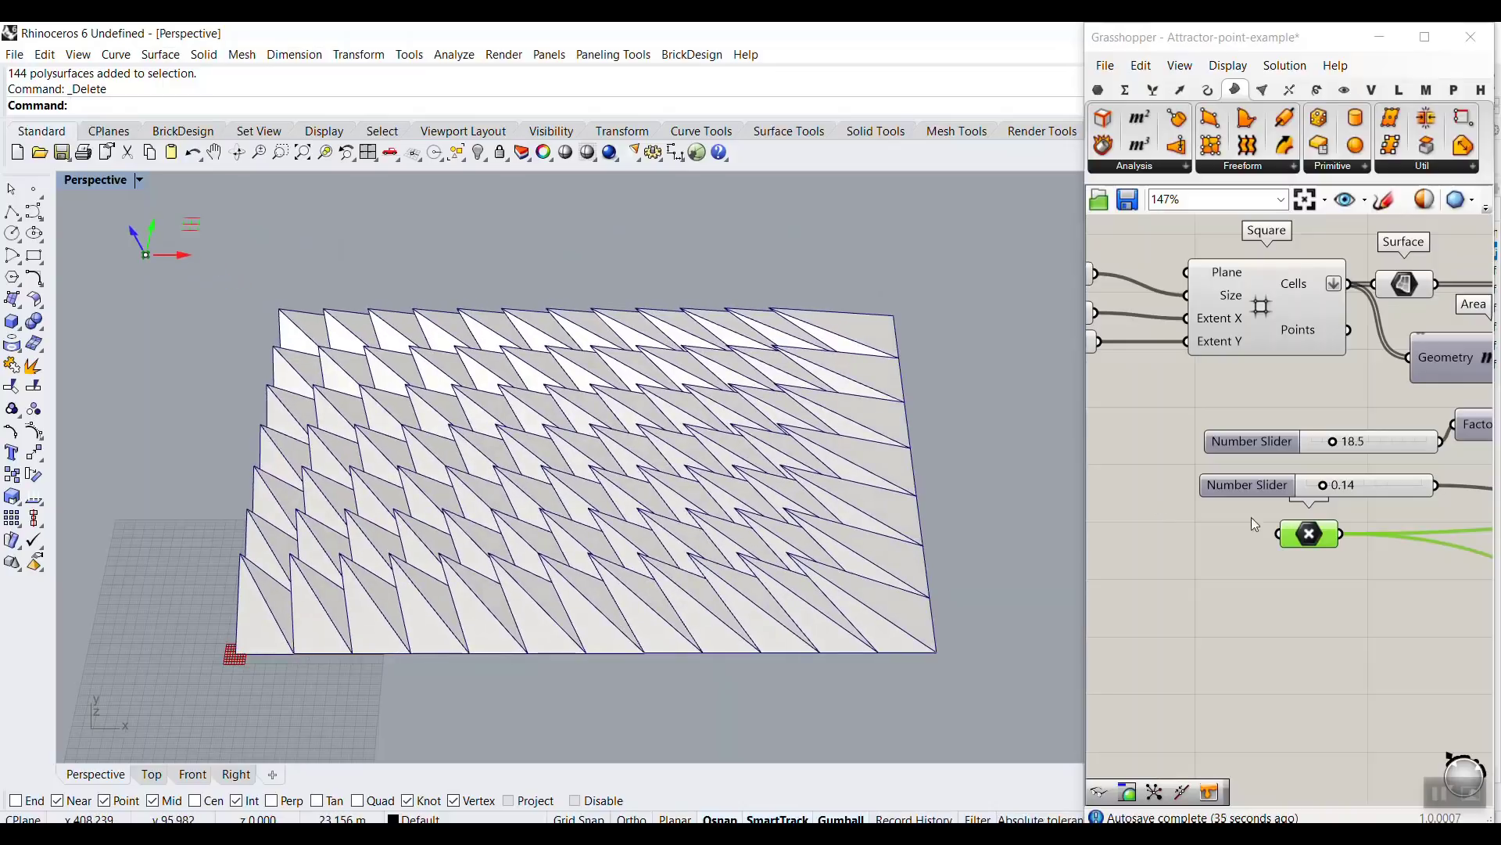
# Adjust the lower number slider and move the attractor point around the panelled surface, ending just outside its far-left corner.
pyautogui.moveTo(1322, 485)
pyautogui.mouseDown()
pyautogui.moveTo(1339, 490)
pyautogui.moveTo(1312, 491)
pyautogui.moveTo(1326, 494)
pyautogui.moveTo(1341, 450)
pyautogui.moveTo(1356, 453)
pyautogui.moveTo(1326, 457)
pyautogui.moveTo(1341, 465)
pyautogui.mouseUp()
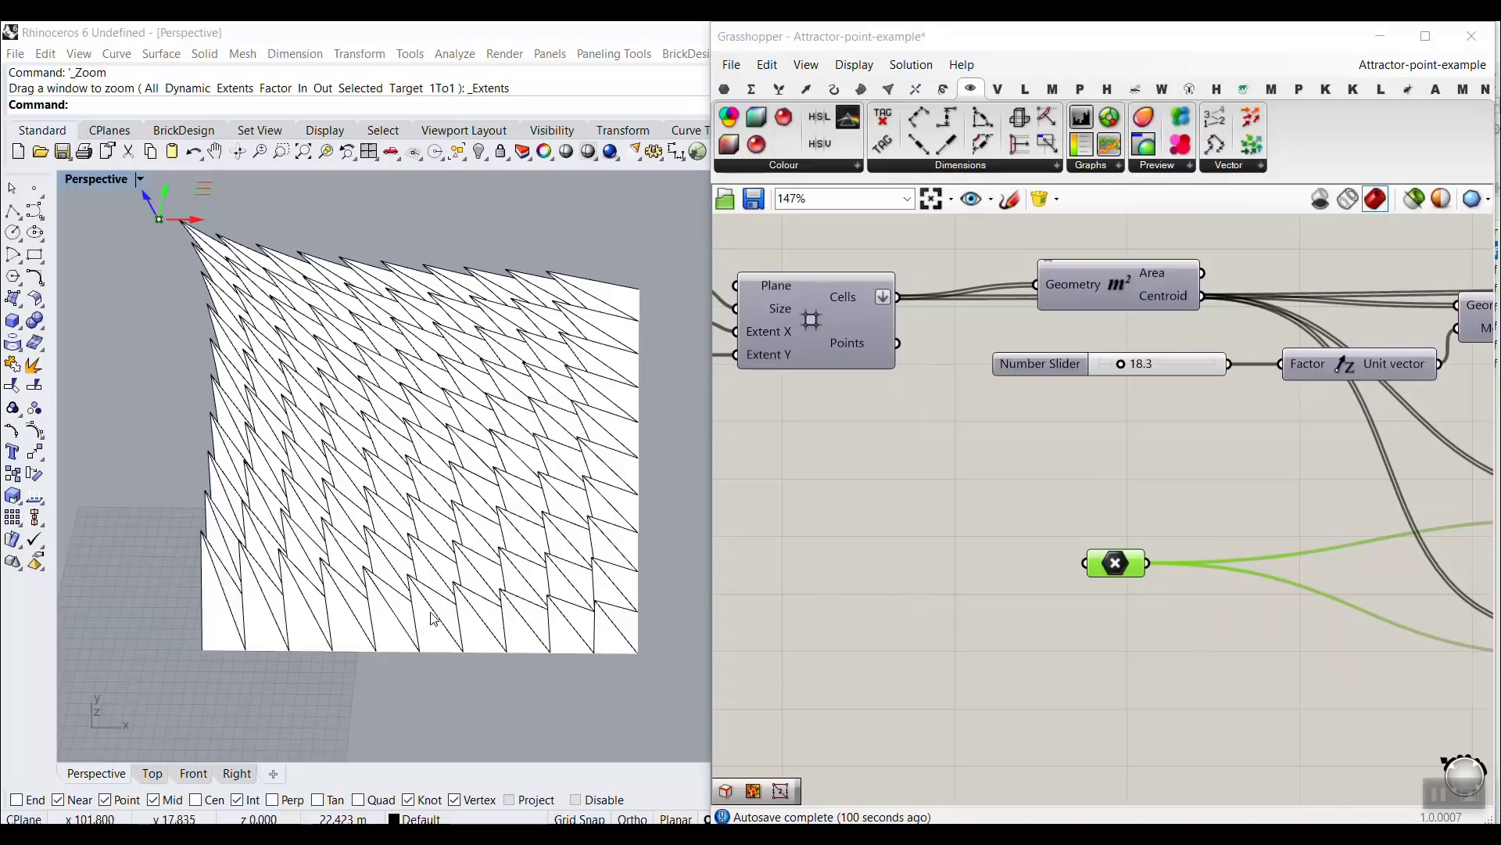
pyautogui.moveTo(434, 618); pyautogui.dragTo(470, 609, button='right')
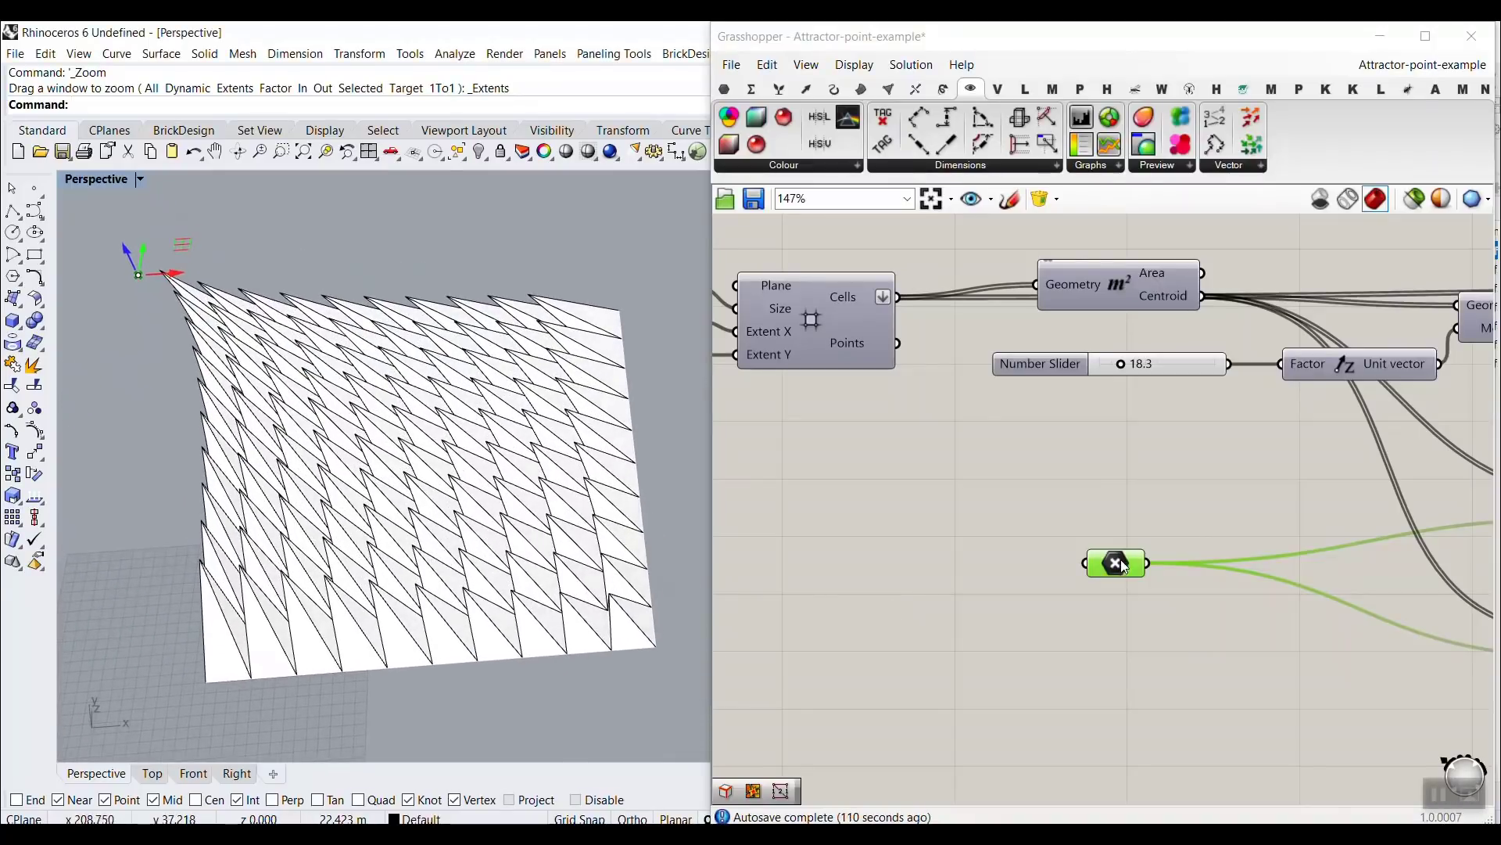
pyautogui.click(1124, 566)
pyautogui.moveTo(141, 273); pyautogui.dragTo(269, 397)
pyautogui.moveTo(274, 404); pyautogui.dragTo(271, 410, button='right')
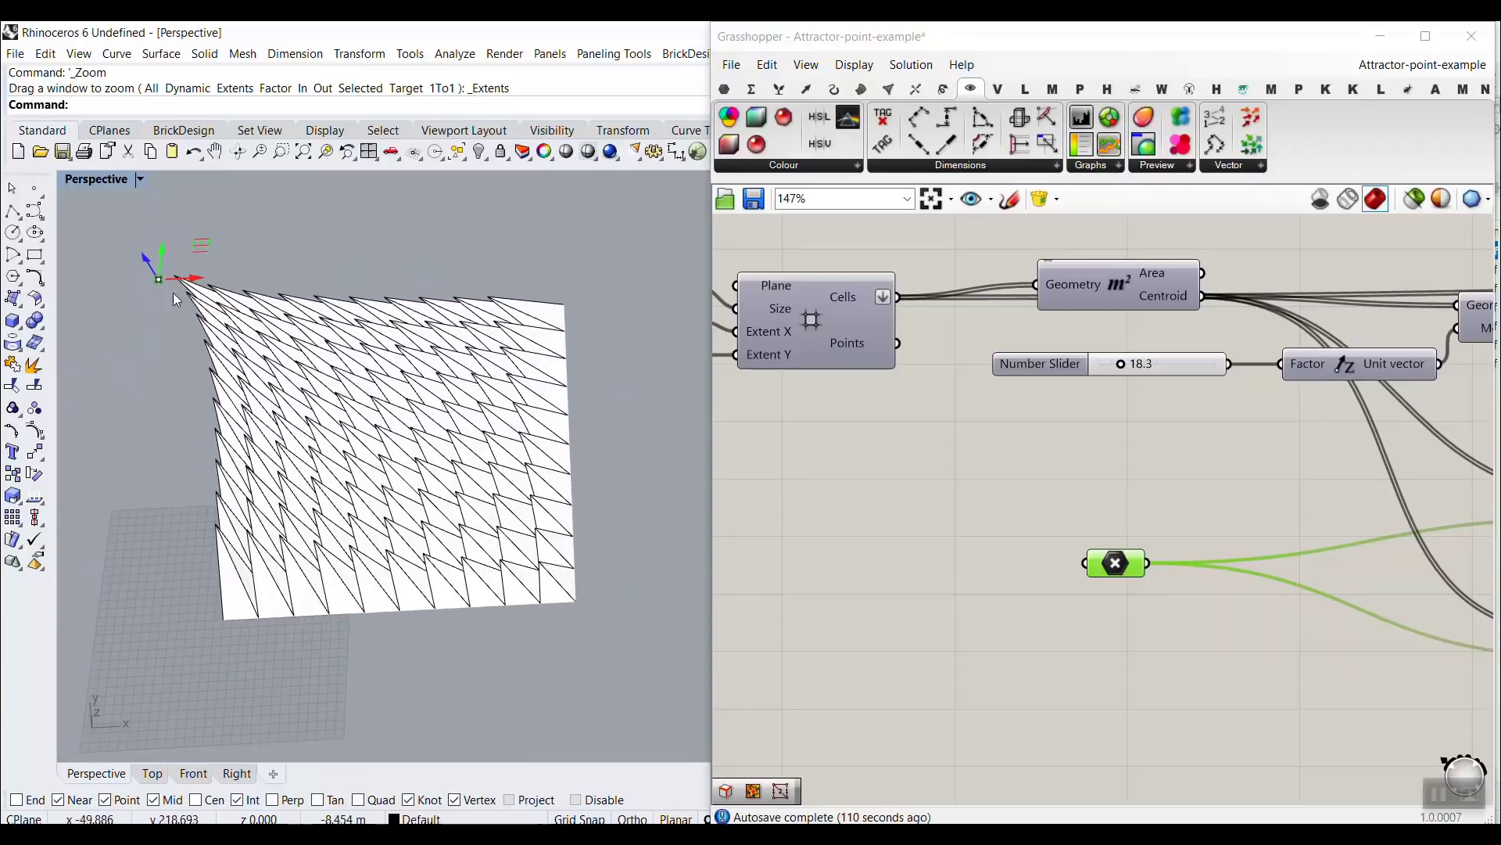
pyautogui.moveTo(177, 282); pyautogui.dragTo(411, 283)
pyautogui.moveTo(415, 288); pyautogui.dragTo(581, 340, button='right')
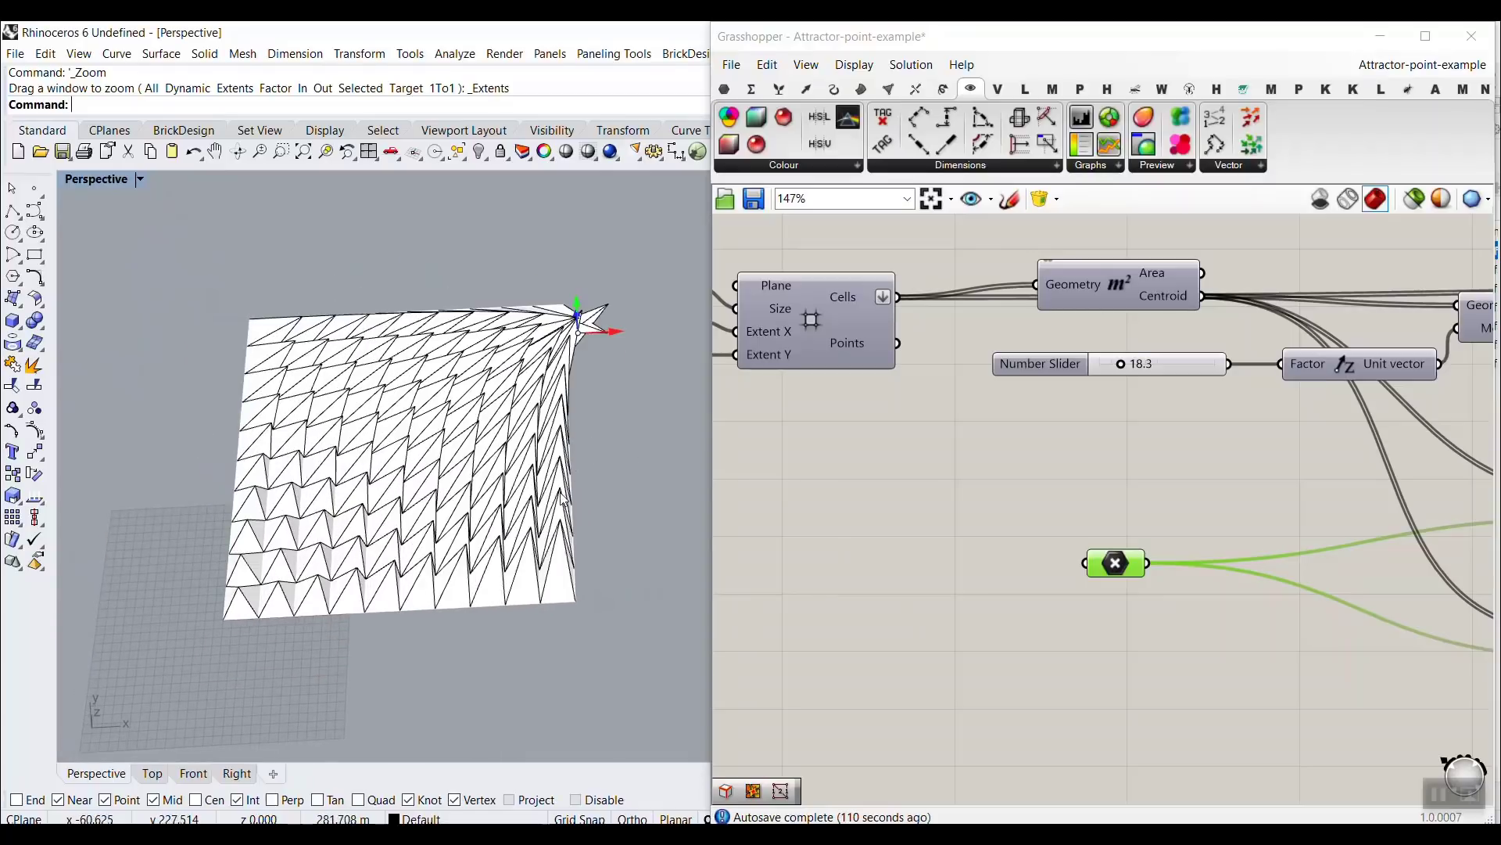
pyautogui.moveTo(368, 580); pyautogui.dragTo(237, 563)
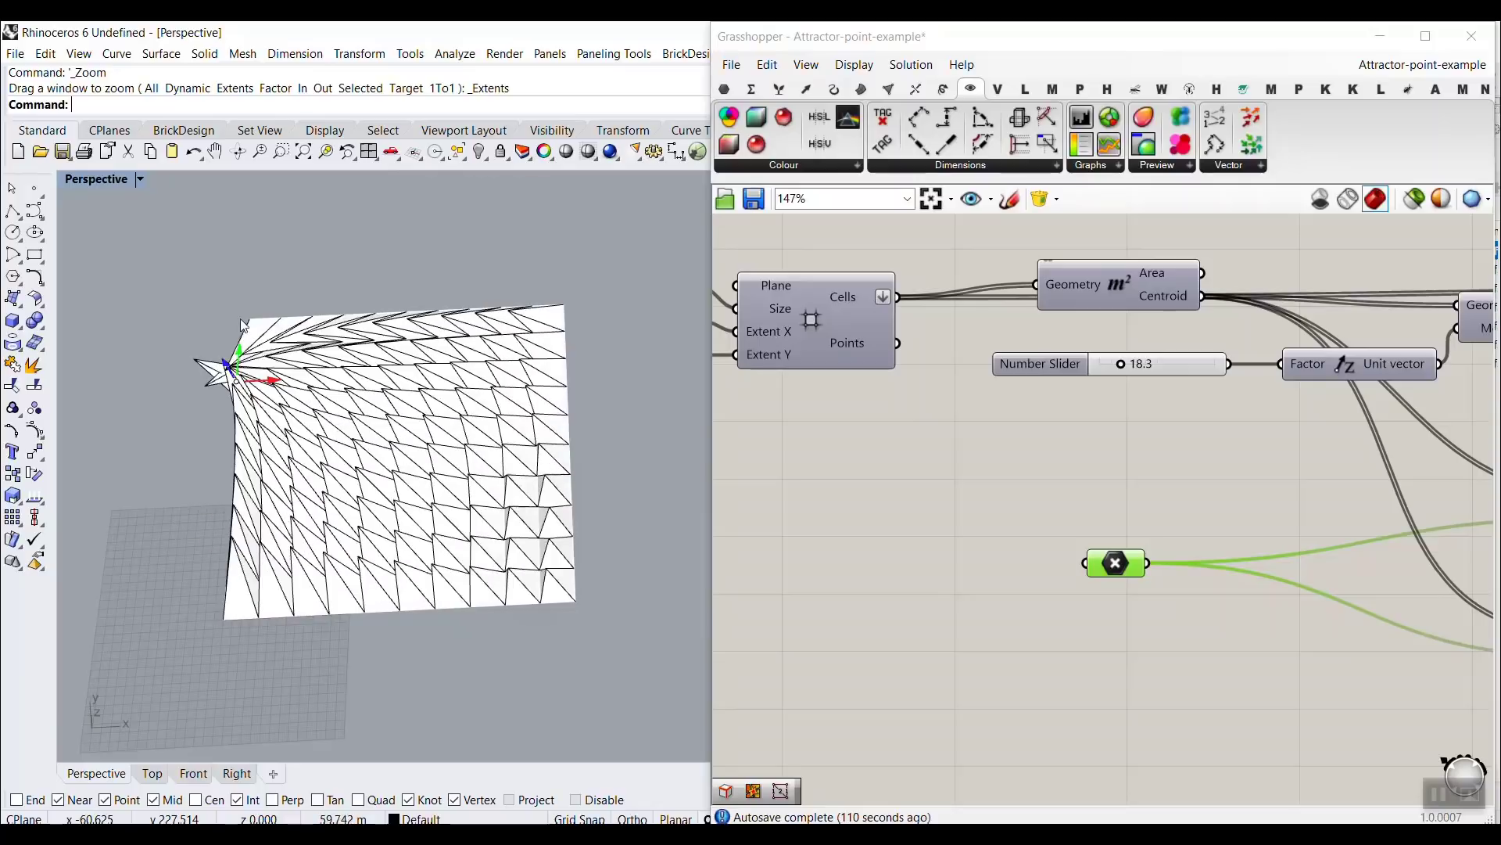
pyautogui.moveTo(242, 324); pyautogui.dragTo(222, 290)
# Set the number slider that multiplies the Distance result to 0.13.
pyautogui.moveTo(1359, 507); pyautogui.dragTo(915, 364, button='right')
pyautogui.scroll(-2, 991, 394)
pyautogui.scroll(2, 1080, 532)
pyautogui.scroll(2, 1083, 539)
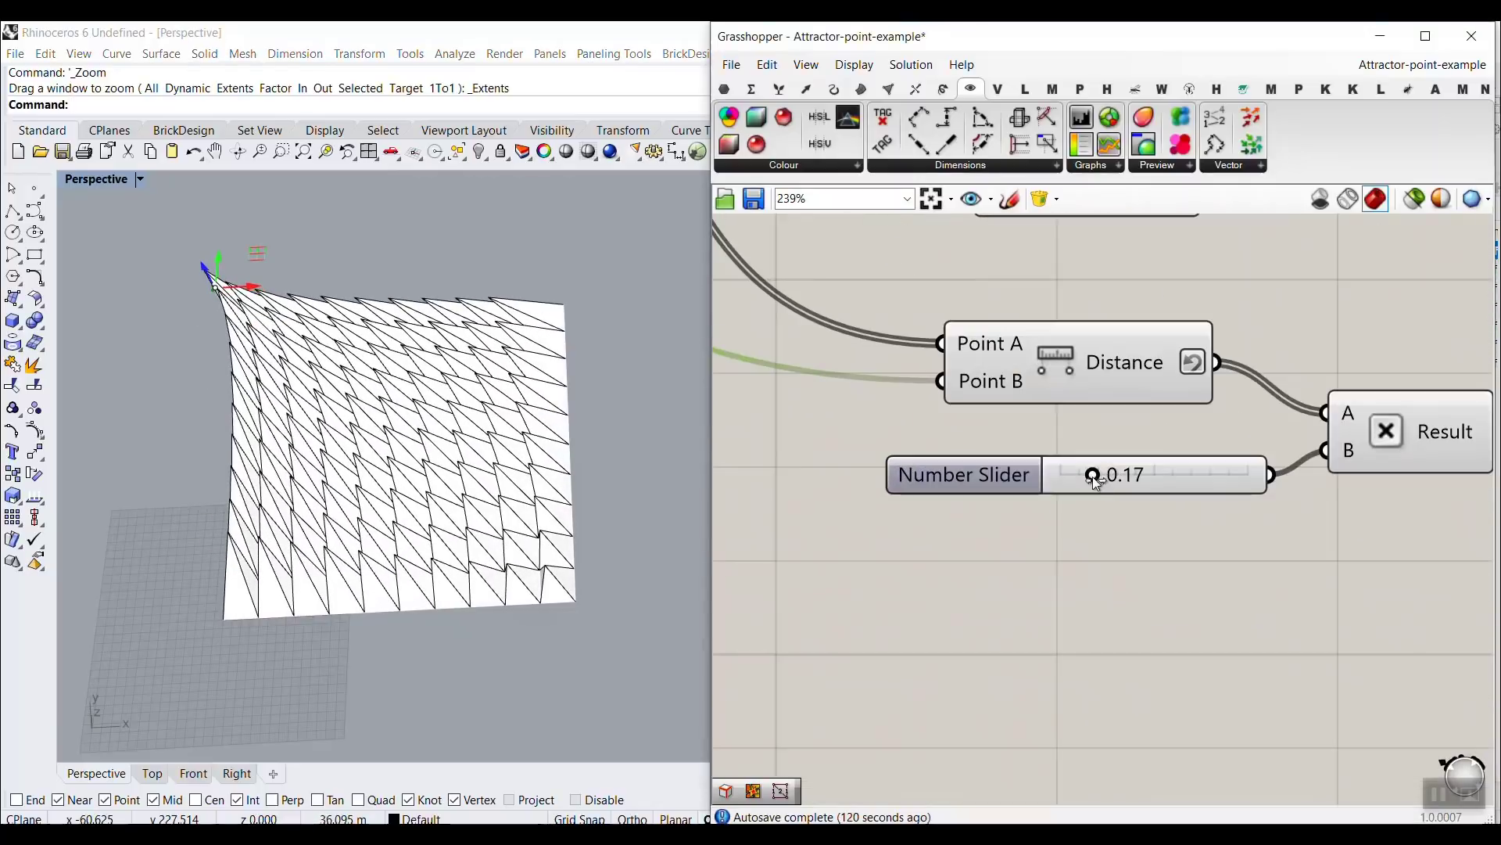
pyautogui.moveTo(1081, 477); pyautogui.dragTo(1084, 477)
pyautogui.scroll(-4, 1114, 408)
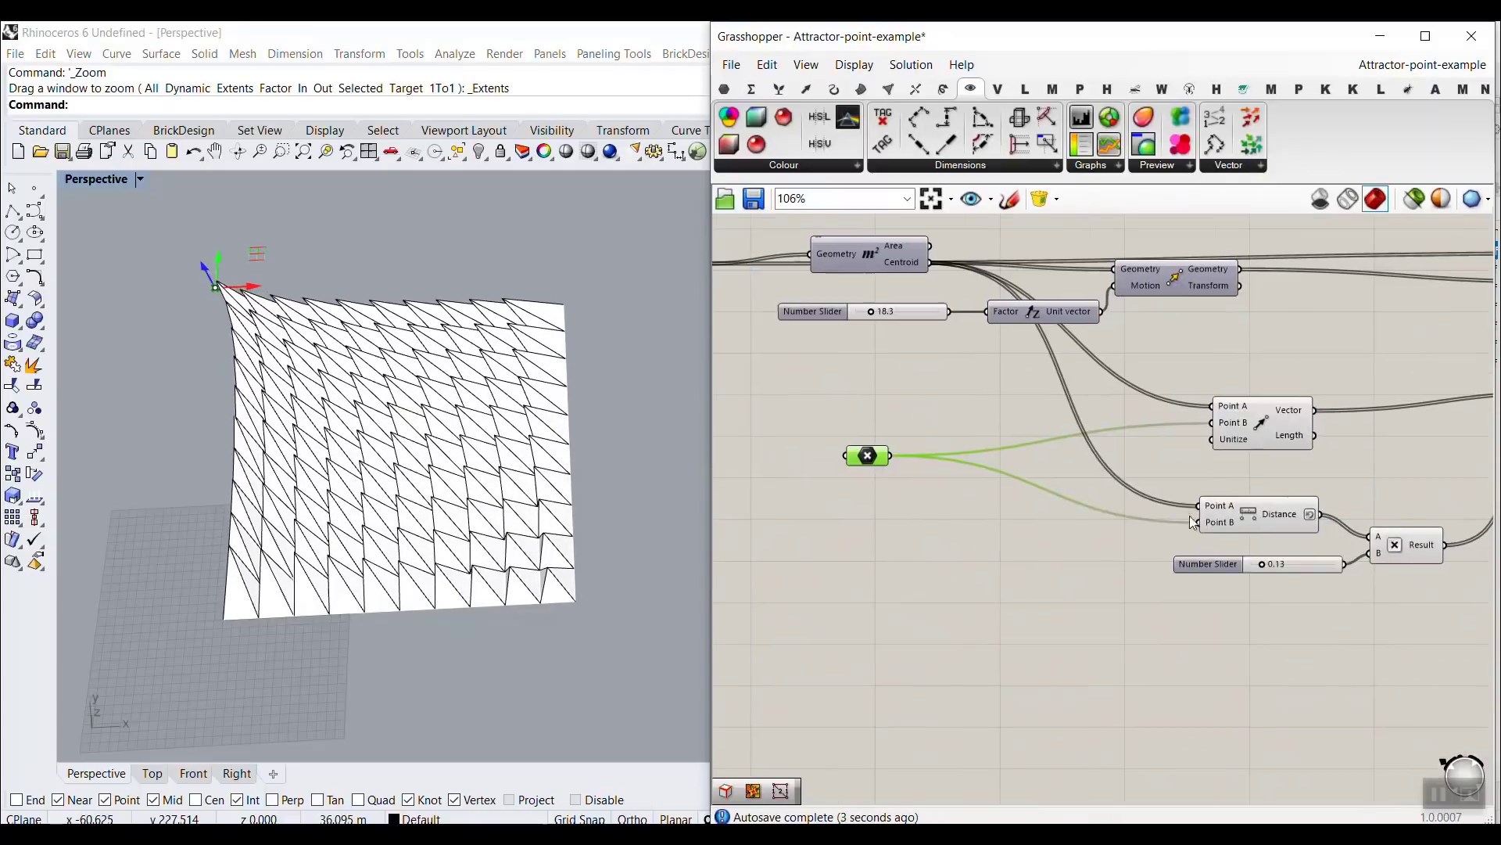
# Set the number slider feeding the square grid's Size to 19.05.
pyautogui.moveTo(1077, 417); pyautogui.dragTo(1304, 497, button='right')
pyautogui.moveTo(767, 386); pyautogui.dragTo(1115, 508, button='right')
pyautogui.scroll(2, 1091, 447)
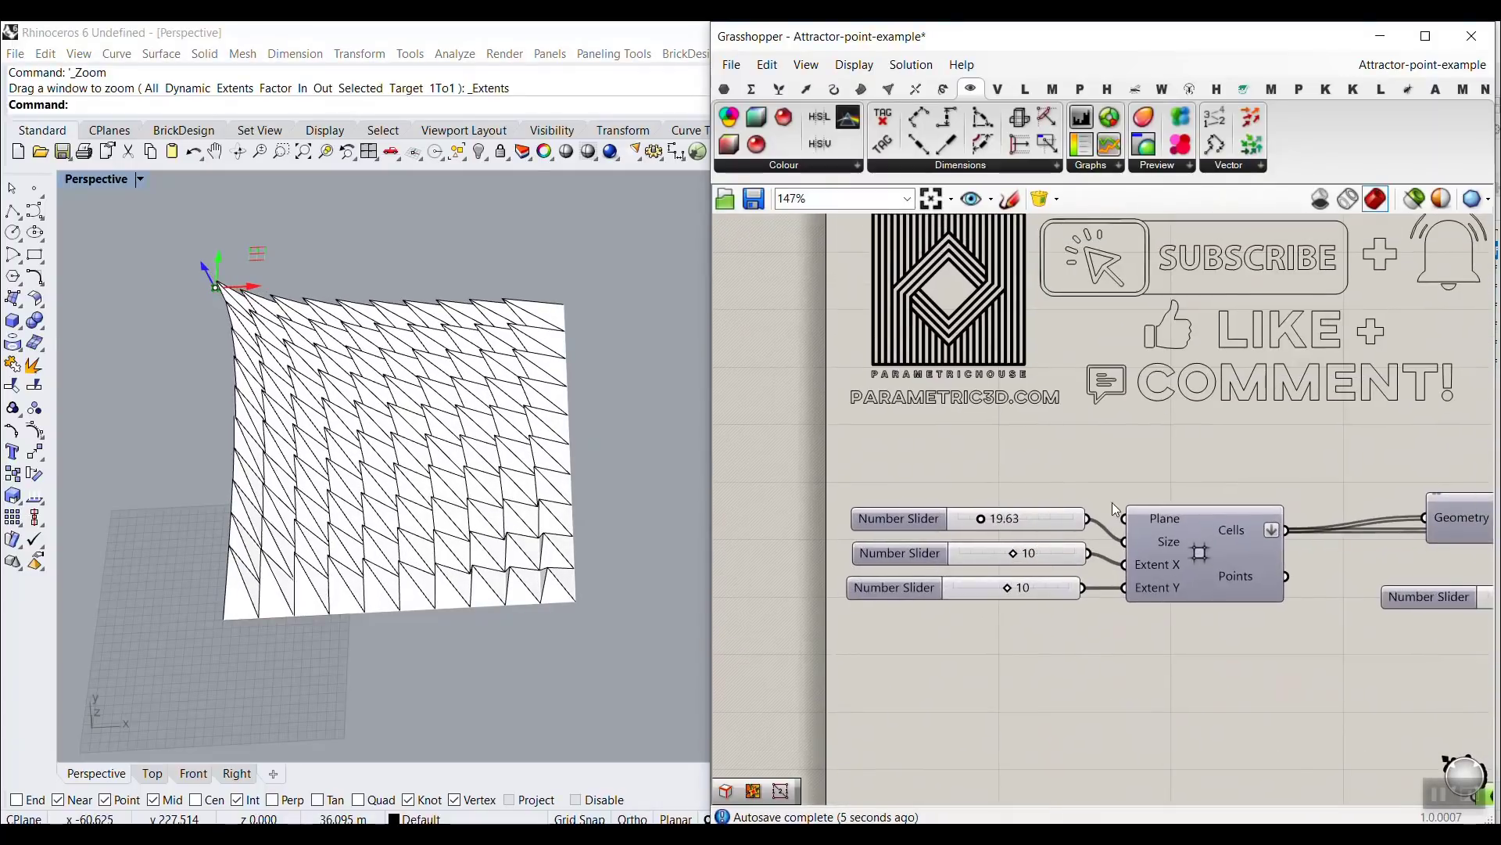
pyautogui.scroll(1, 1014, 550)
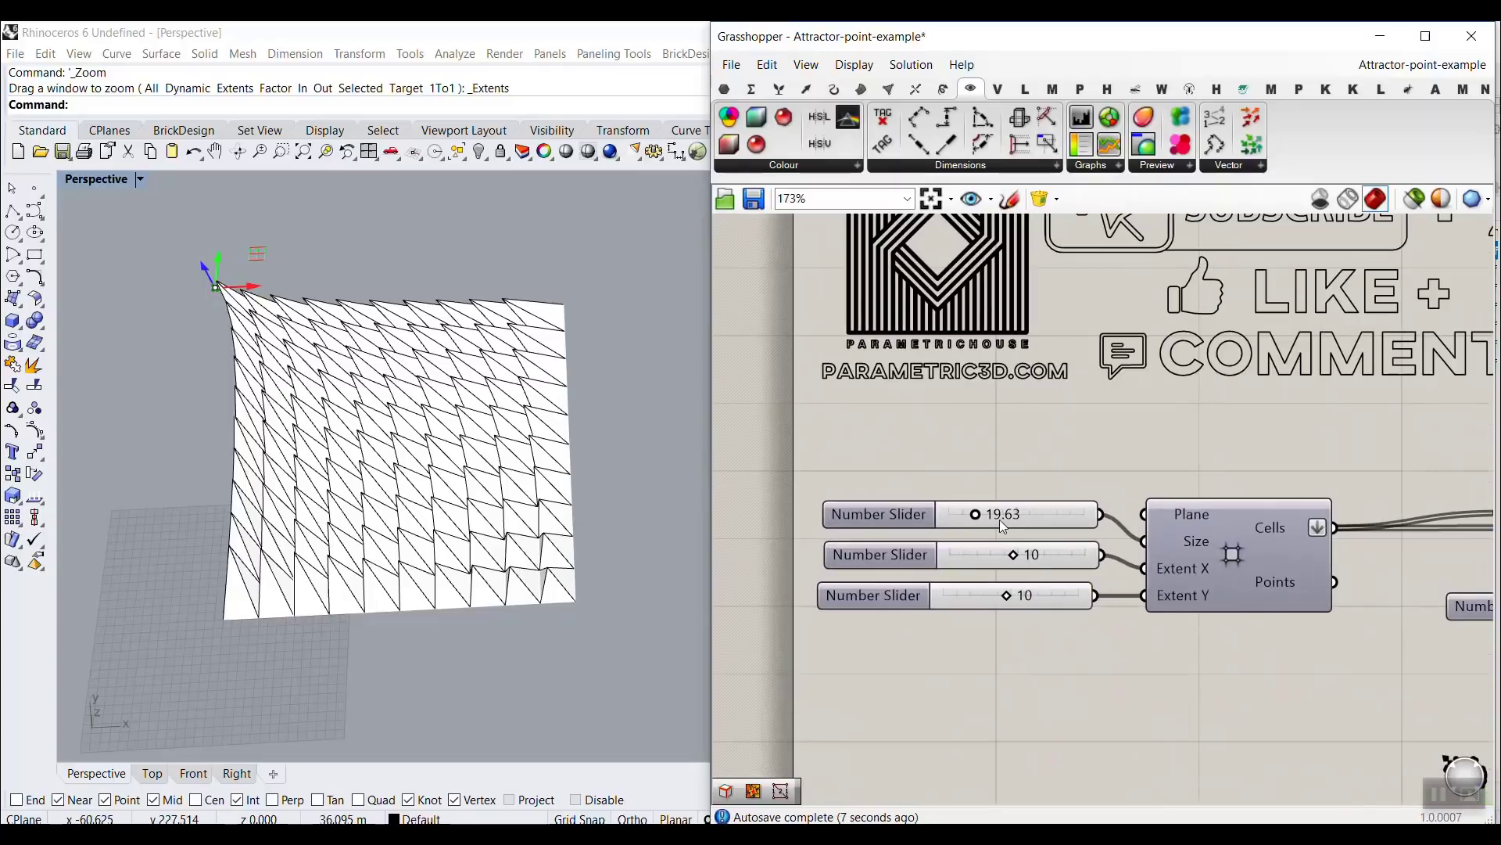
pyautogui.moveTo(978, 518); pyautogui.dragTo(969, 522)
pyautogui.scroll(-8, 971, 522)
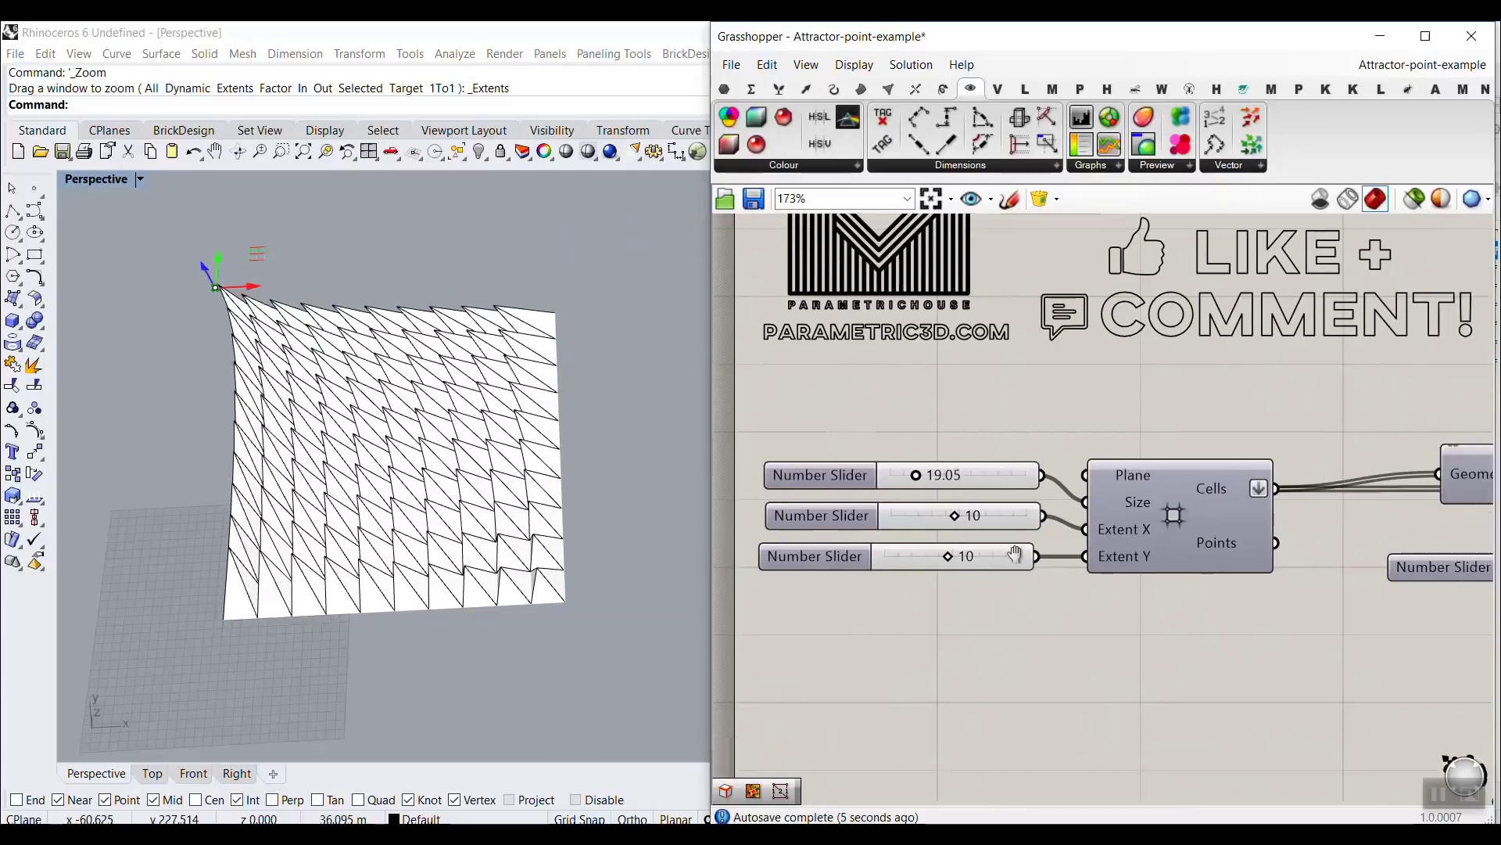
# Bake the Brep output that feeds the white preview, and close the Grasshopper window.
pyautogui.scroll(8, 1313, 538)
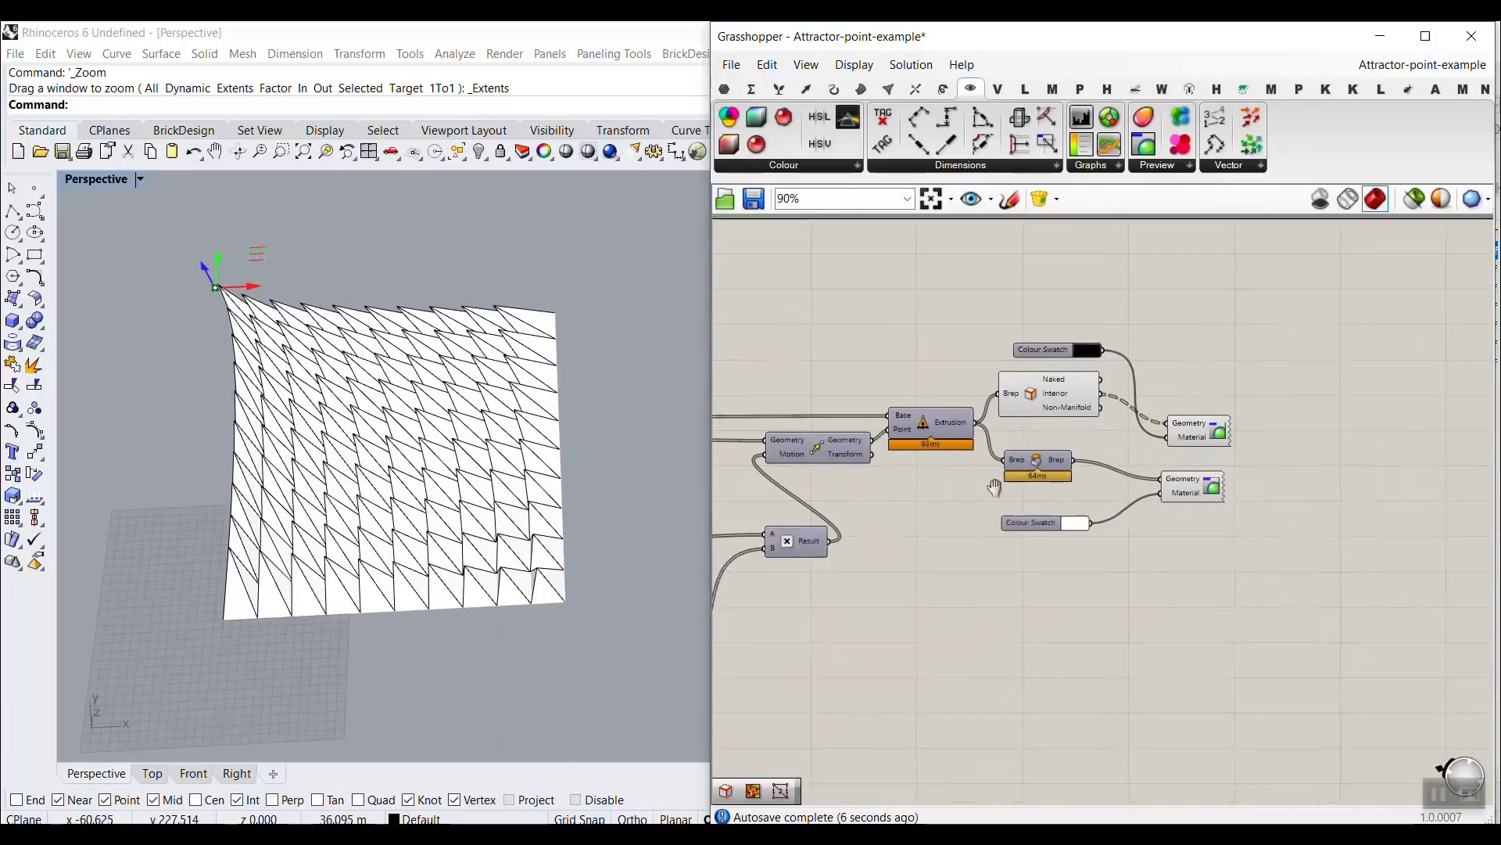
pyautogui.rightClick(1071, 474)
pyautogui.click(1102, 503)
pyautogui.click(1130, 681)
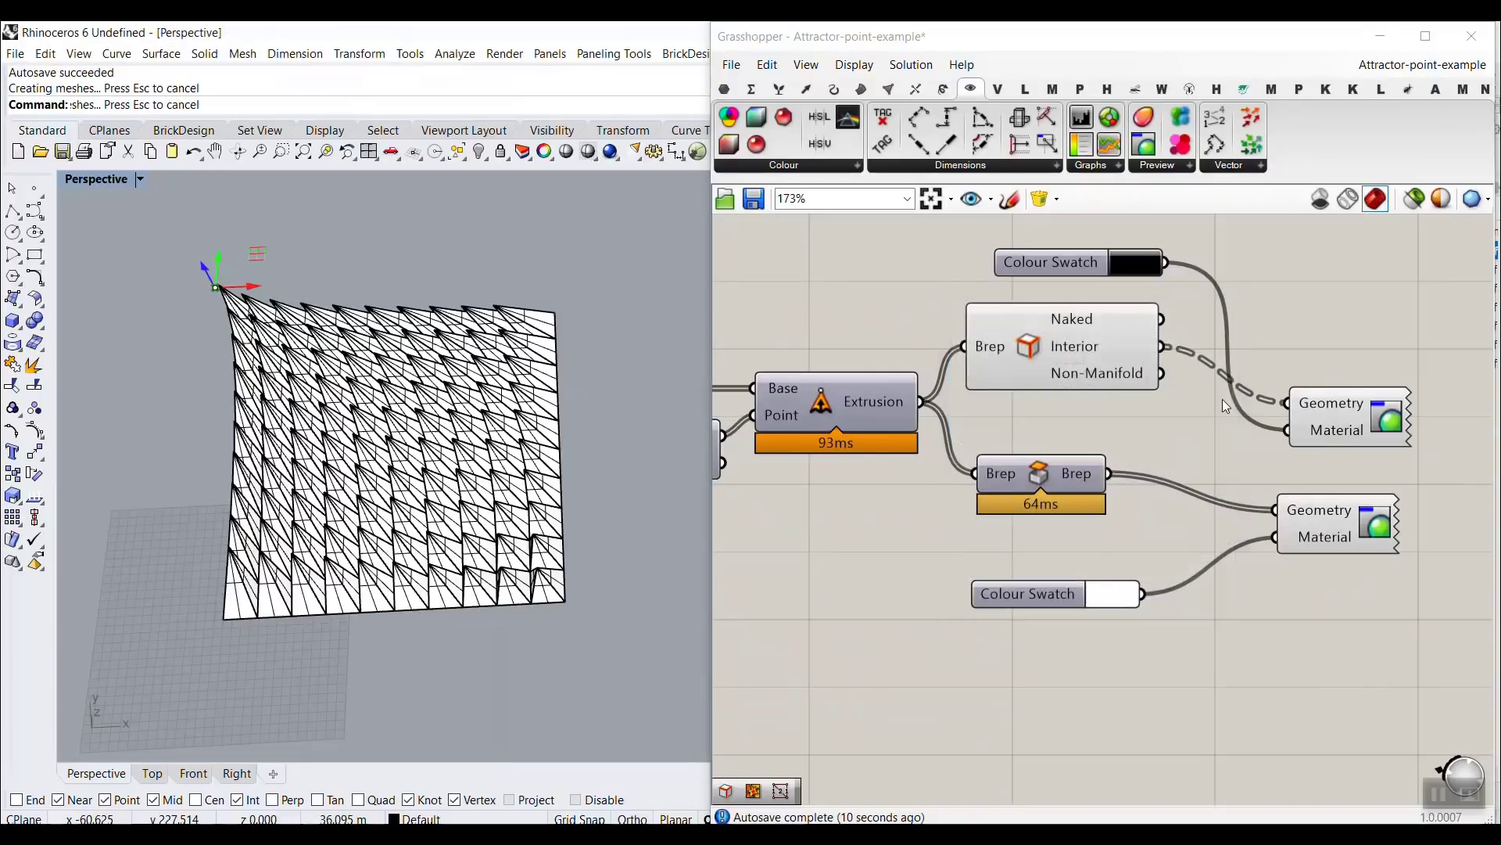
pyautogui.click(1471, 36)
# Examine the folded shape of the baked panels from several angles and distances.
pyautogui.moveTo(596, 437); pyautogui.dragTo(469, 518, button='right')
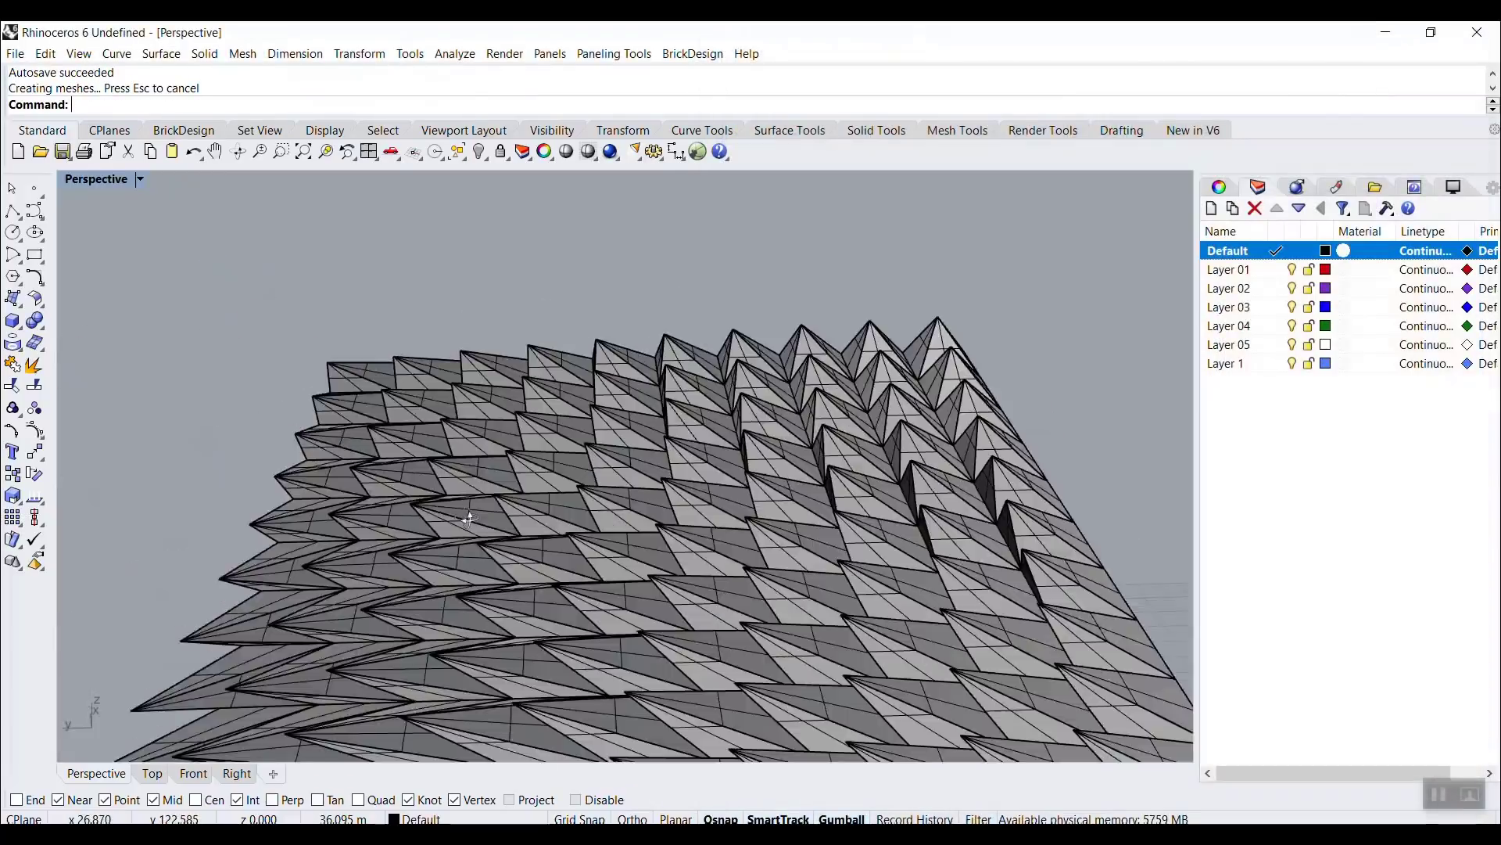
pyautogui.scroll(-5, 469, 518)
pyautogui.moveTo(613, 468); pyautogui.dragTo(626, 657, button='right')
pyautogui.moveTo(820, 471); pyautogui.dragTo(340, 379, button='right')
pyautogui.scroll(-2, 550, 417)
pyautogui.scroll(-4, 340, 379)
pyautogui.moveTo(352, 477); pyautogui.dragTo(554, 563, button='right')
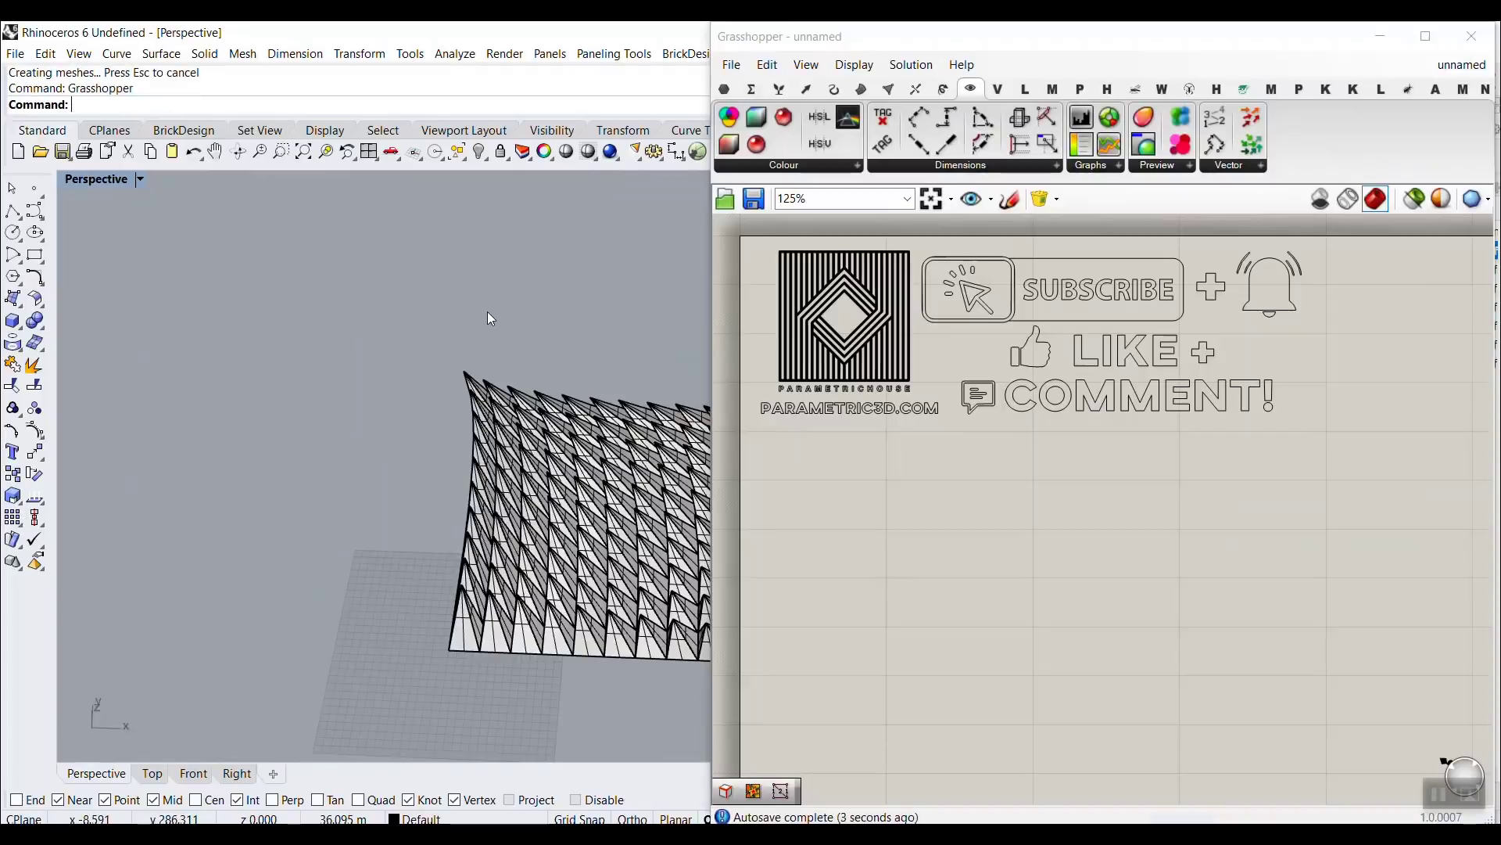
# Delete all the baked polysurfaces from the Perspective view.
pyautogui.keyDown('shift'); pyautogui.moveTo(490, 318); pyautogui.dragTo(340, 311, button='right'); pyautogui.keyUp('shift')
pyautogui.moveTo(242, 305); pyautogui.dragTo(646, 685)
pyautogui.press('Delete')
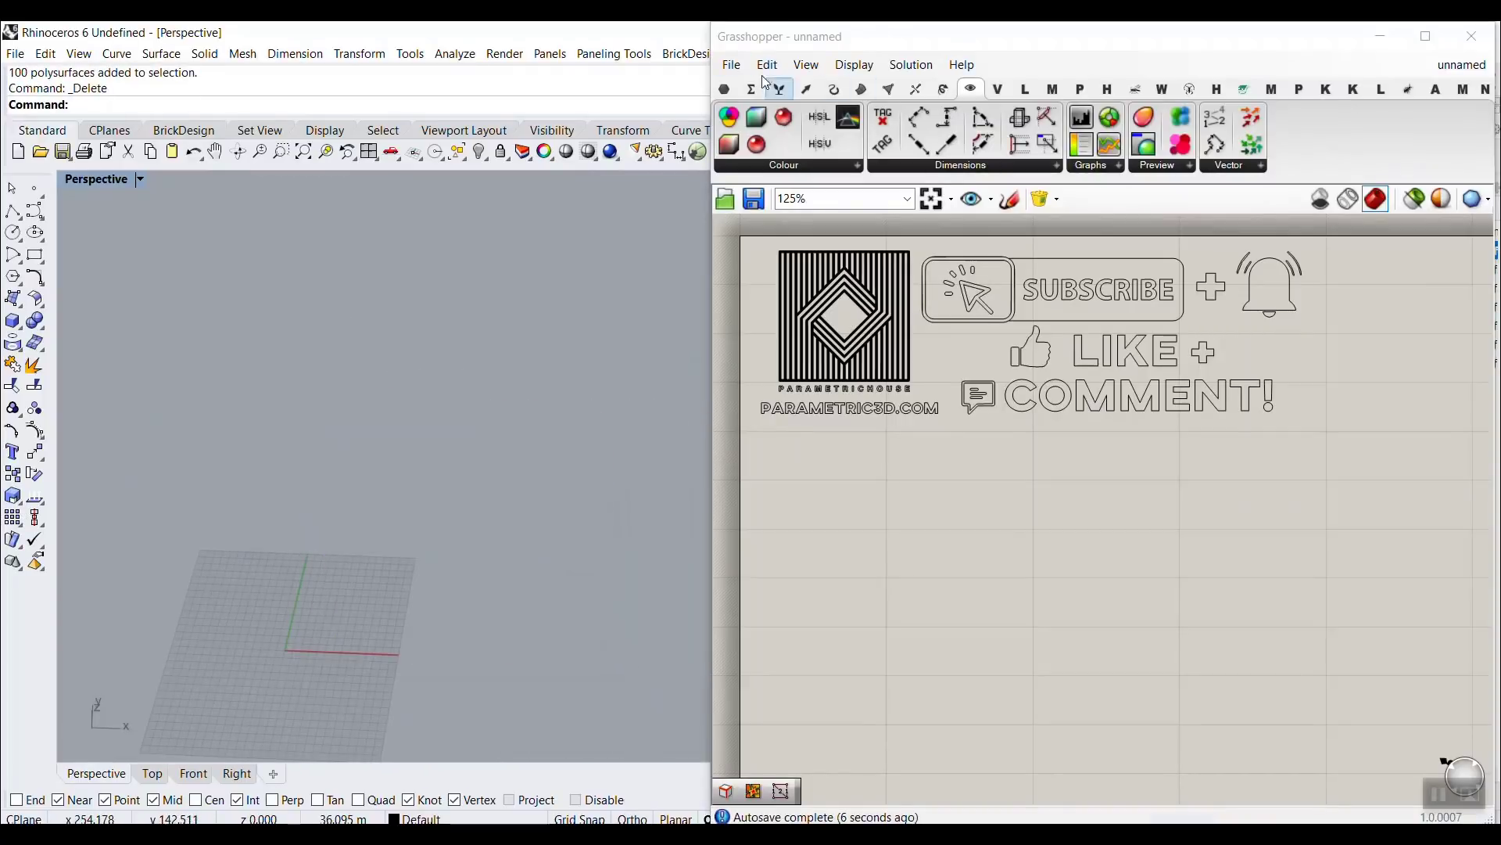
# Place a Square grid component on the empty Grasshopper canvas.
pyautogui.click(807, 90)
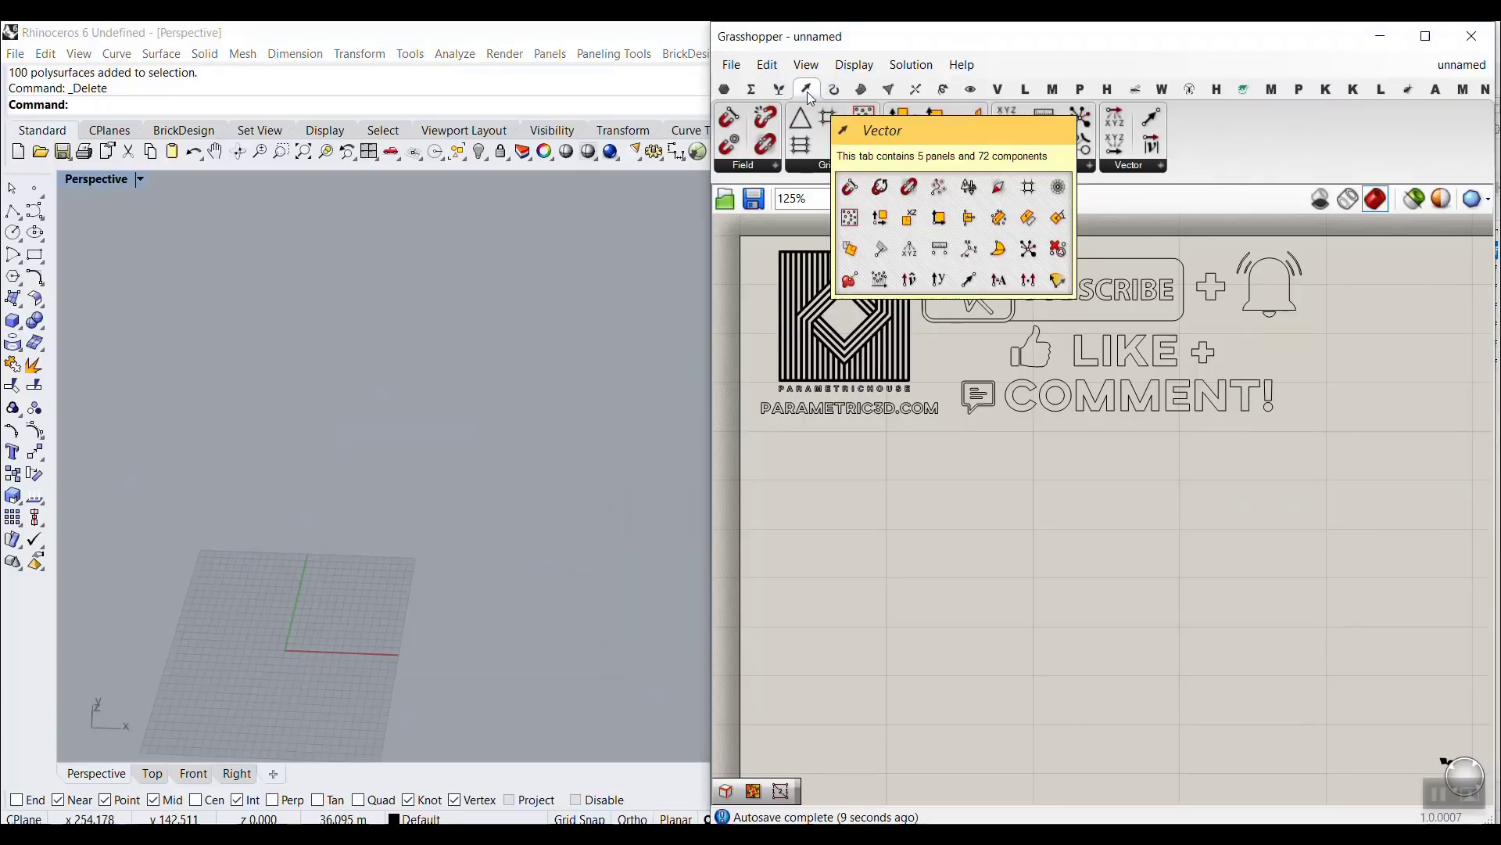
pyautogui.click(833, 163)
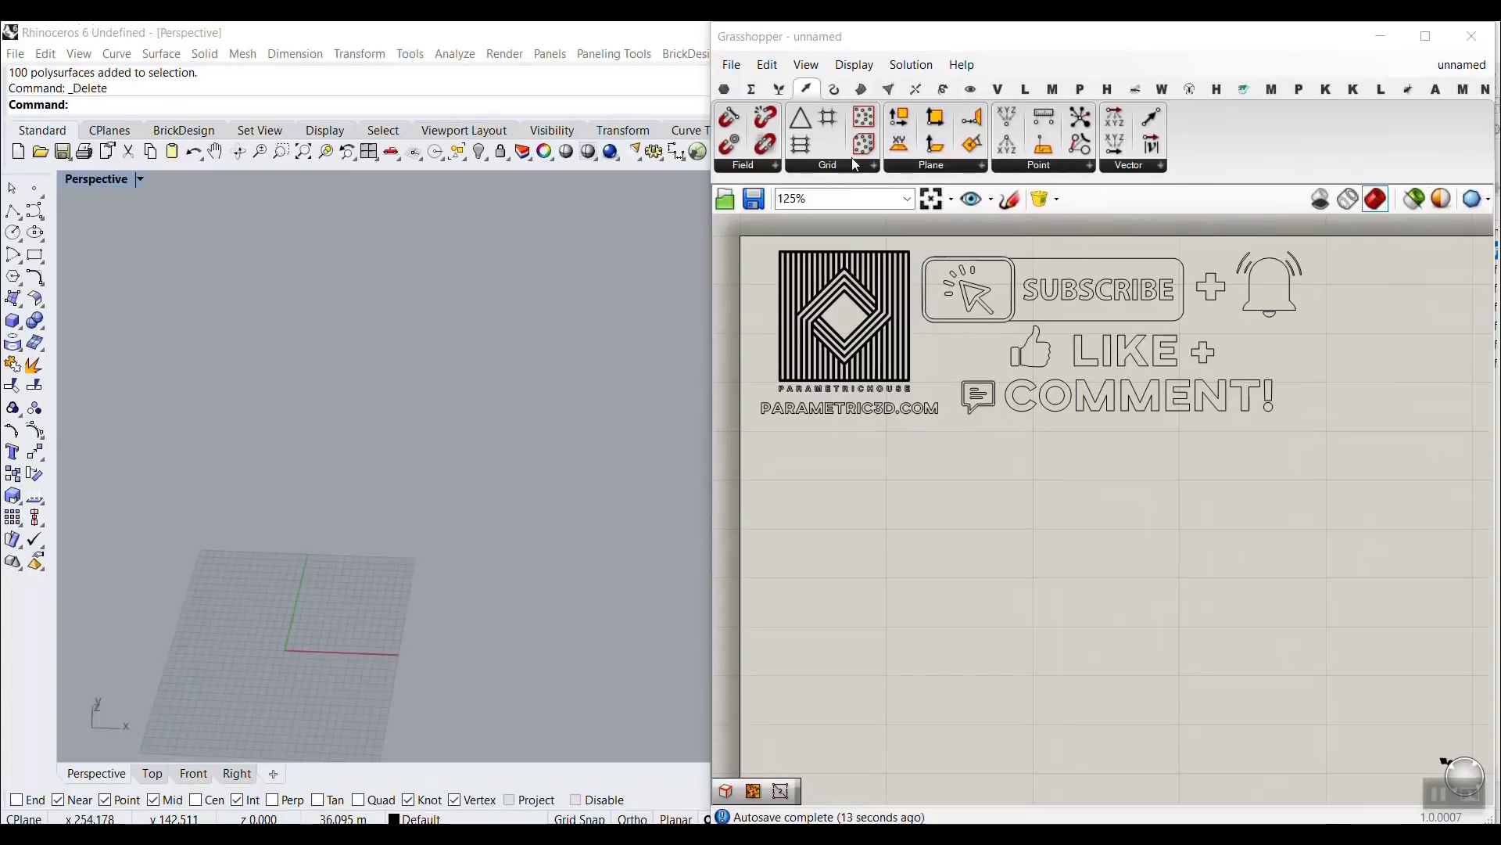
pyautogui.click(802, 164)
pyautogui.click(835, 301)
pyautogui.click(927, 549)
pyautogui.moveTo(928, 552); pyautogui.dragTo(915, 412, button='right')
pyautogui.moveTo(916, 413); pyautogui.dragTo(1016, 430)
pyautogui.scroll(3, 821, 391)
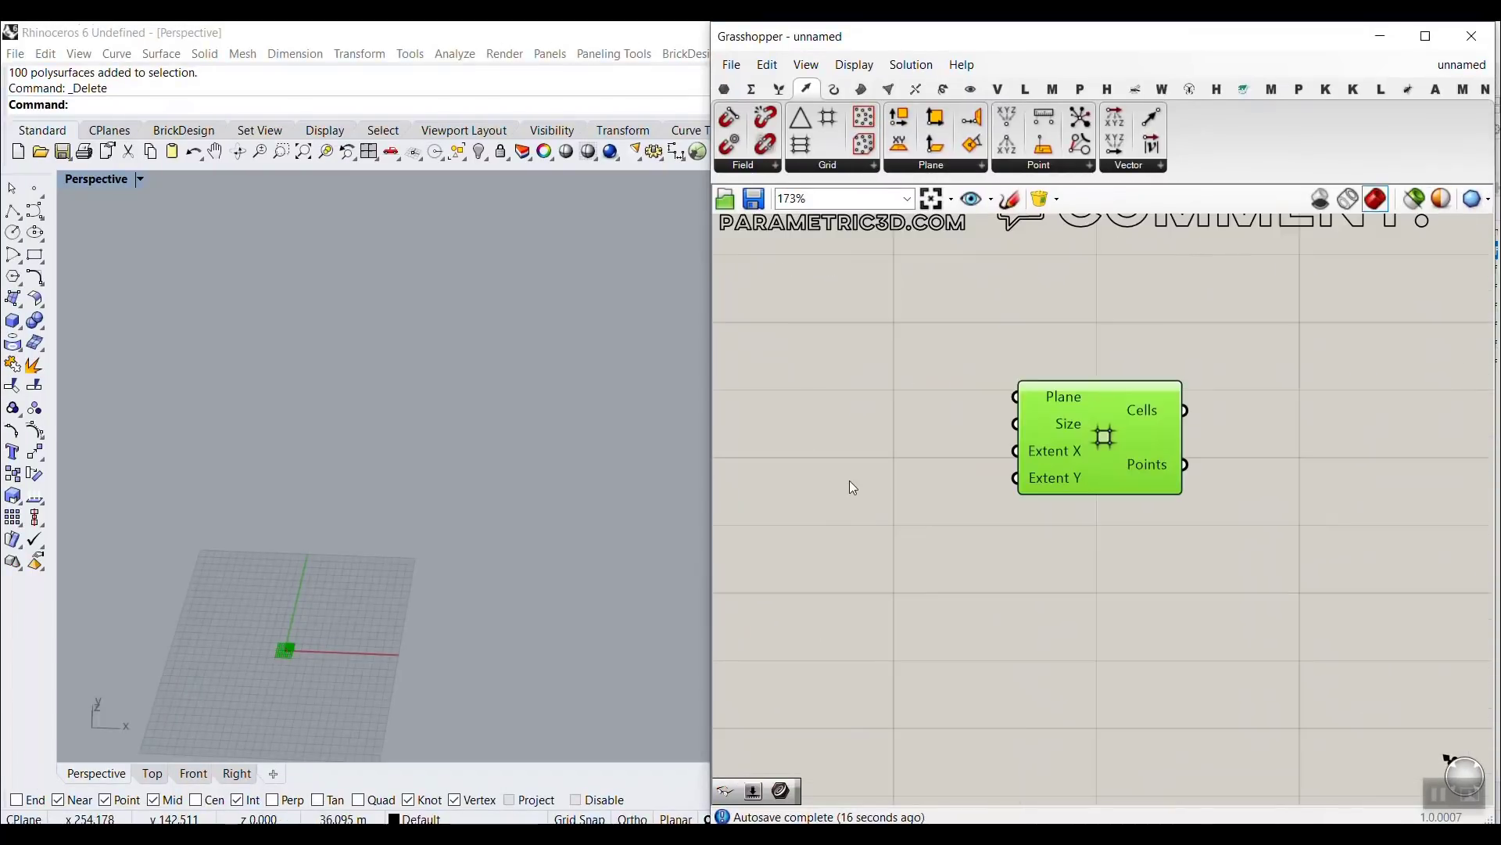
# Create a 12.56 number slider, connect it to the Square grid's Size input, and raise it to 27.59.
pyautogui.doubleClick(839, 436)
pyautogui.write('12.56')
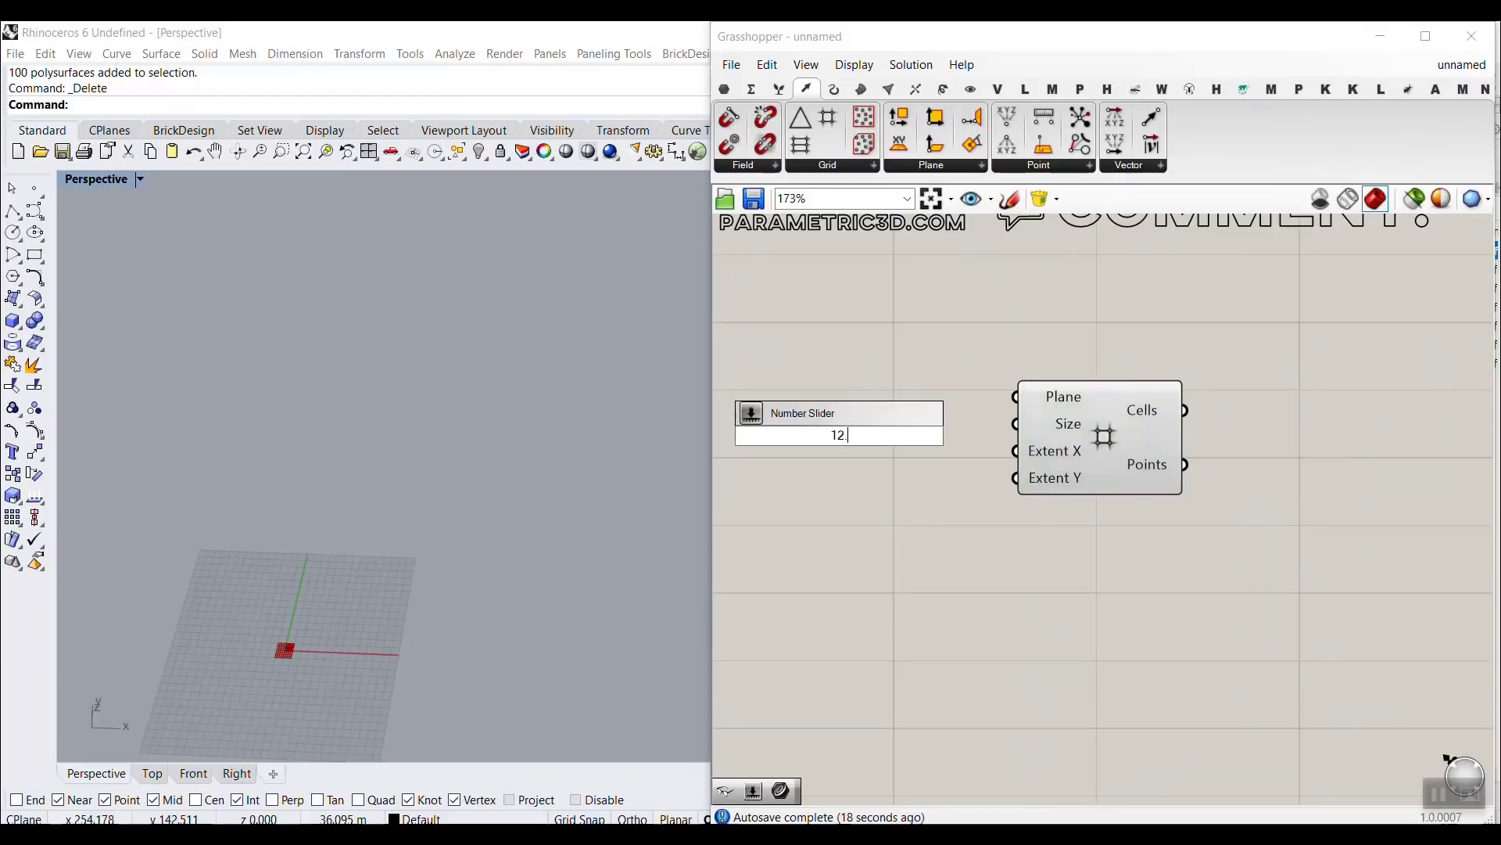
pyautogui.press('Return')
pyautogui.moveTo(993, 438); pyautogui.dragTo(1015, 424)
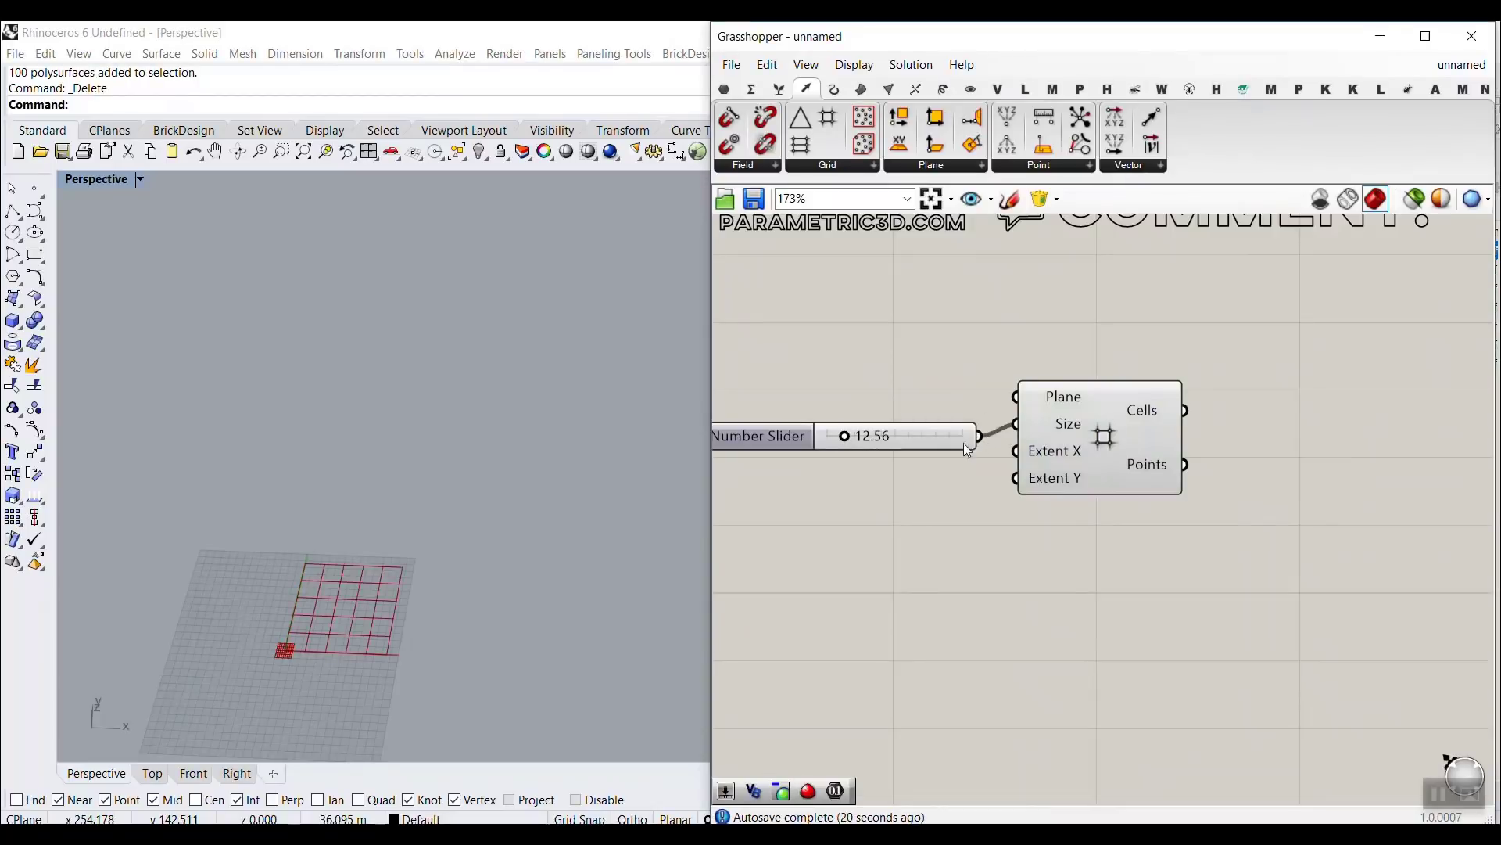
pyautogui.moveTo(845, 437); pyautogui.dragTo(865, 436)
# Create an integer number slider of 12 and connect it to the Square grid's Extent X input.
pyautogui.doubleClick(841, 484)
pyautogui.write('12')
pyautogui.press('Return')
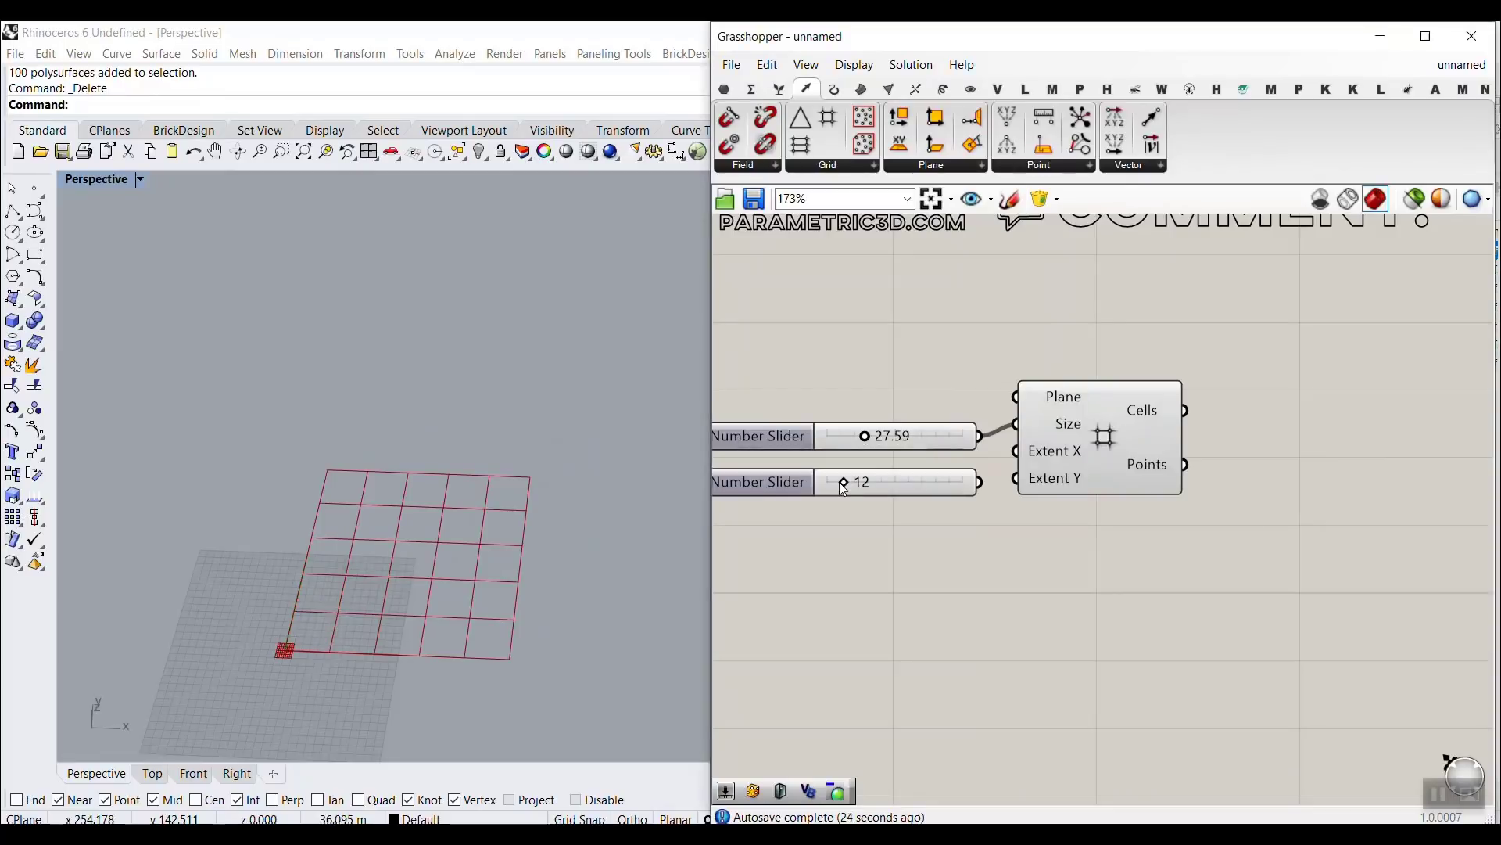
pyautogui.moveTo(1005, 465); pyautogui.dragTo(1007, 462)
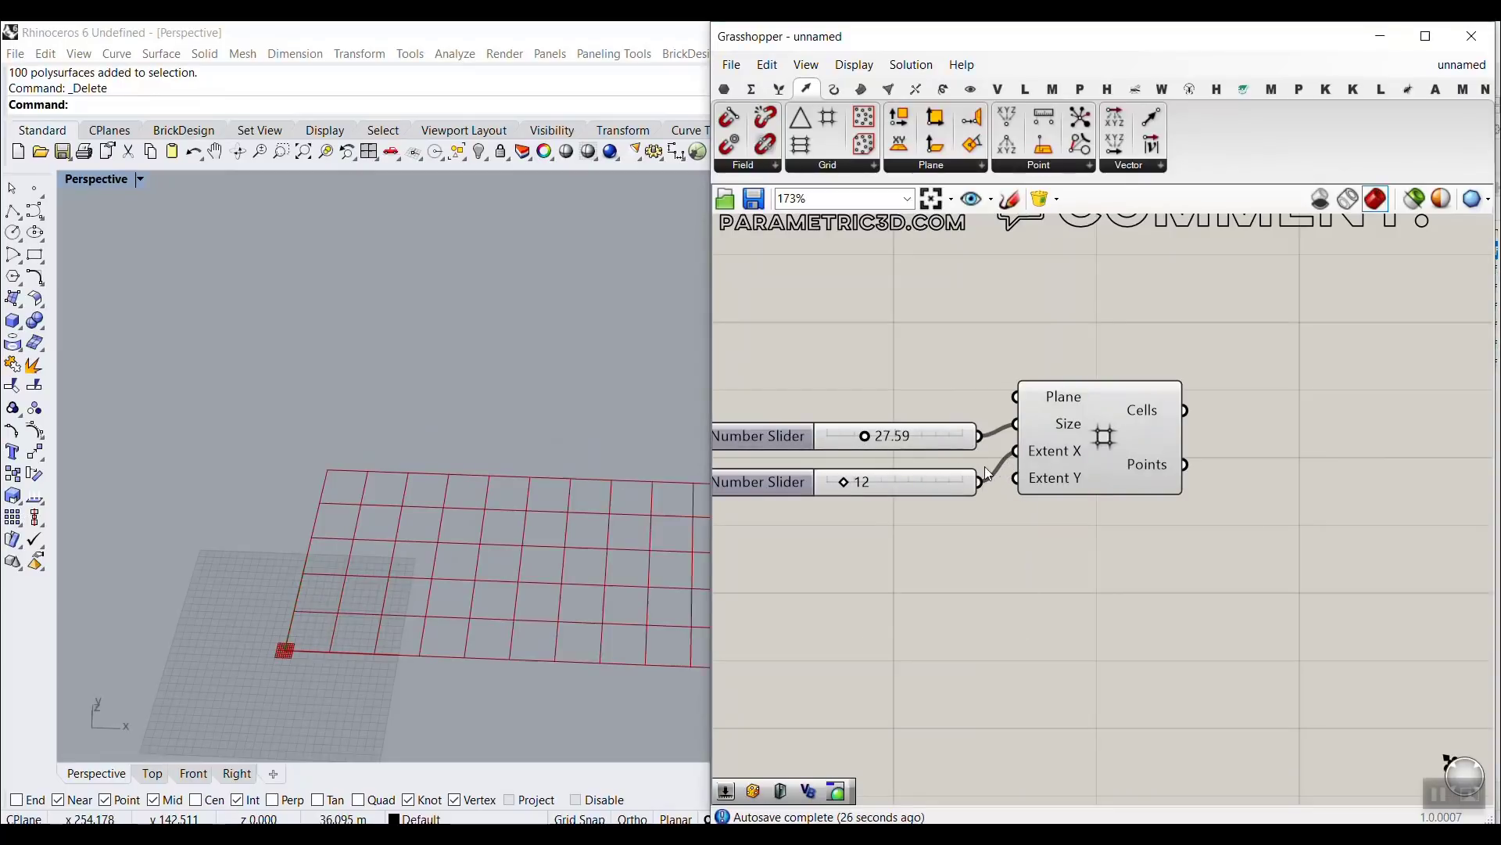
# Duplicate the Extent X slider and connect the copy to the Square grid's Extent Y input.
pyautogui.scroll(-3, 475, 516)
pyautogui.click(916, 482)
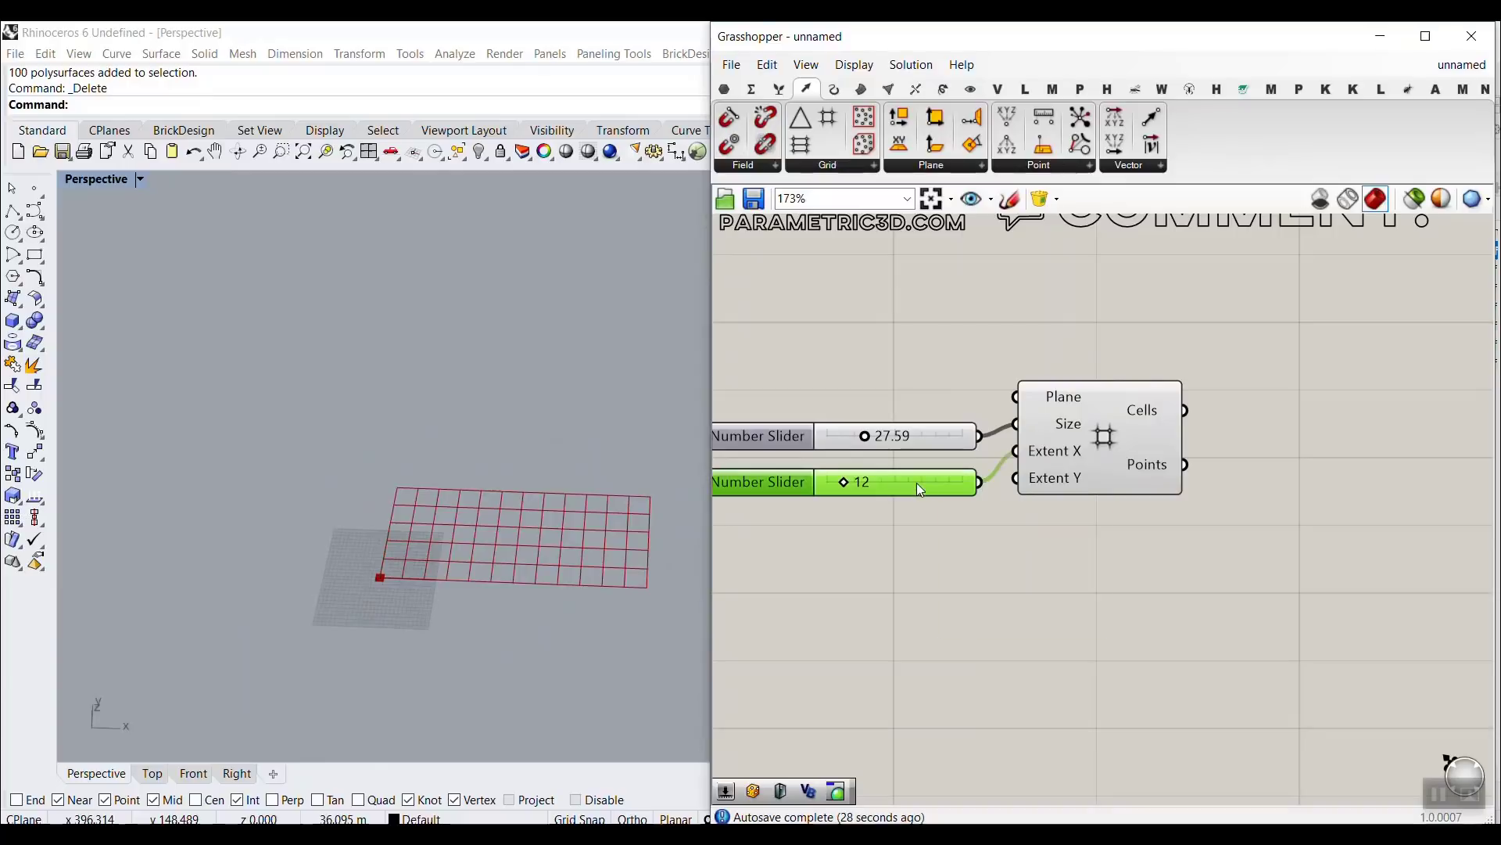
pyautogui.keyDown('alt'); pyautogui.moveTo(920, 485); pyautogui.dragTo(924, 518); pyautogui.keyUp('alt')
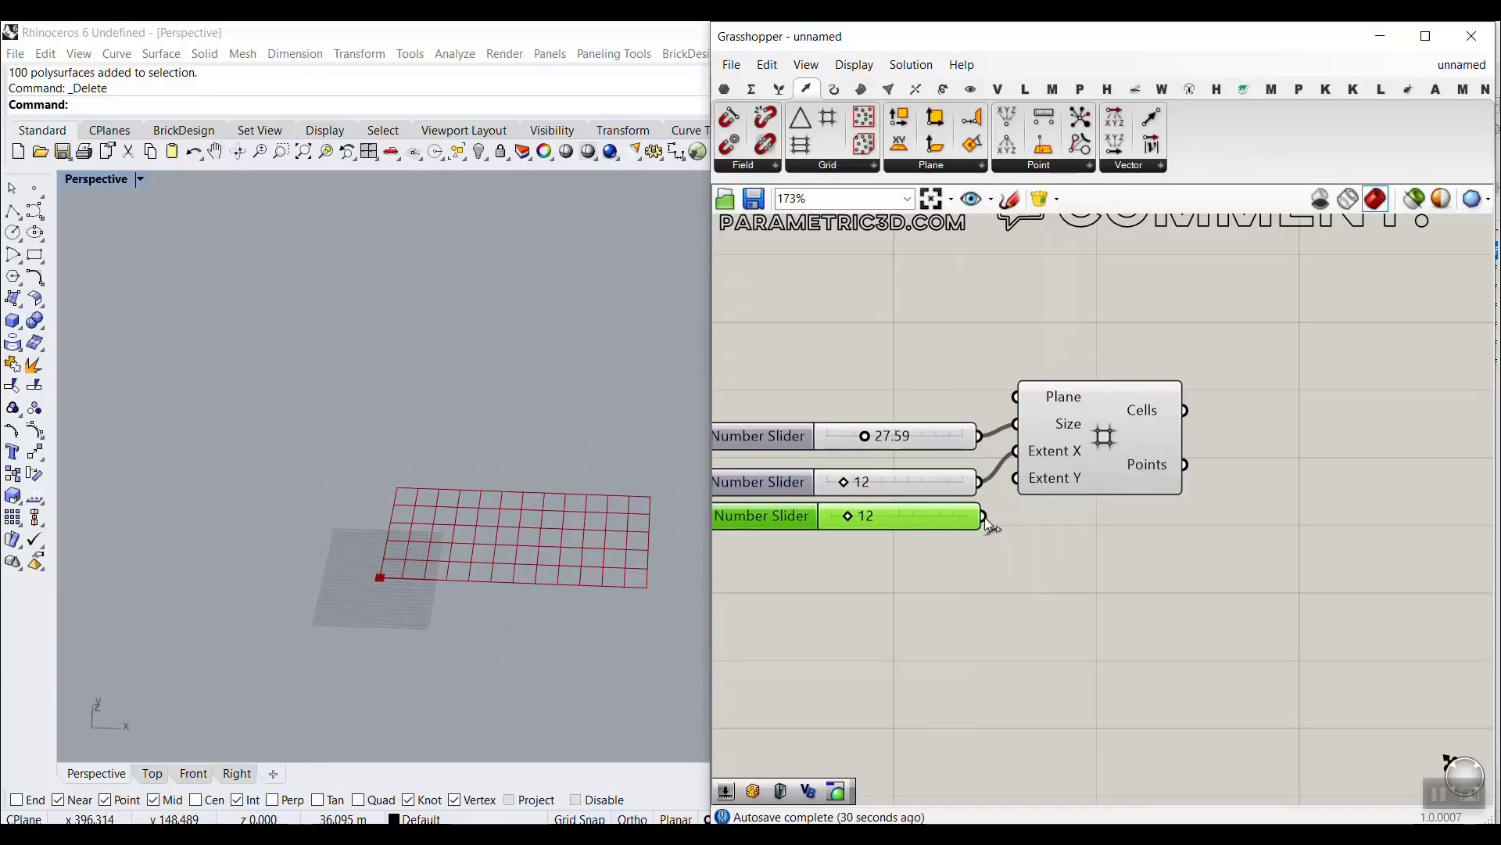
pyautogui.moveTo(1016, 503); pyautogui.dragTo(1016, 478)
pyautogui.scroll(3, 494, 408)
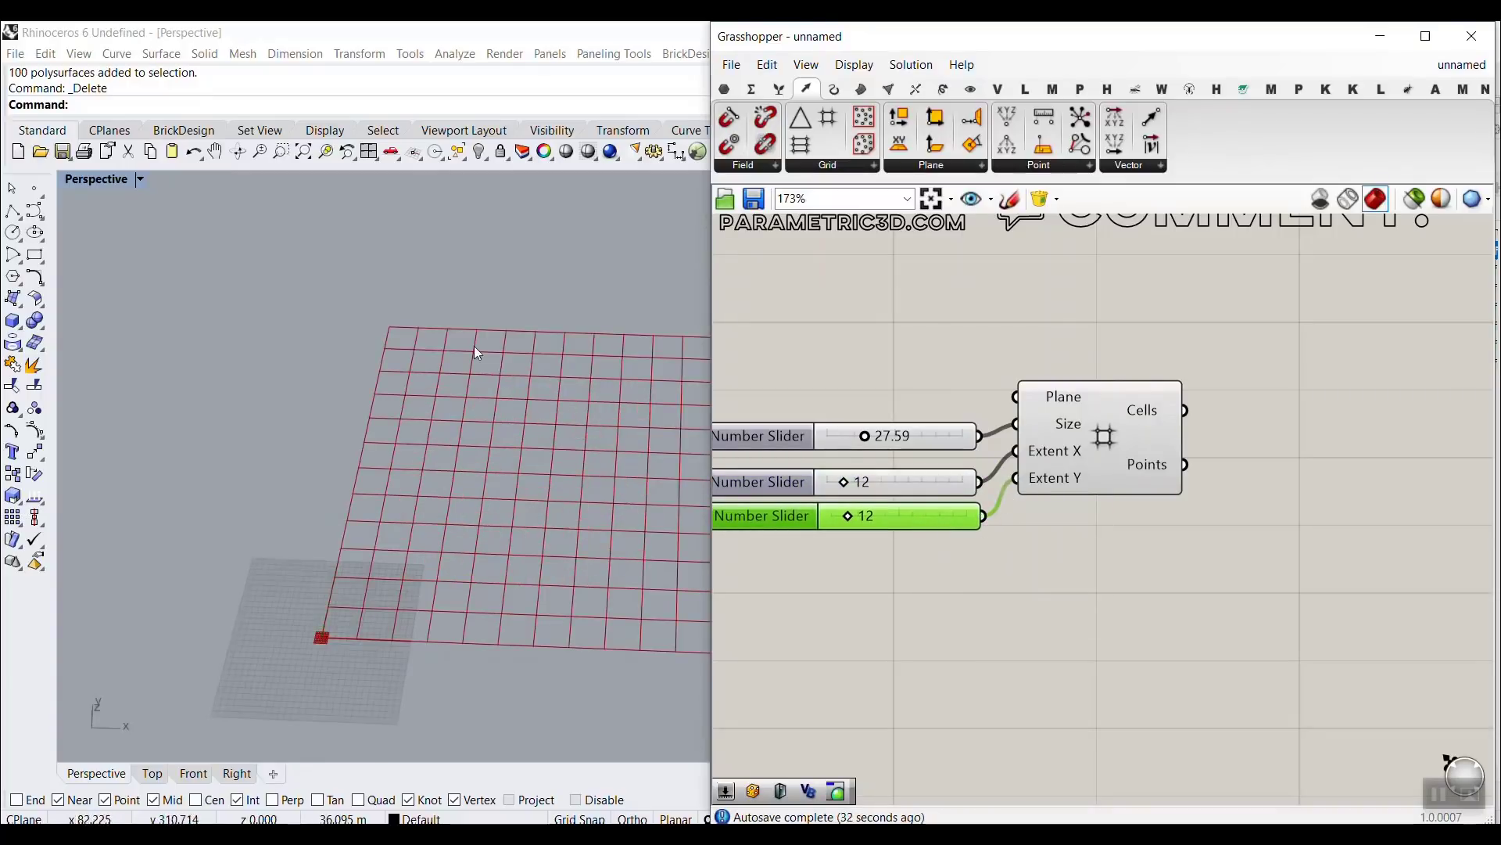
# Place the labelling component with the Exceptions input above the sliders to show component names on the canvas.
pyautogui.click(725, 89)
pyautogui.scroll(-2, 1193, 322)
pyautogui.click(971, 308)
pyautogui.moveTo(1115, 341); pyautogui.dragTo(977, 344, button='right')
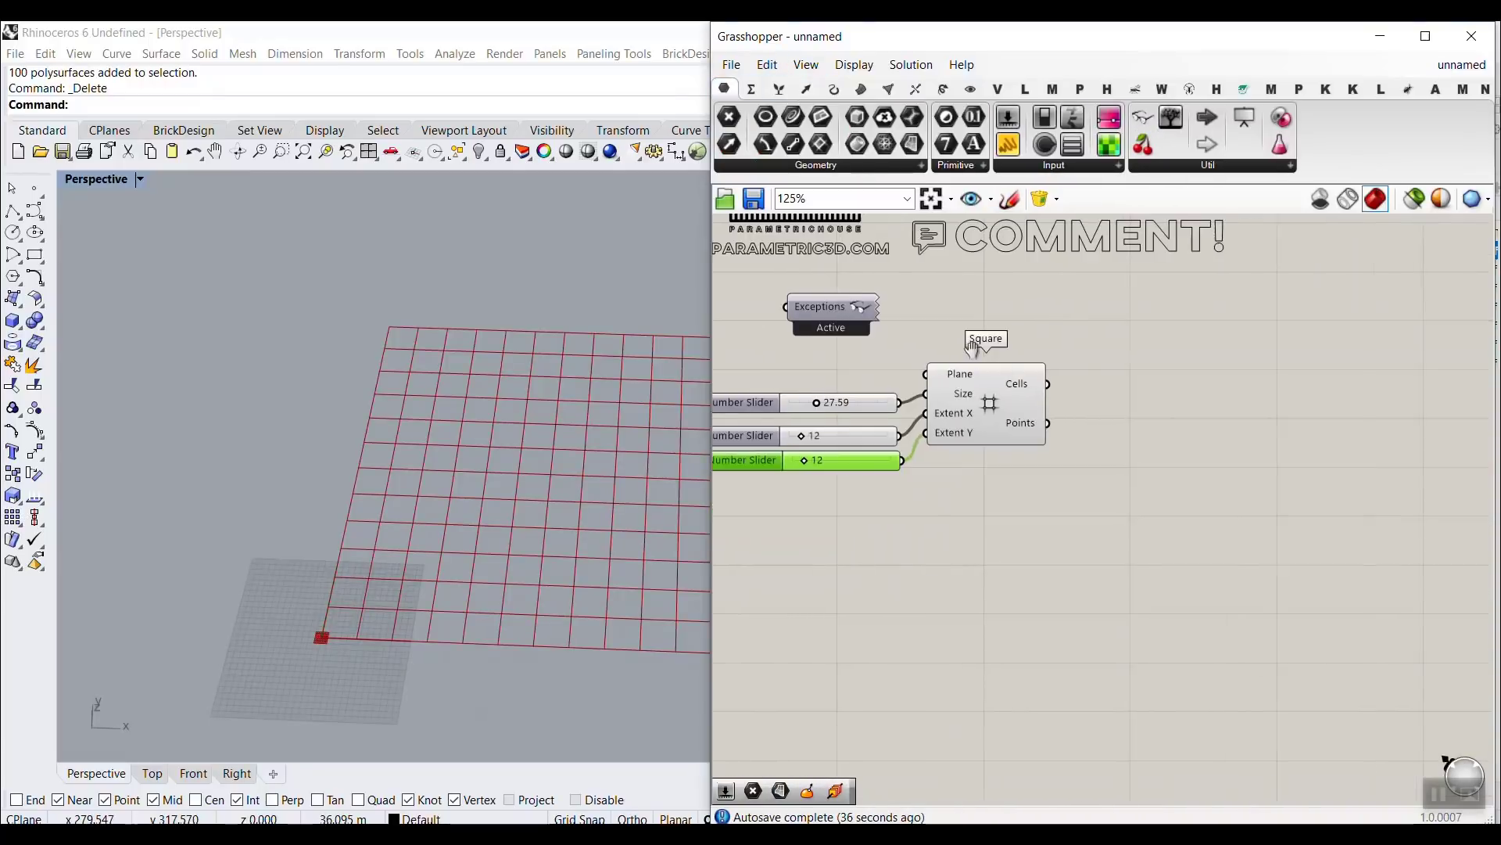
pyautogui.scroll(4, 978, 369)
pyautogui.moveTo(514, 438); pyautogui.dragTo(446, 434, button='right')
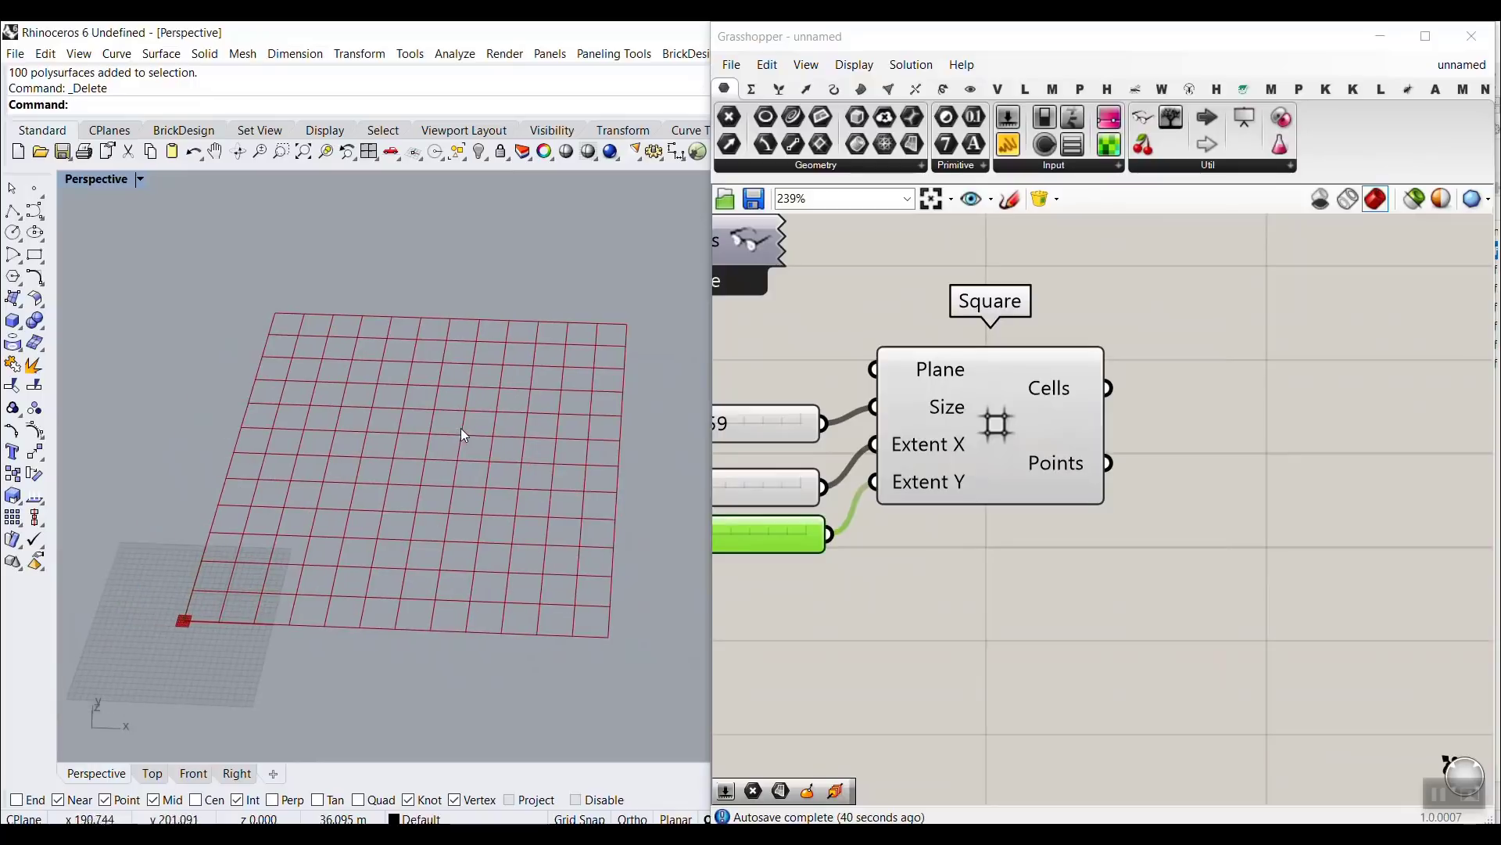
# Set the Square grid's Extent Y slider to 8.
pyautogui.click(808, 90)
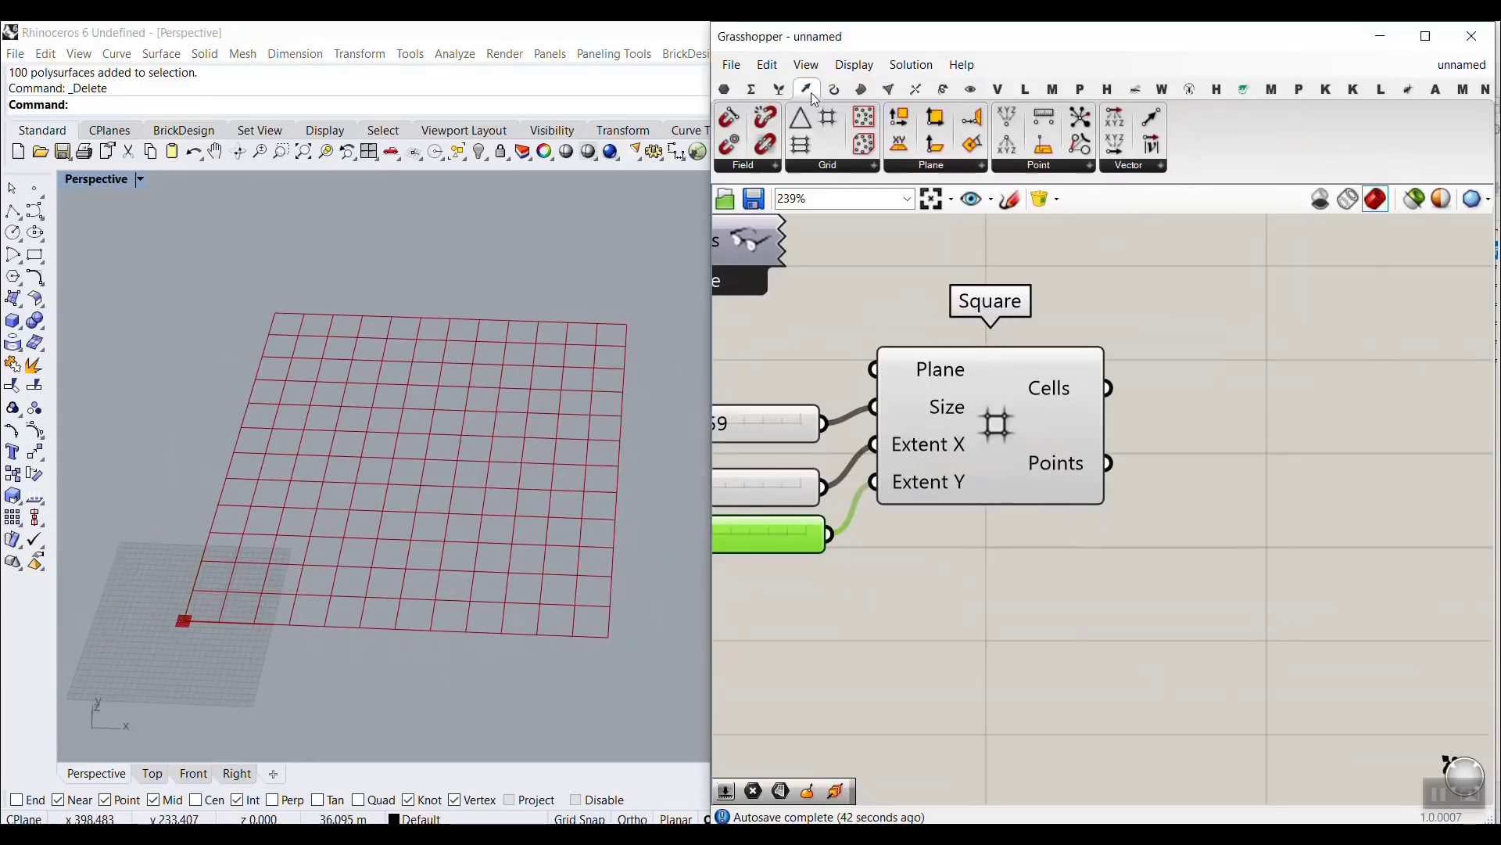
pyautogui.click(853, 166)
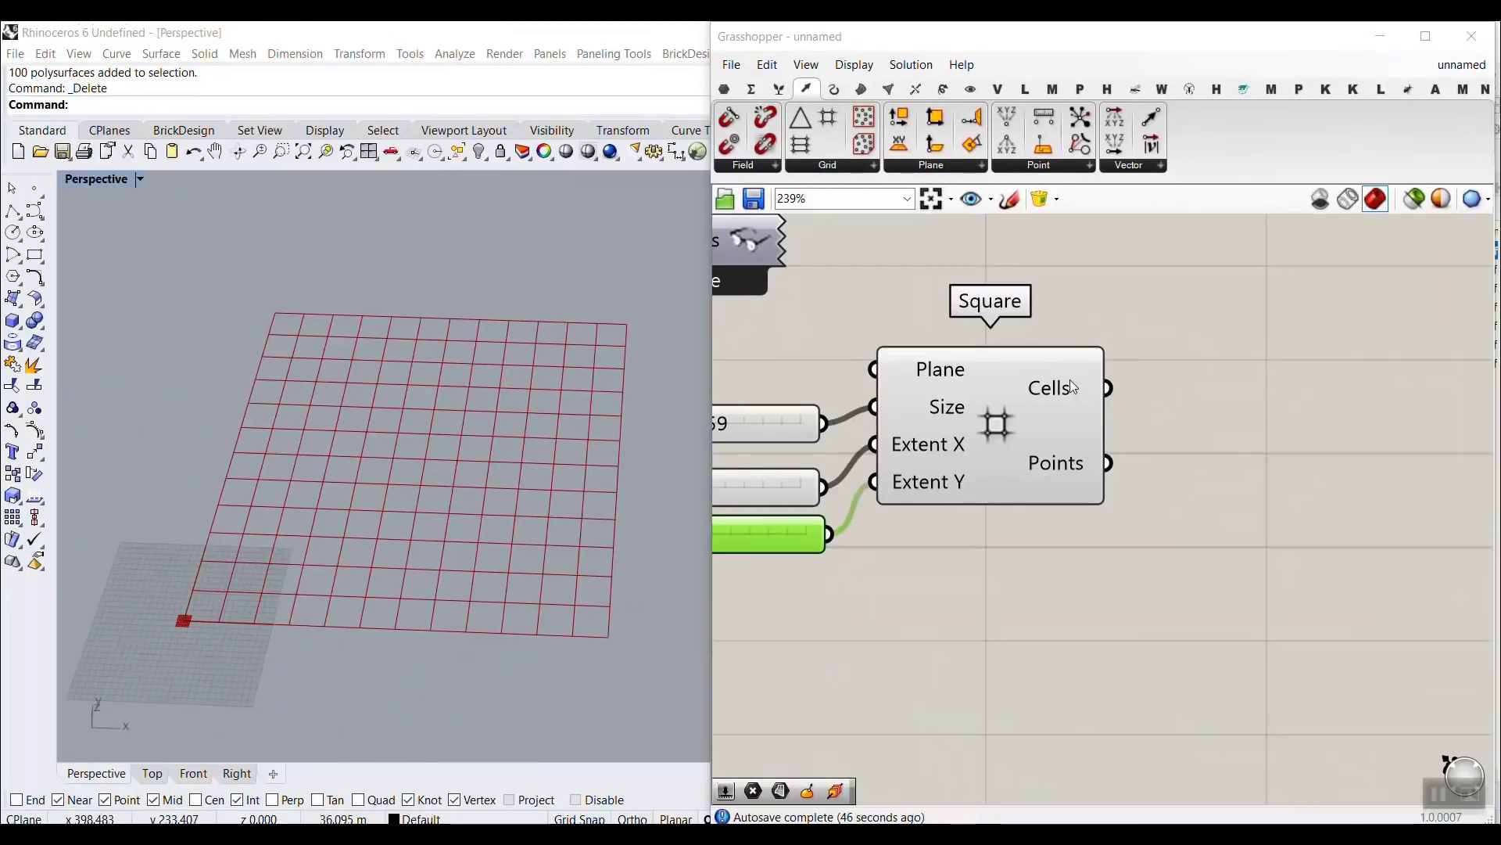
pyautogui.moveTo(1069, 379)
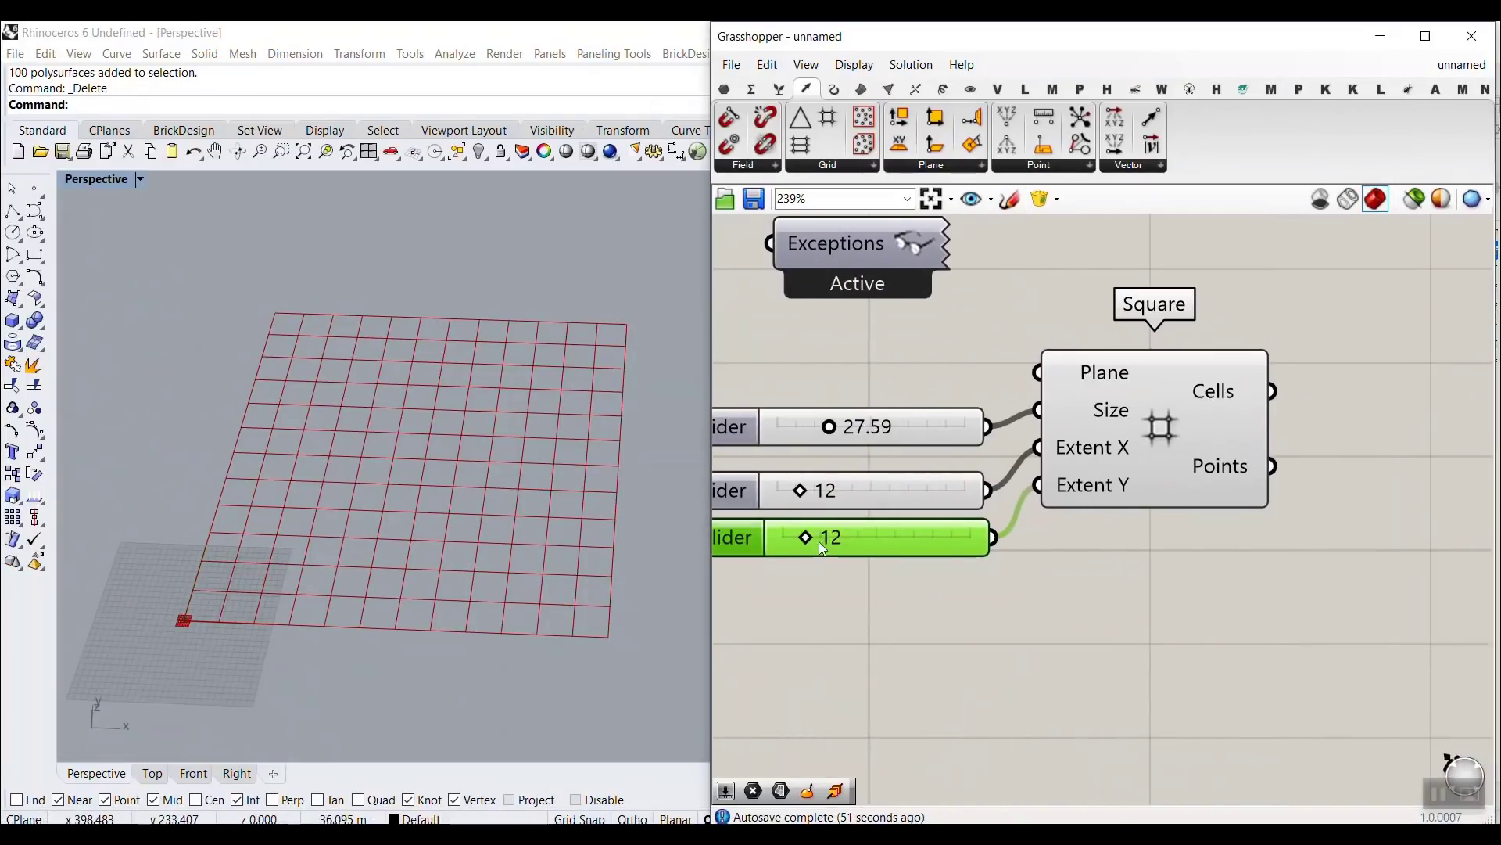
pyautogui.moveTo(821, 546); pyautogui.dragTo(803, 541)
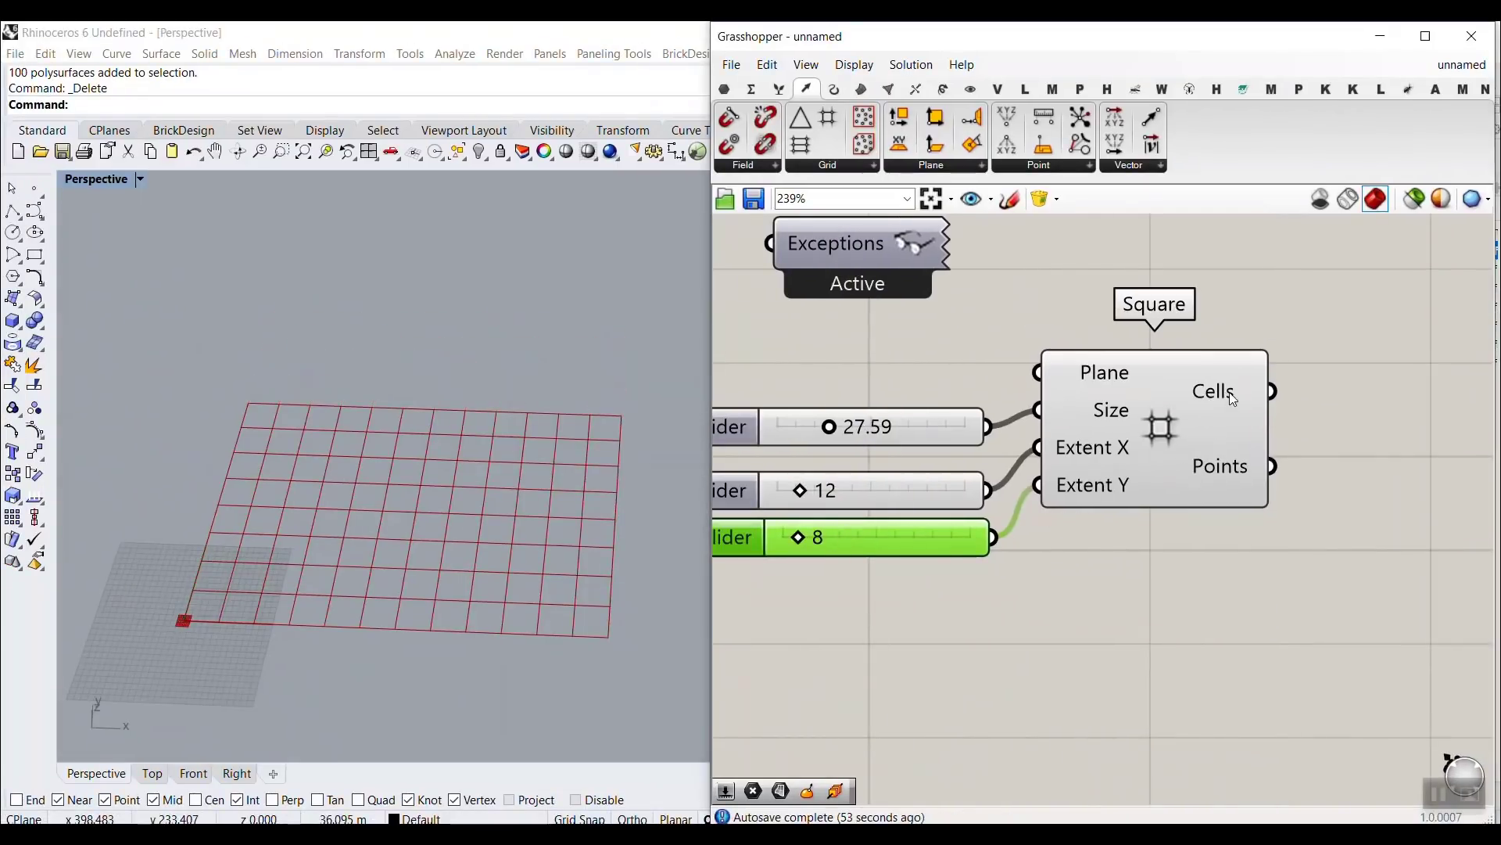
pyautogui.moveTo(1233, 398)
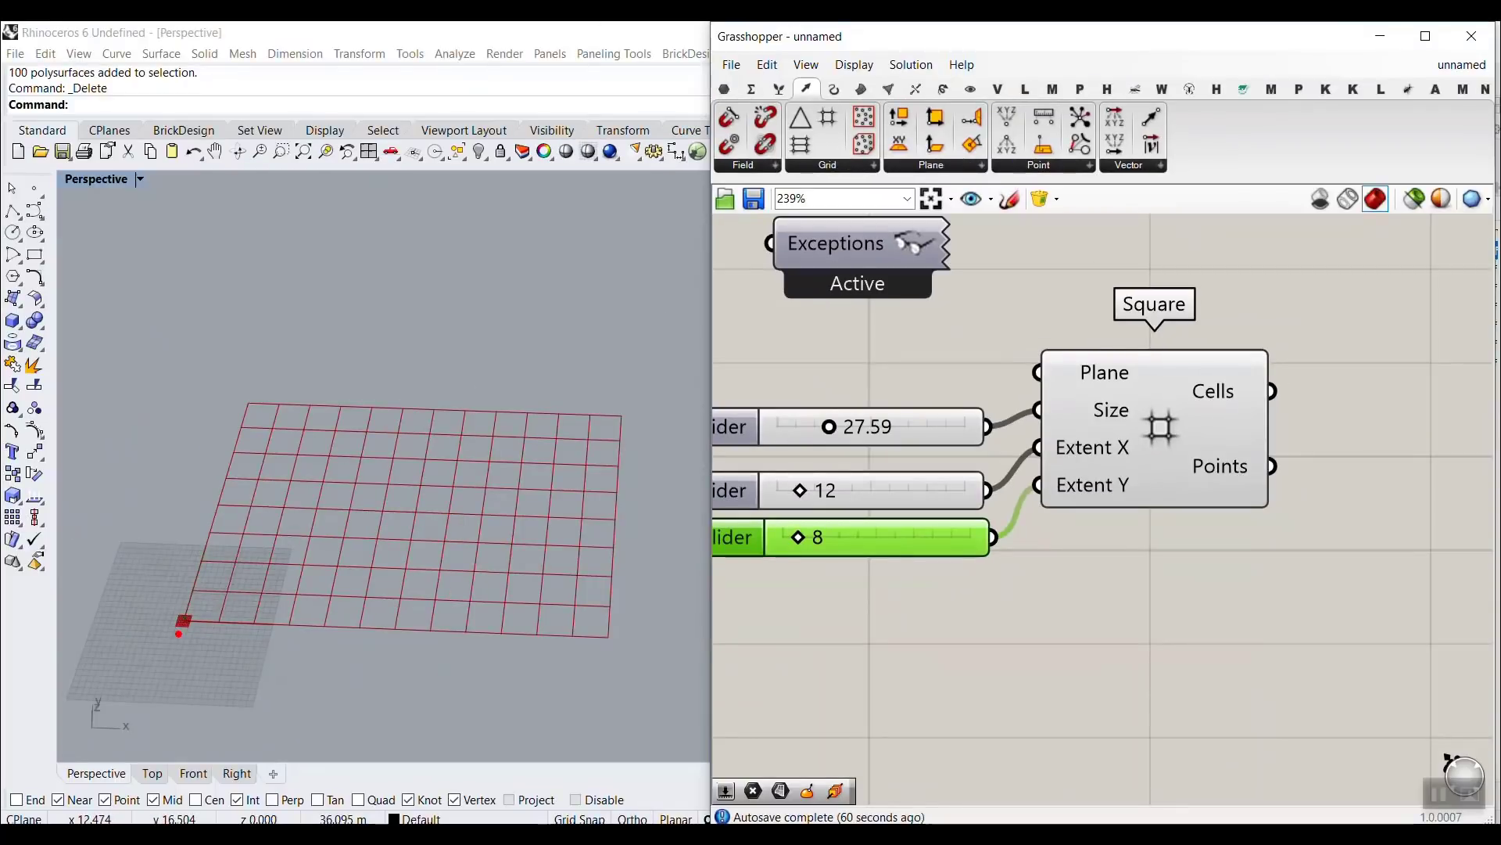
# Flatten the Cells output of the Square grid component.
pyautogui.moveTo(179, 634)
pyautogui.mouseDown()
pyautogui.moveTo(235, 418)
pyautogui.moveTo(287, 412)
pyautogui.moveTo(232, 620)
pyautogui.mouseUp()
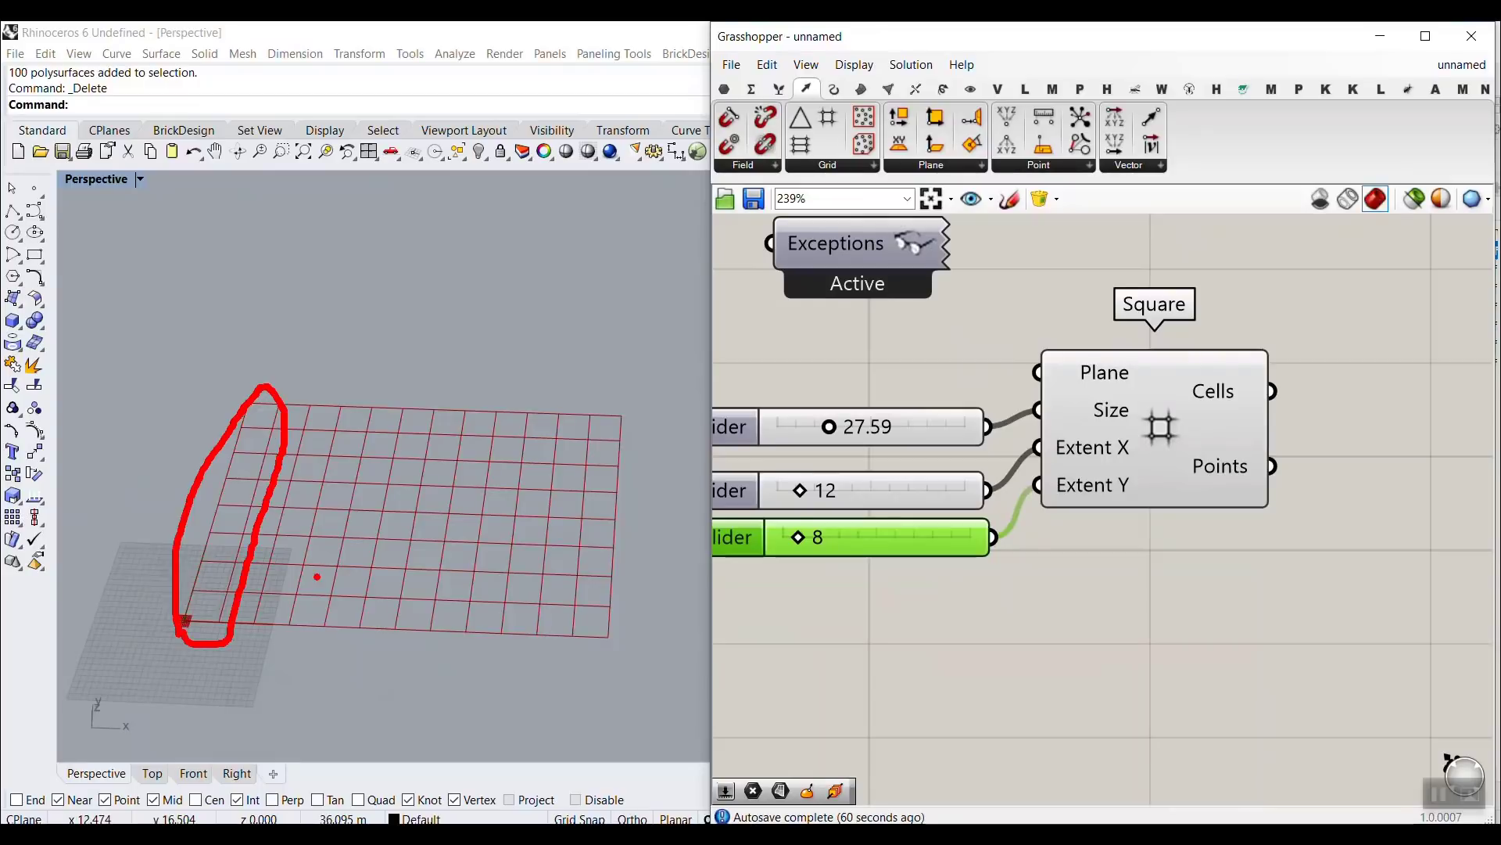
pyautogui.press('Escape')
pyautogui.rightClick(1232, 378)
pyautogui.click(1279, 452)
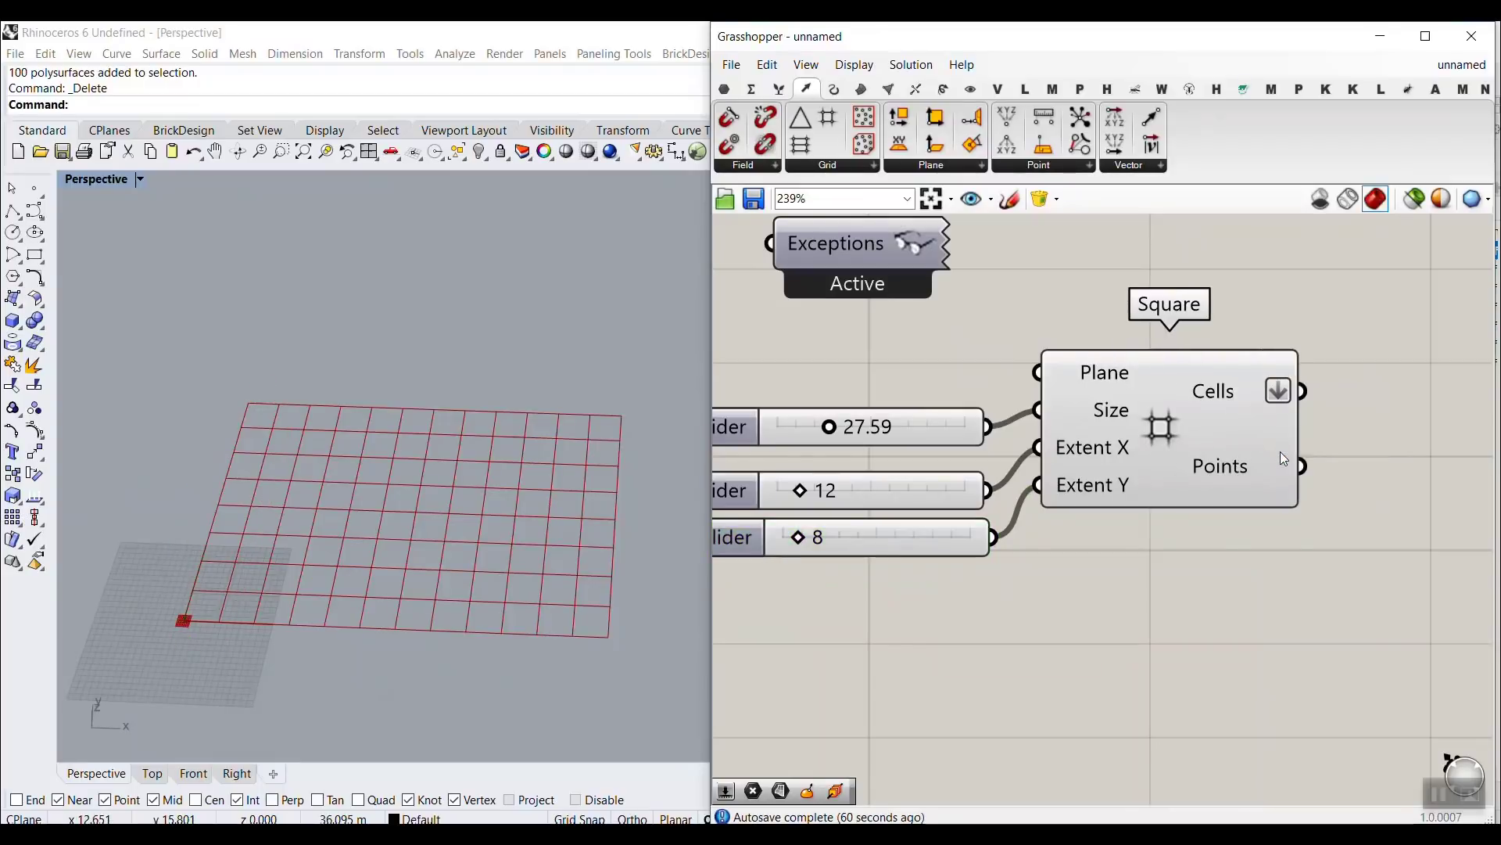
pyautogui.moveTo(1280, 452); pyautogui.dragTo(1211, 504, button='right')
pyautogui.moveTo(1165, 430)
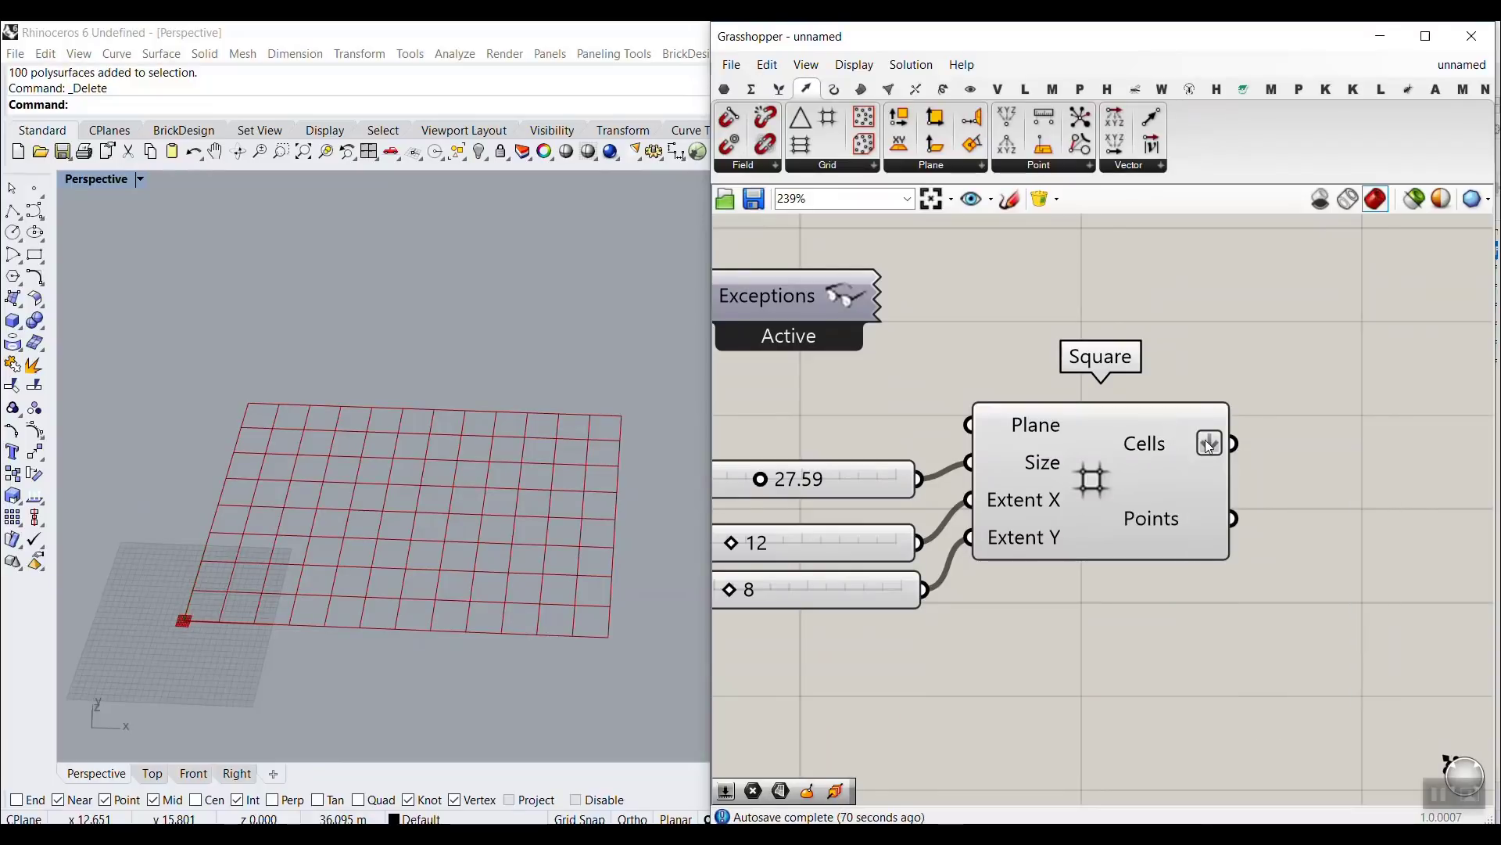
pyautogui.hotkey('ctrl', '2')
pyautogui.moveTo(1392, 248)
pyautogui.keyDown('ctrl'); pyautogui.mouseDown()
pyautogui.moveTo(1443, 117)
pyautogui.moveTo(1398, 189)
pyautogui.mouseUp(); pyautogui.keyUp('ctrl')
pyautogui.moveTo(1411, 259); pyautogui.dragTo(1467, 75)
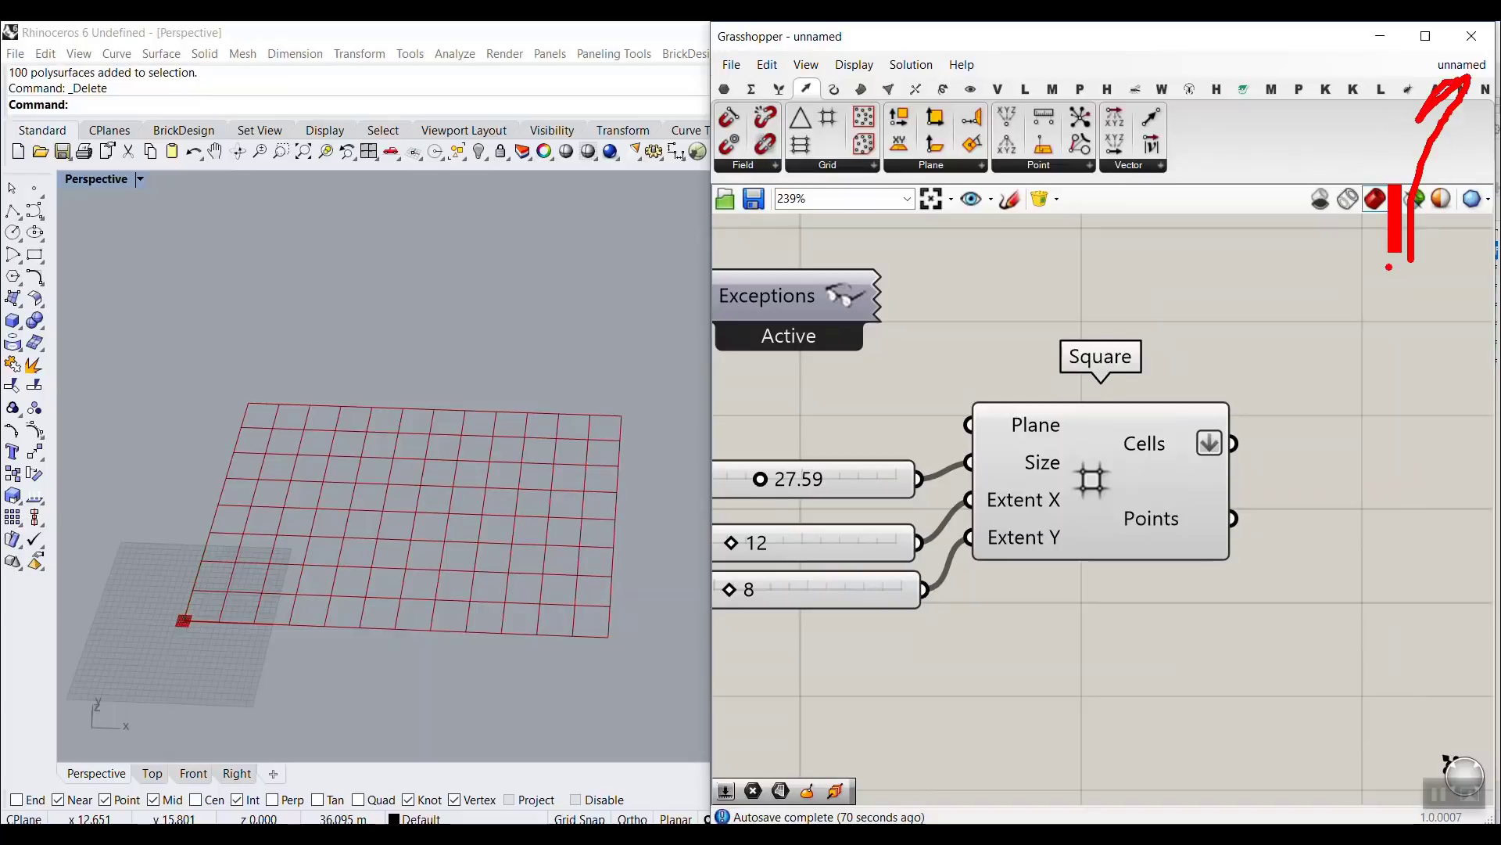
pyautogui.press('Escape')
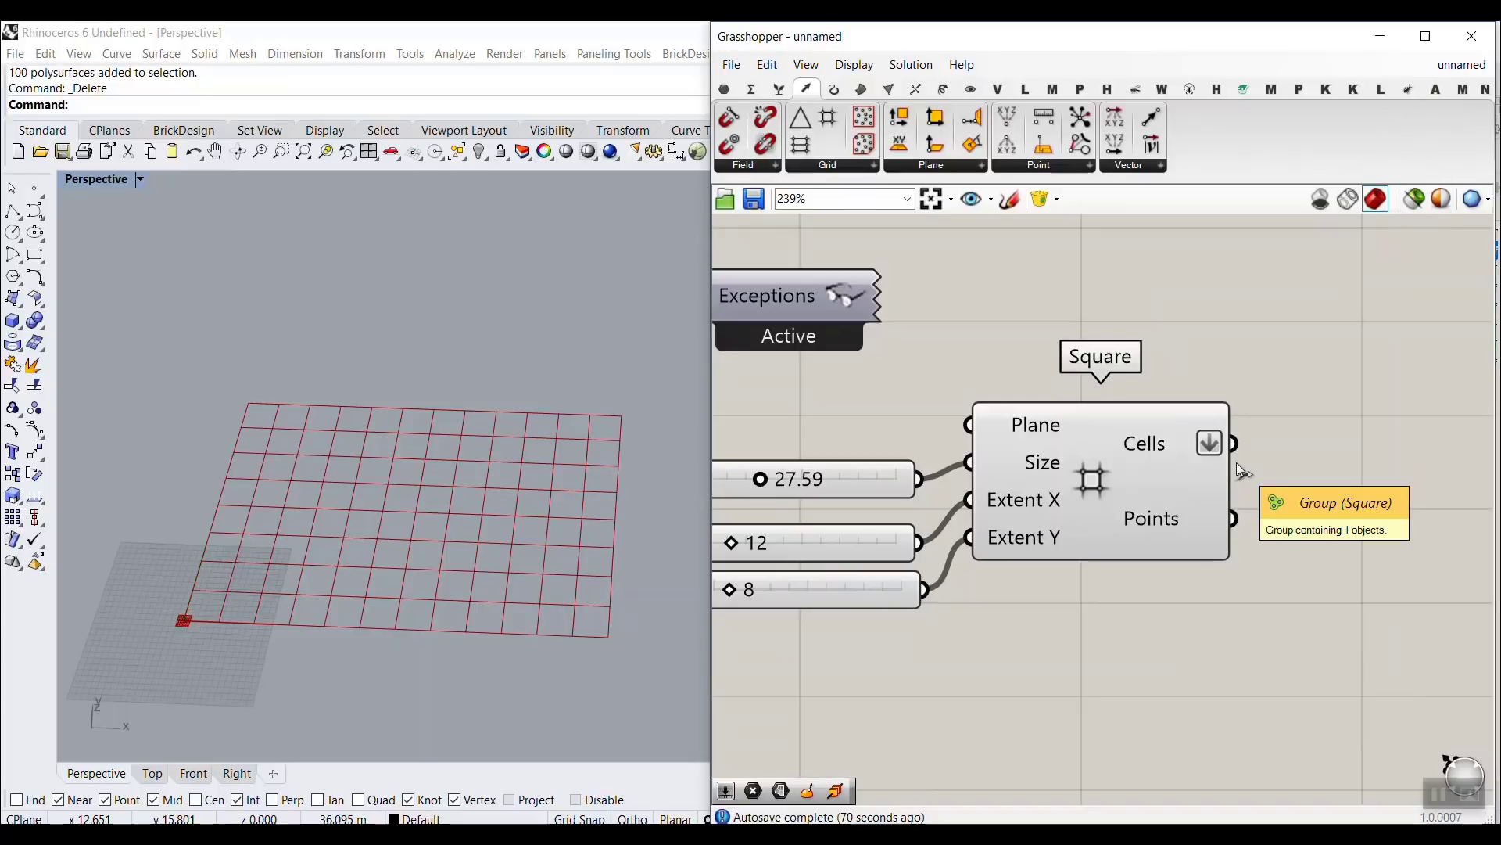
# Place a Point parameter on the canvas below the Square grid component.
pyautogui.moveTo(1292, 525); pyautogui.dragTo(1082, 585, button='right')
pyautogui.moveTo(938, 562); pyautogui.dragTo(1046, 599)
pyautogui.click(844, 477)
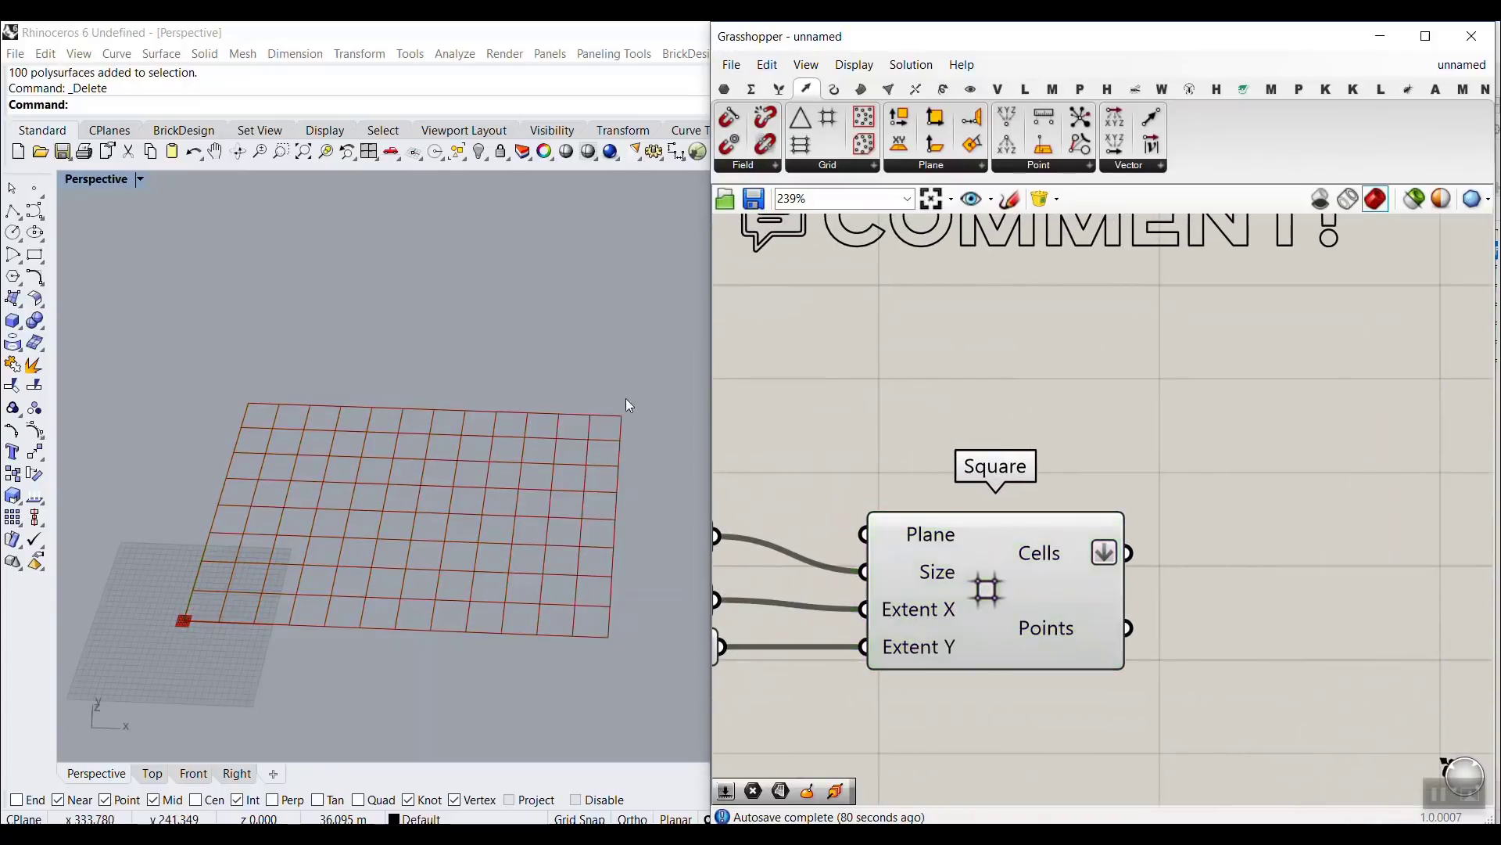
pyautogui.click(724, 88)
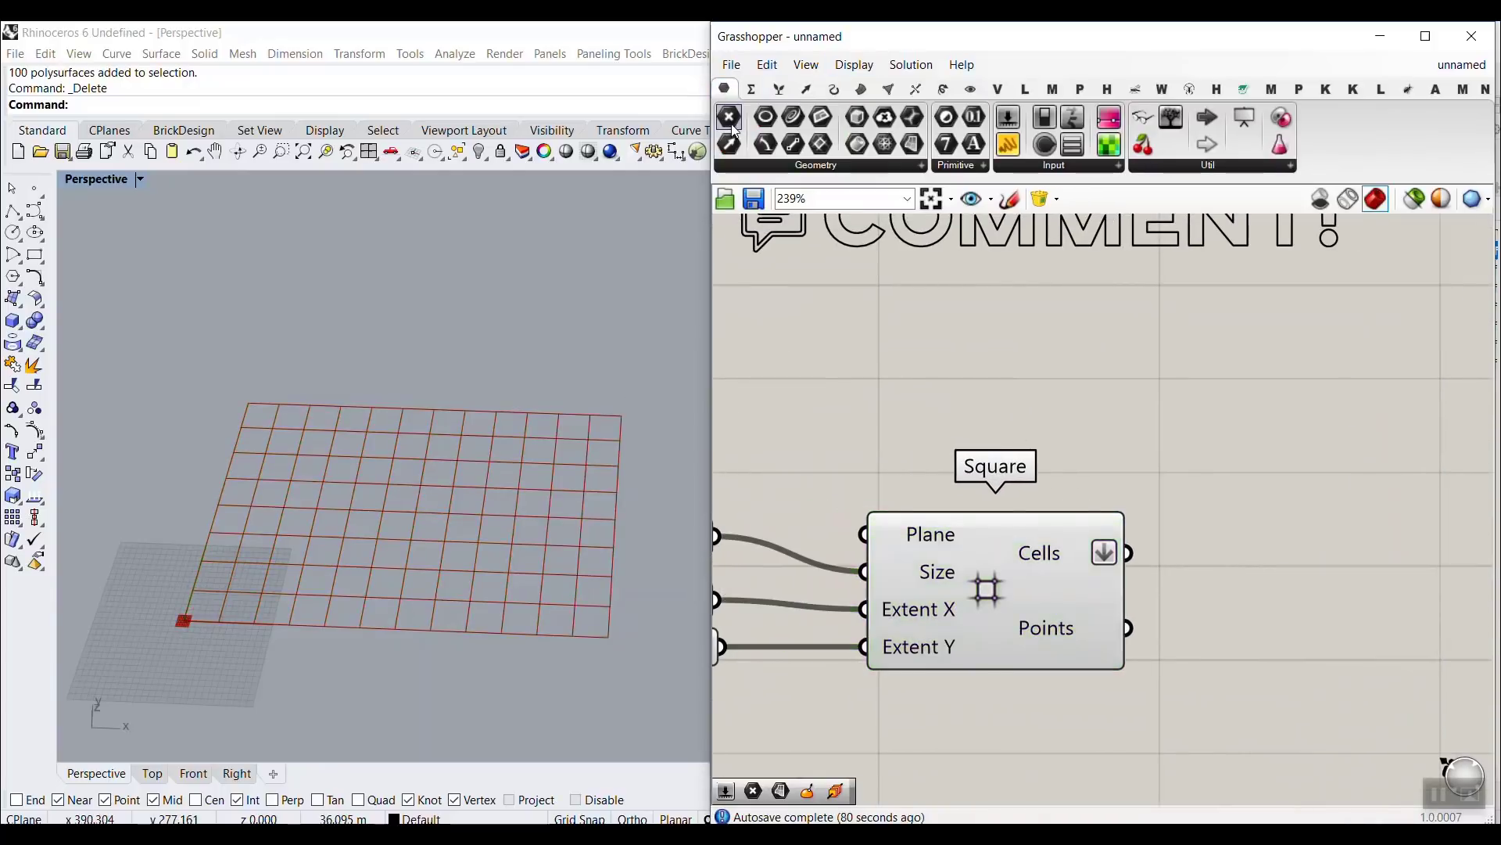
pyautogui.click(1083, 734)
pyautogui.moveTo(1082, 734); pyautogui.dragTo(1010, 523, button='right')
pyautogui.moveTo(1004, 523); pyautogui.dragTo(987, 569)
# Assign a single point to the Point parameter, picked just outside the far corner of the grid in the Perspective viewport.
pyautogui.rightClick(984, 568)
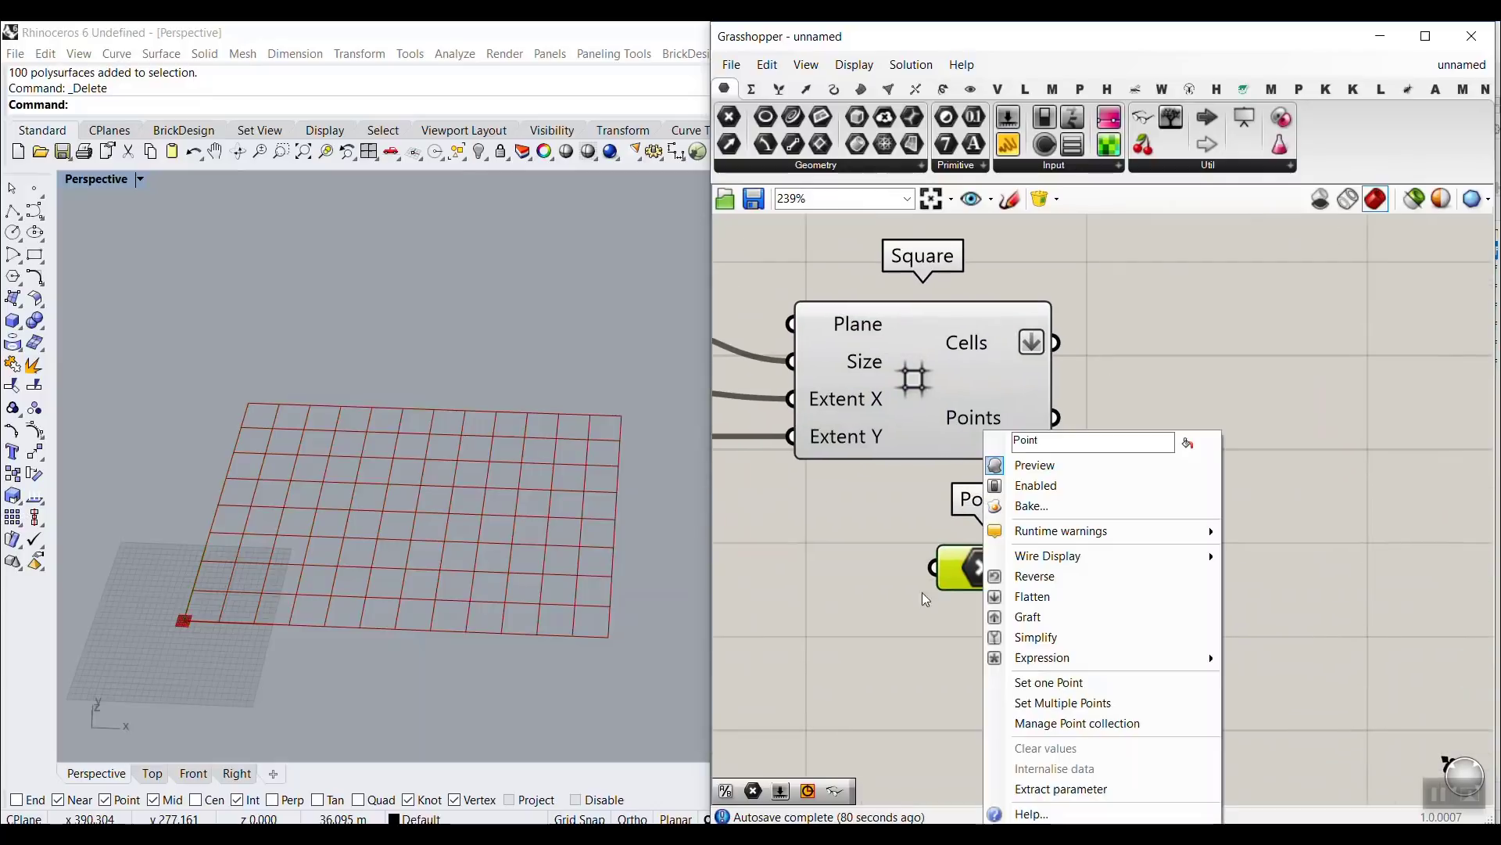
pyautogui.click(1040, 683)
pyautogui.click(235, 377)
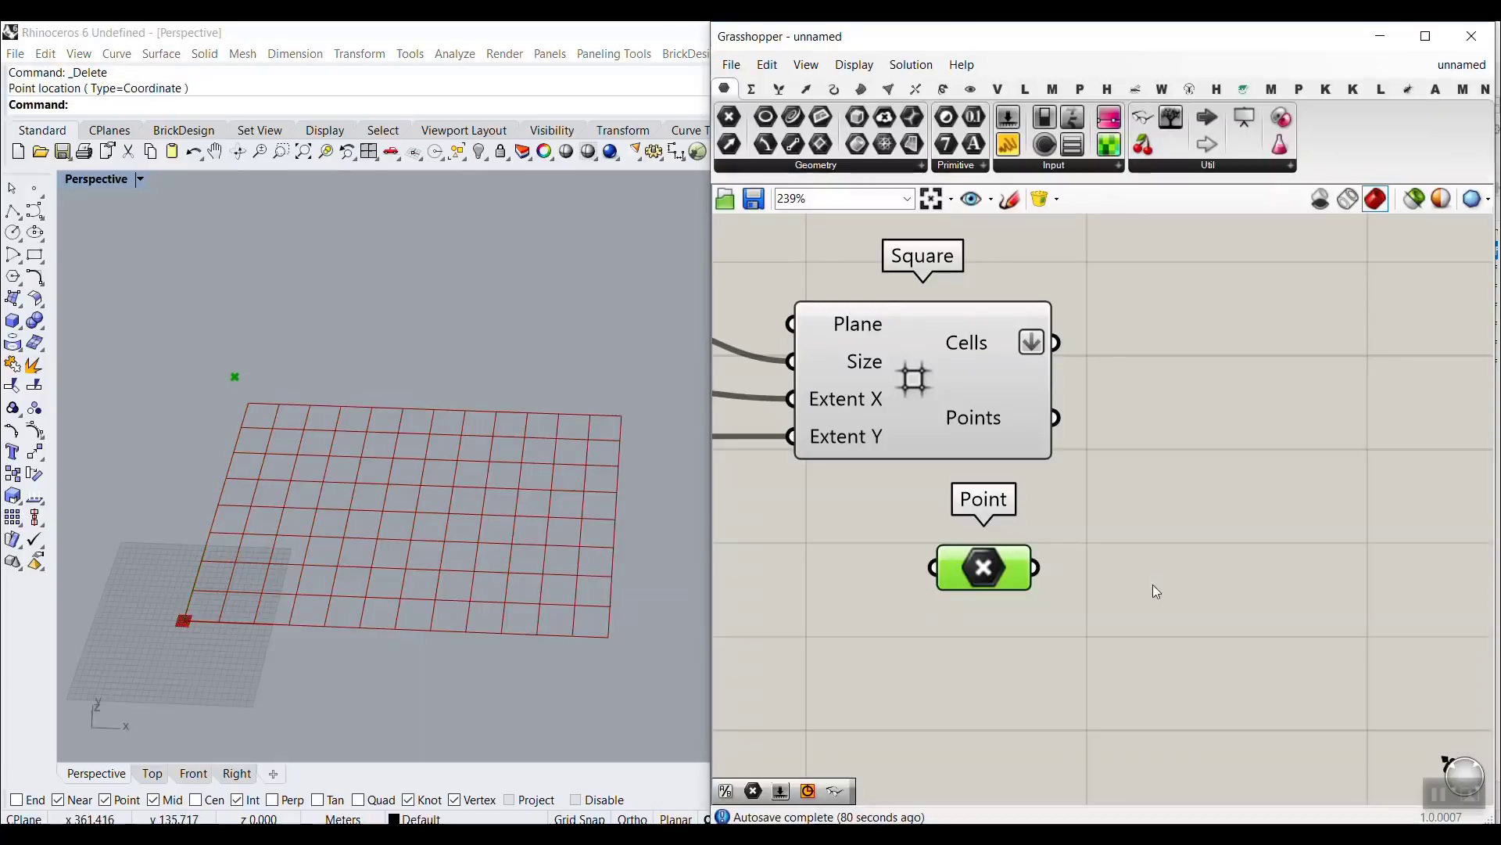
pyautogui.moveTo(987, 570); pyautogui.dragTo(968, 593)
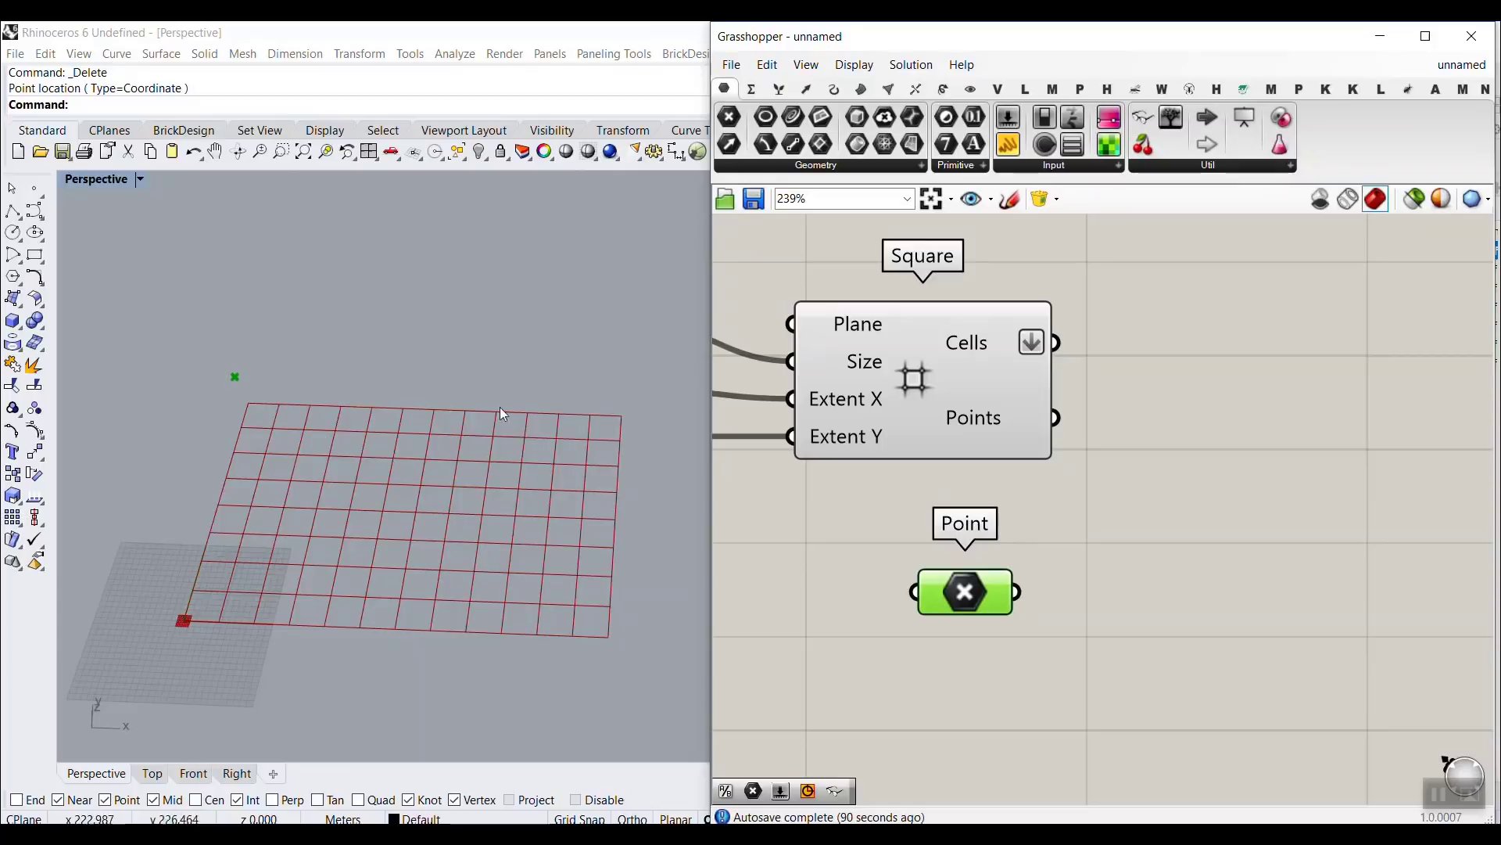
# Place an Extrude Point component and connect the Square grid's Cells output to its Base input.
pyautogui.moveTo(1034, 505); pyautogui.dragTo(990, 456, button='right')
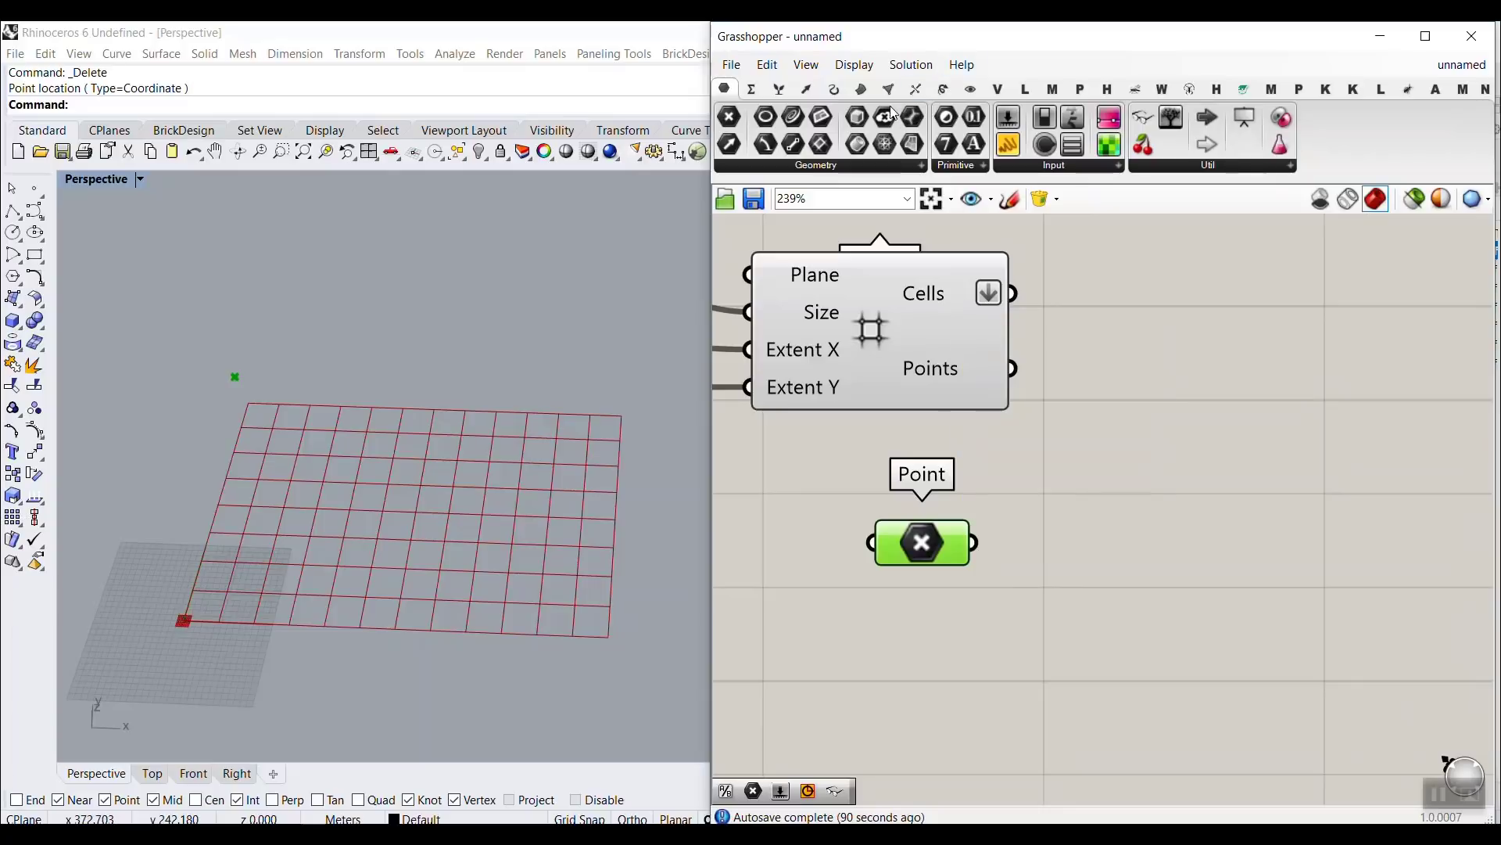
pyautogui.click(864, 90)
pyautogui.click(991, 166)
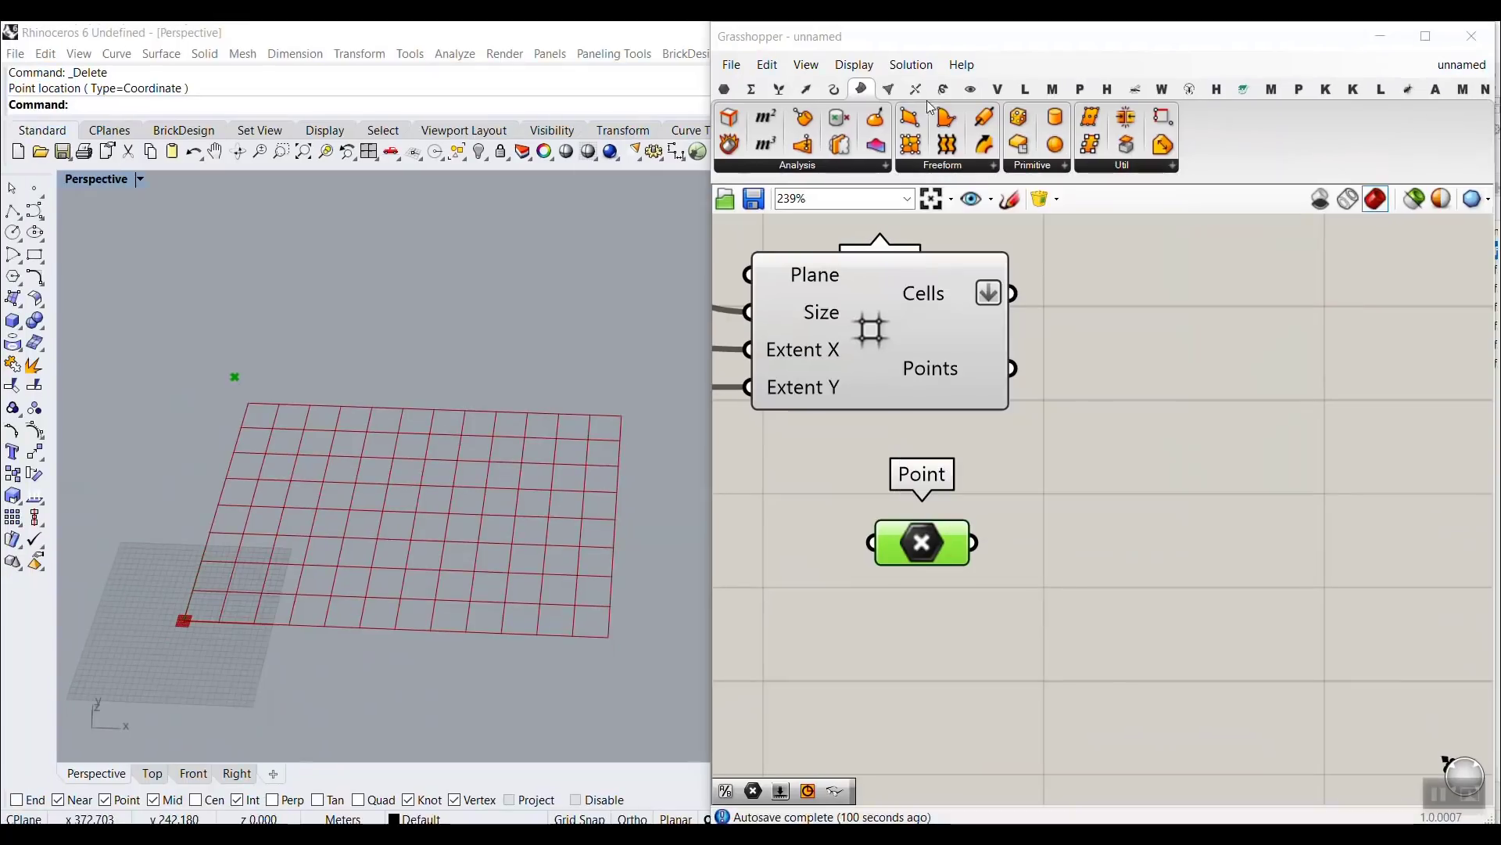
pyautogui.click(968, 168)
pyautogui.click(1106, 395)
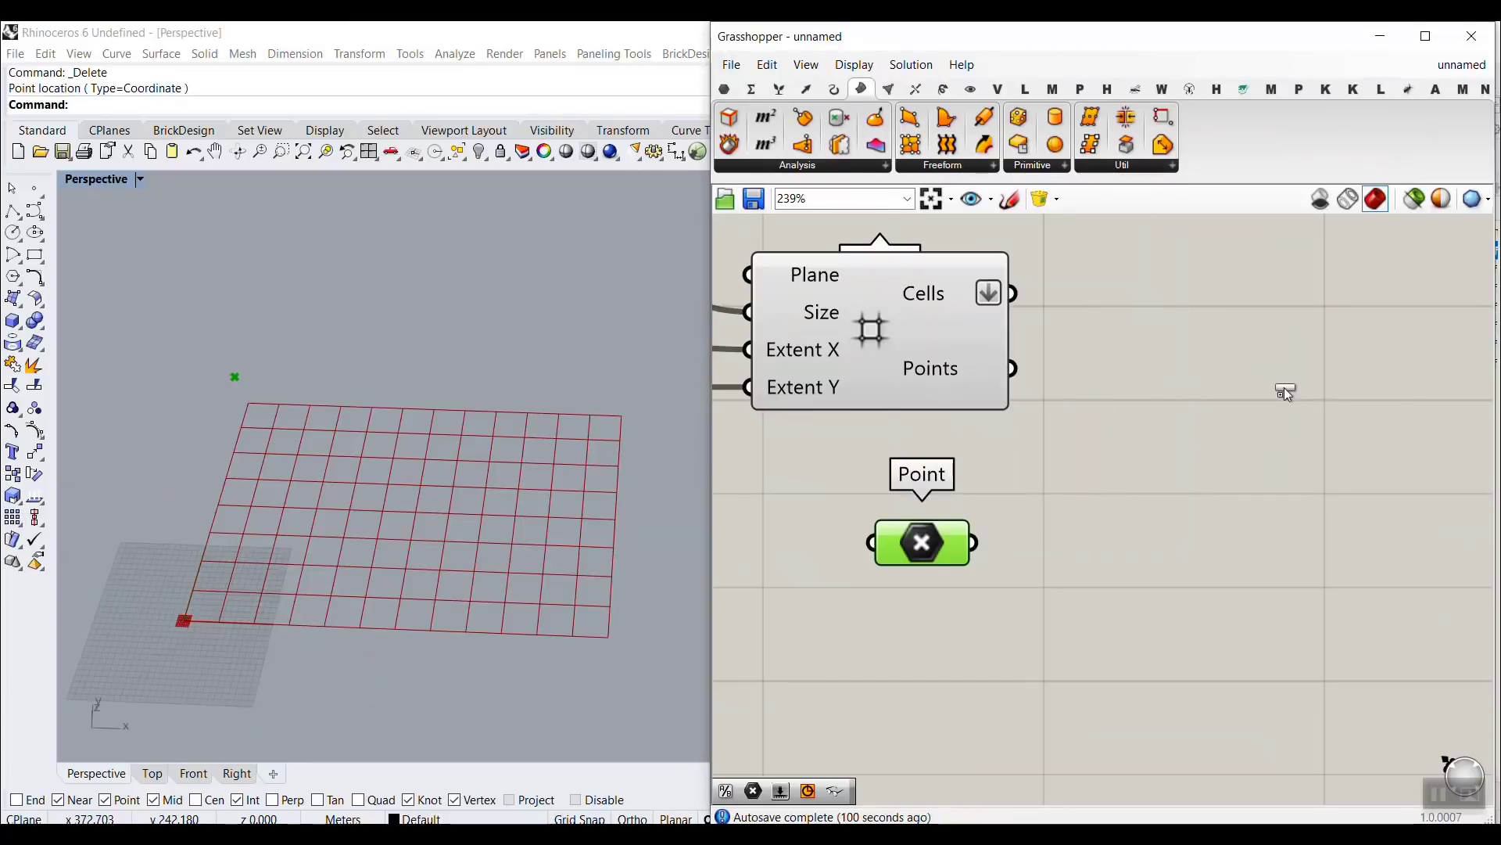
pyautogui.click(1286, 387)
pyautogui.moveTo(1013, 293); pyautogui.dragTo(1170, 368)
pyautogui.moveTo(1153, 392); pyautogui.dragTo(1018, 299, button='right')
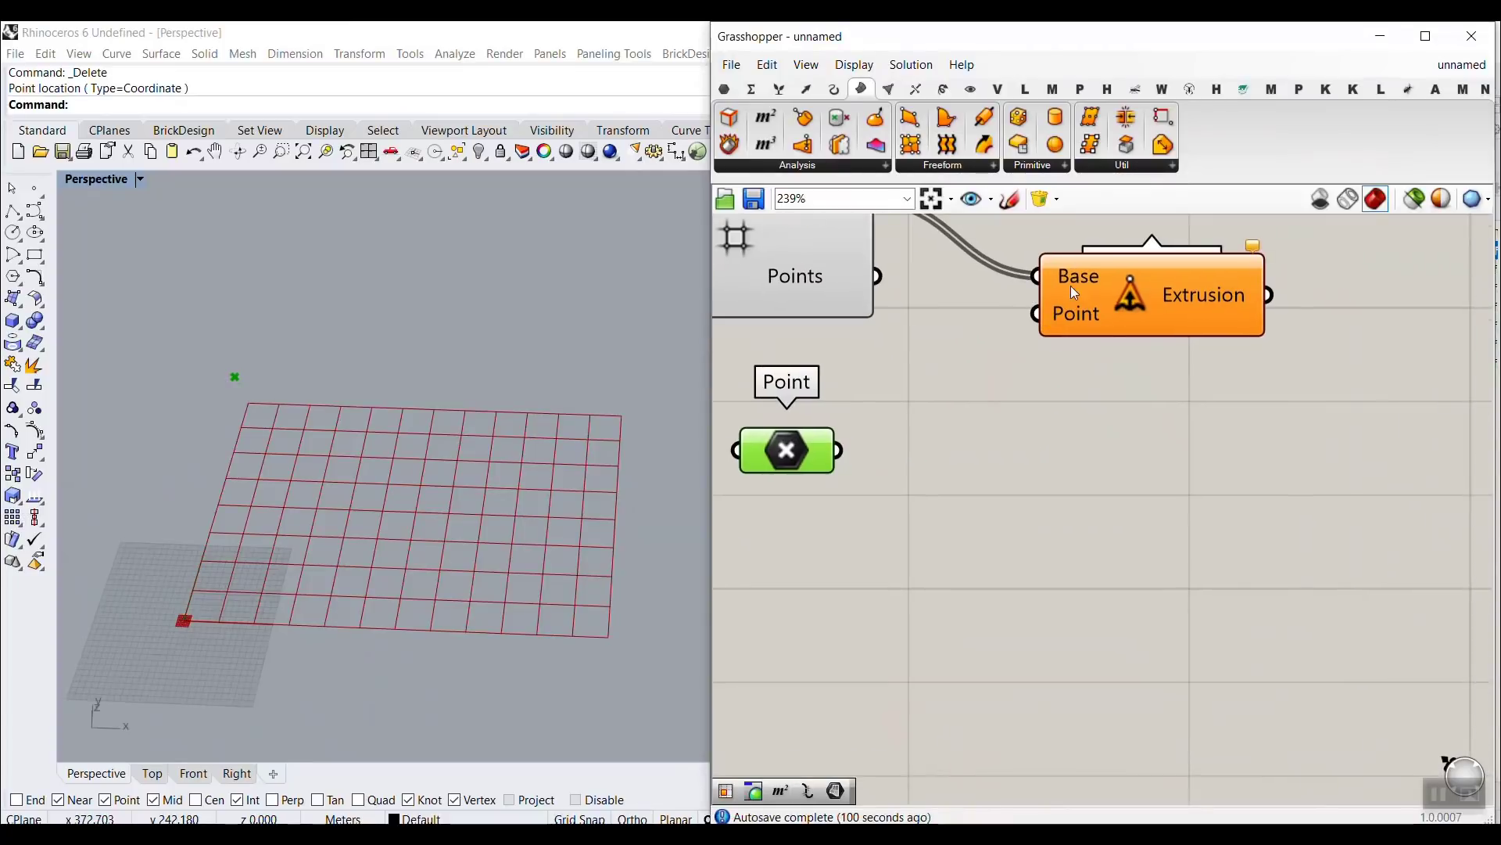
pyautogui.moveTo(1074, 275)
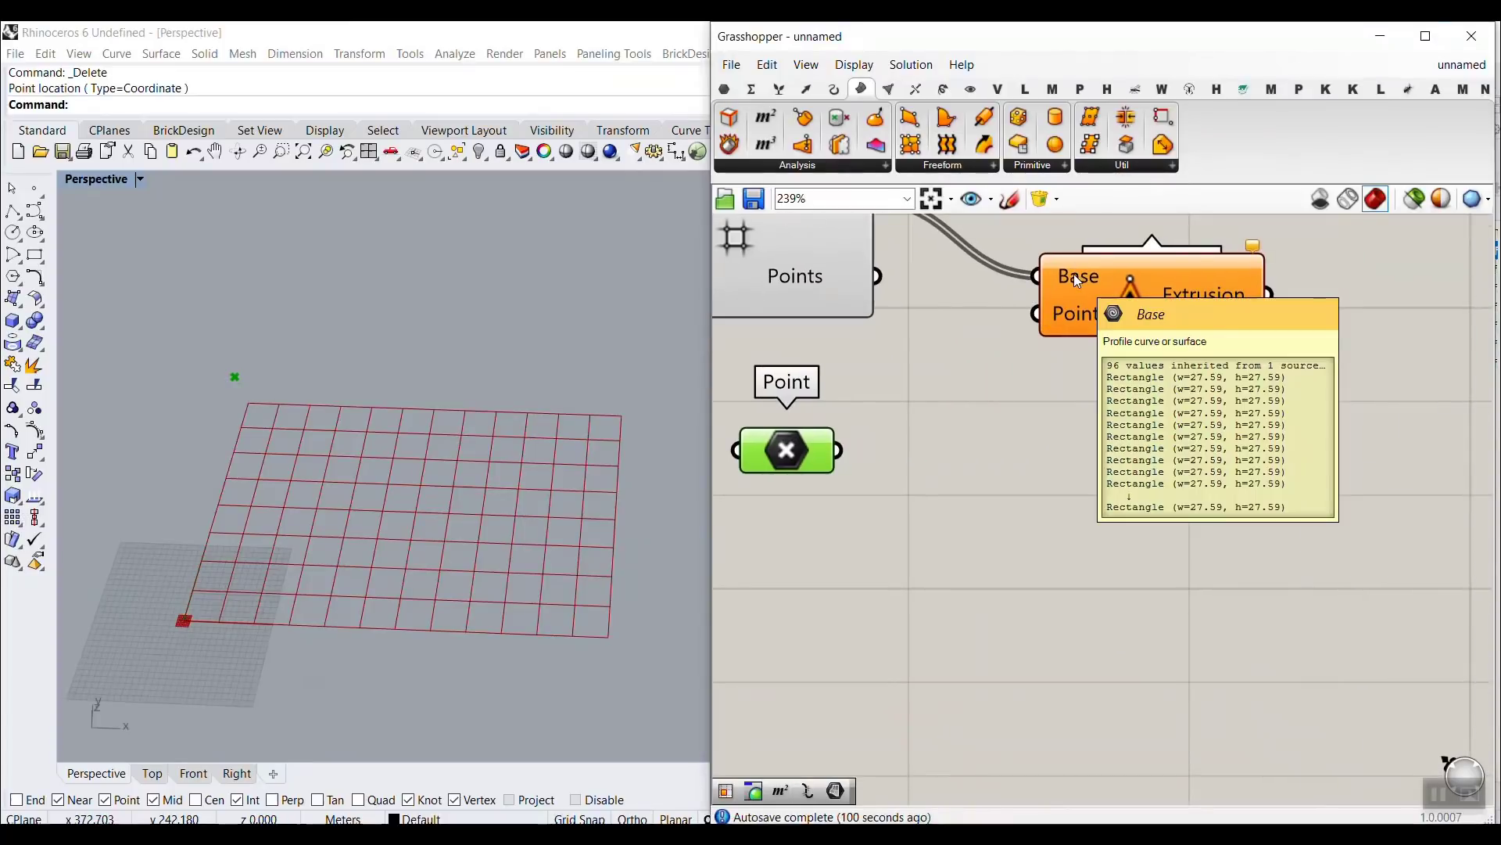
# Insert a Surface parameter between the Square grid's Cells output and the Extrude Point's Base input.
pyautogui.moveTo(1121, 327); pyautogui.dragTo(1113, 479, button='right')
pyautogui.click(725, 90)
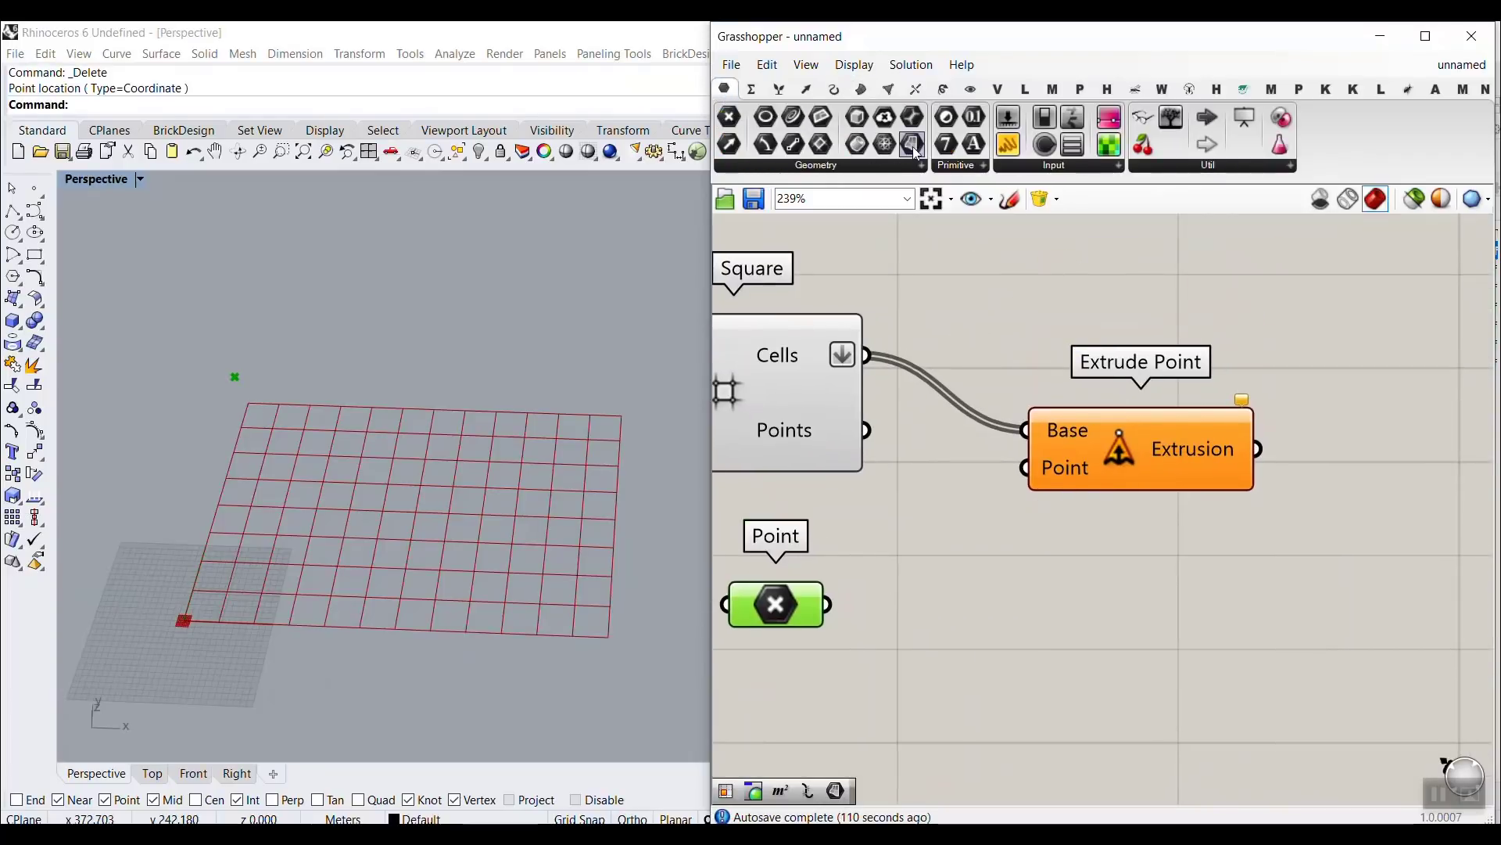
pyautogui.moveTo(913, 147); pyautogui.dragTo(900, 335)
pyautogui.moveTo(990, 328); pyautogui.dragTo(975, 358)
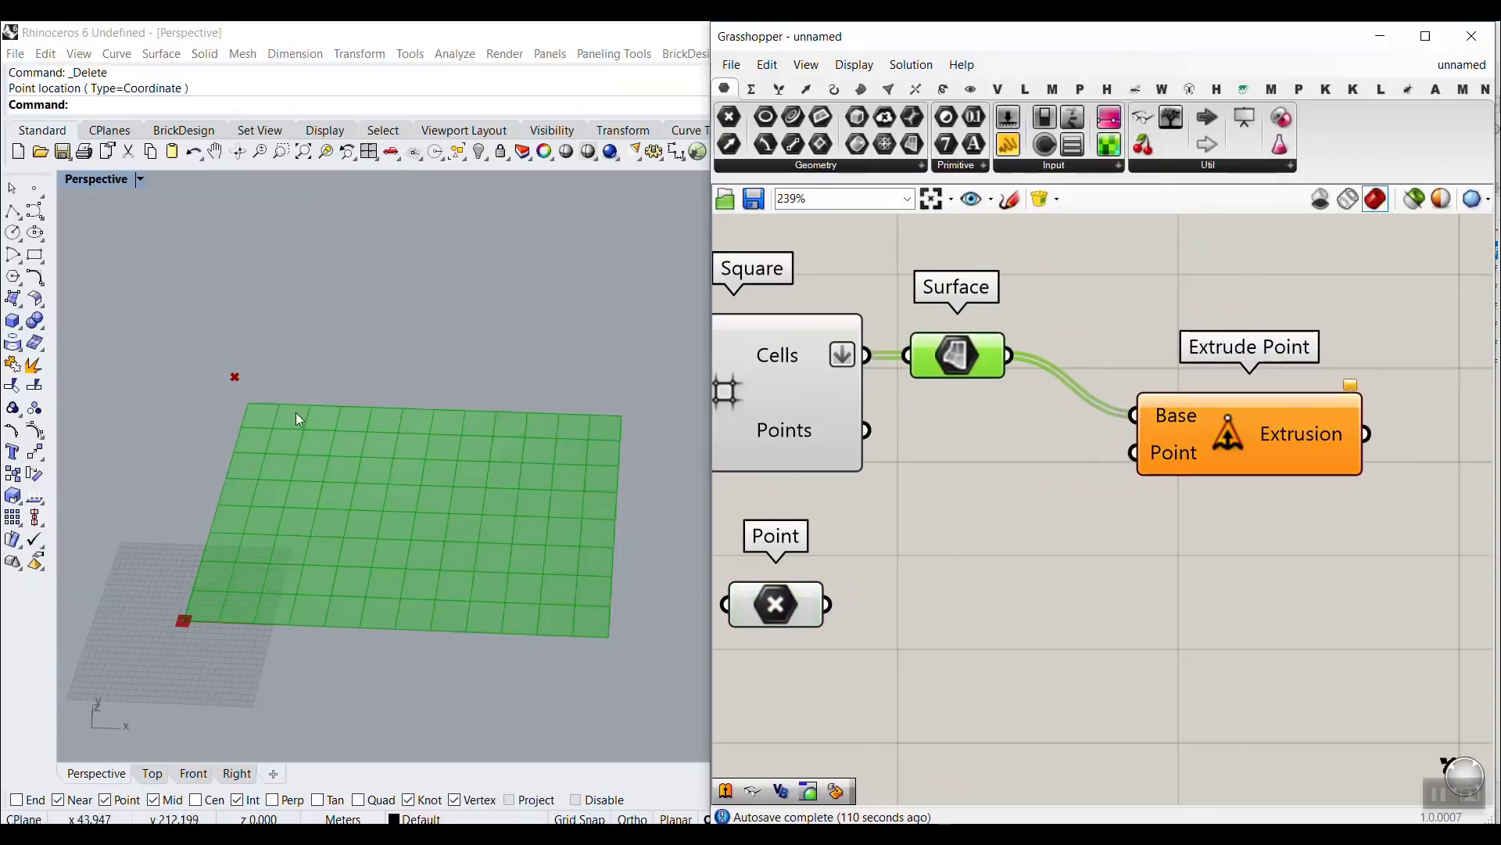
pyautogui.moveTo(864, 356); pyautogui.dragTo(1134, 415)
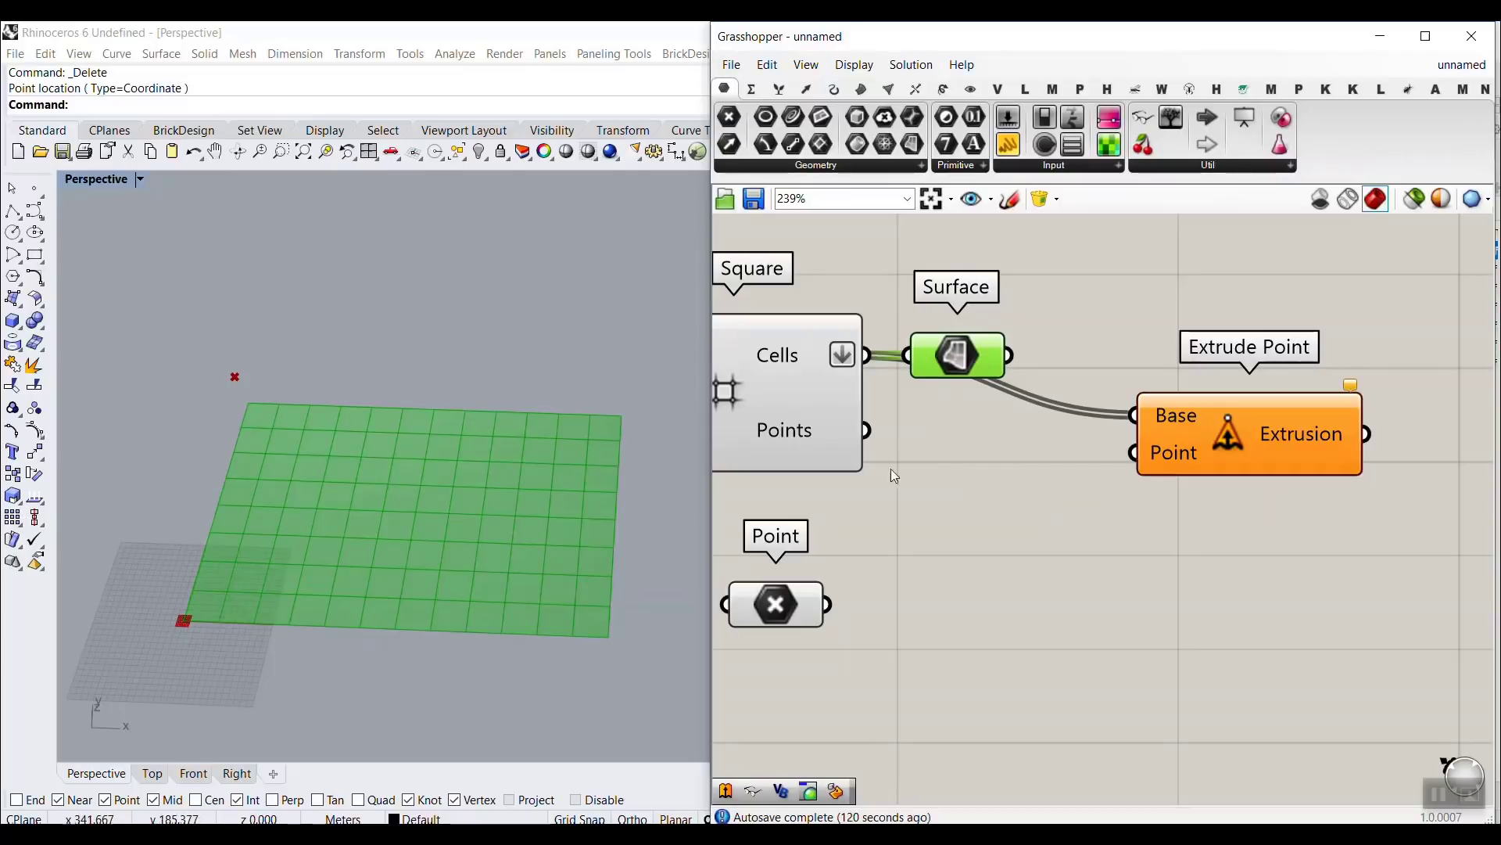
pyautogui.moveTo(1006, 356); pyautogui.dragTo(1135, 415)
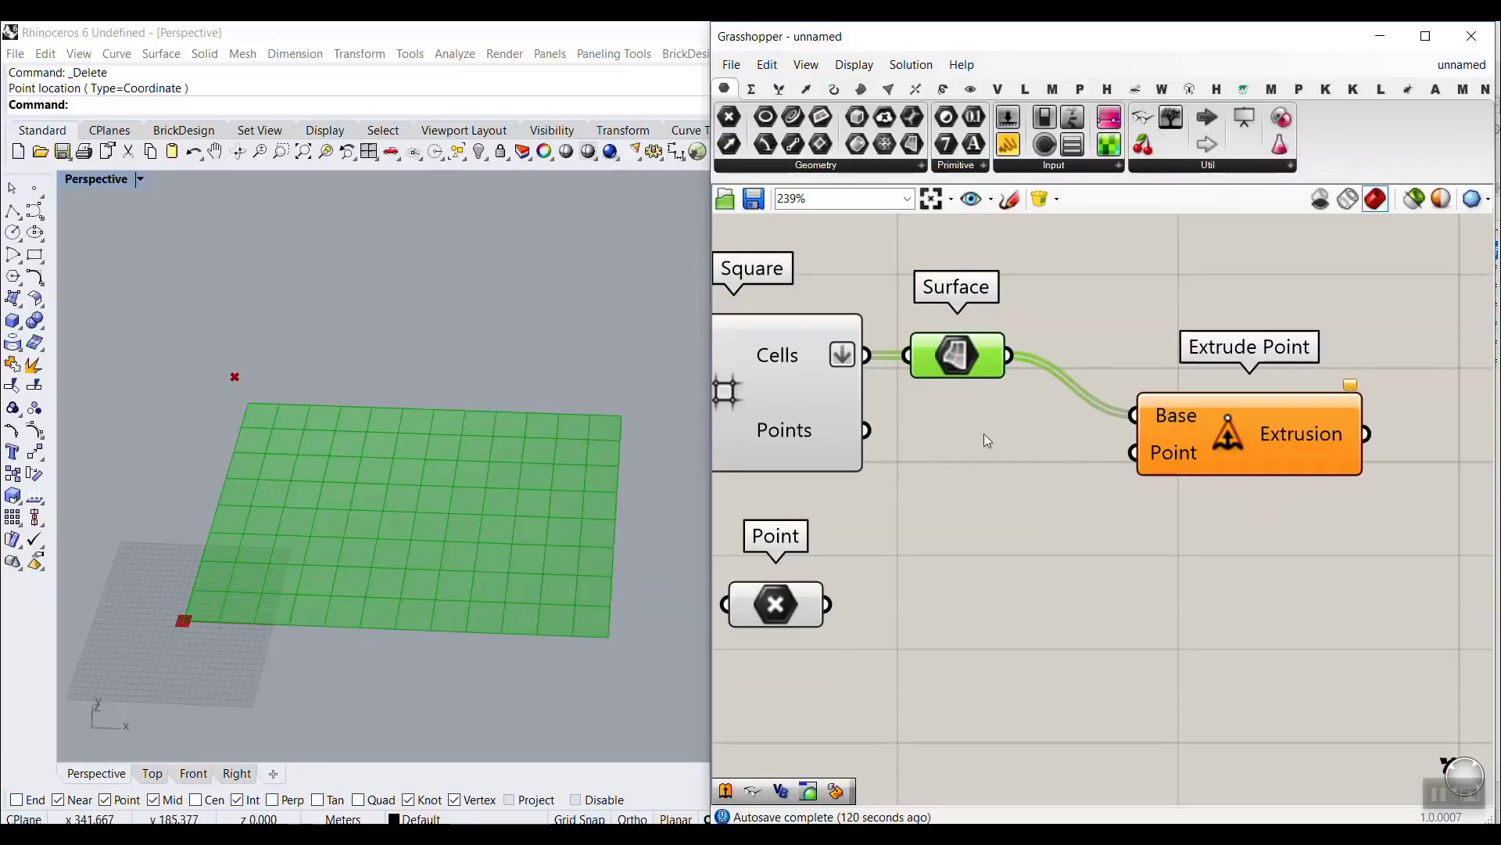
# Connect the Point parameter to the Extrude Point's Point input and raise the referenced point above the grid.
pyautogui.moveTo(829, 604); pyautogui.dragTo(1135, 452)
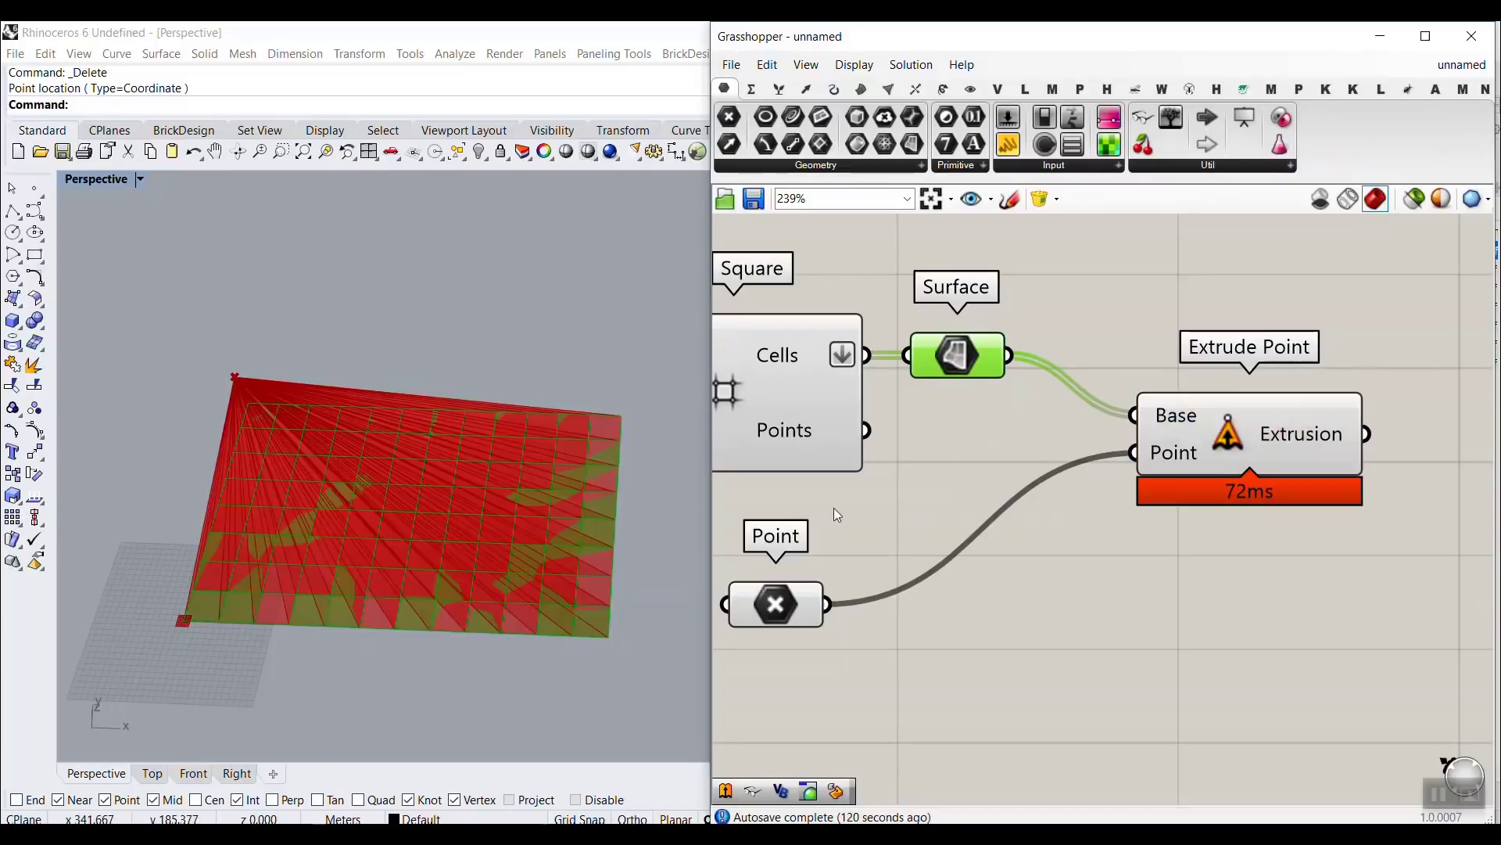
pyautogui.moveTo(485, 556); pyautogui.dragTo(525, 498, button='right')
pyautogui.moveTo(870, 440); pyautogui.dragTo(1190, 440, button='right')
pyautogui.scroll(-2, 1192, 446)
pyautogui.click(1116, 553)
pyautogui.moveTo(469, 501); pyautogui.dragTo(201, 391, button='right')
pyautogui.moveTo(205, 392); pyautogui.dragTo(328, 330)
pyautogui.scroll(4, 295, 533)
pyautogui.moveTo(328, 331); pyautogui.dragTo(472, 453, button='right')
pyautogui.moveTo(1212, 505); pyautogui.dragTo(1021, 525, button='right')
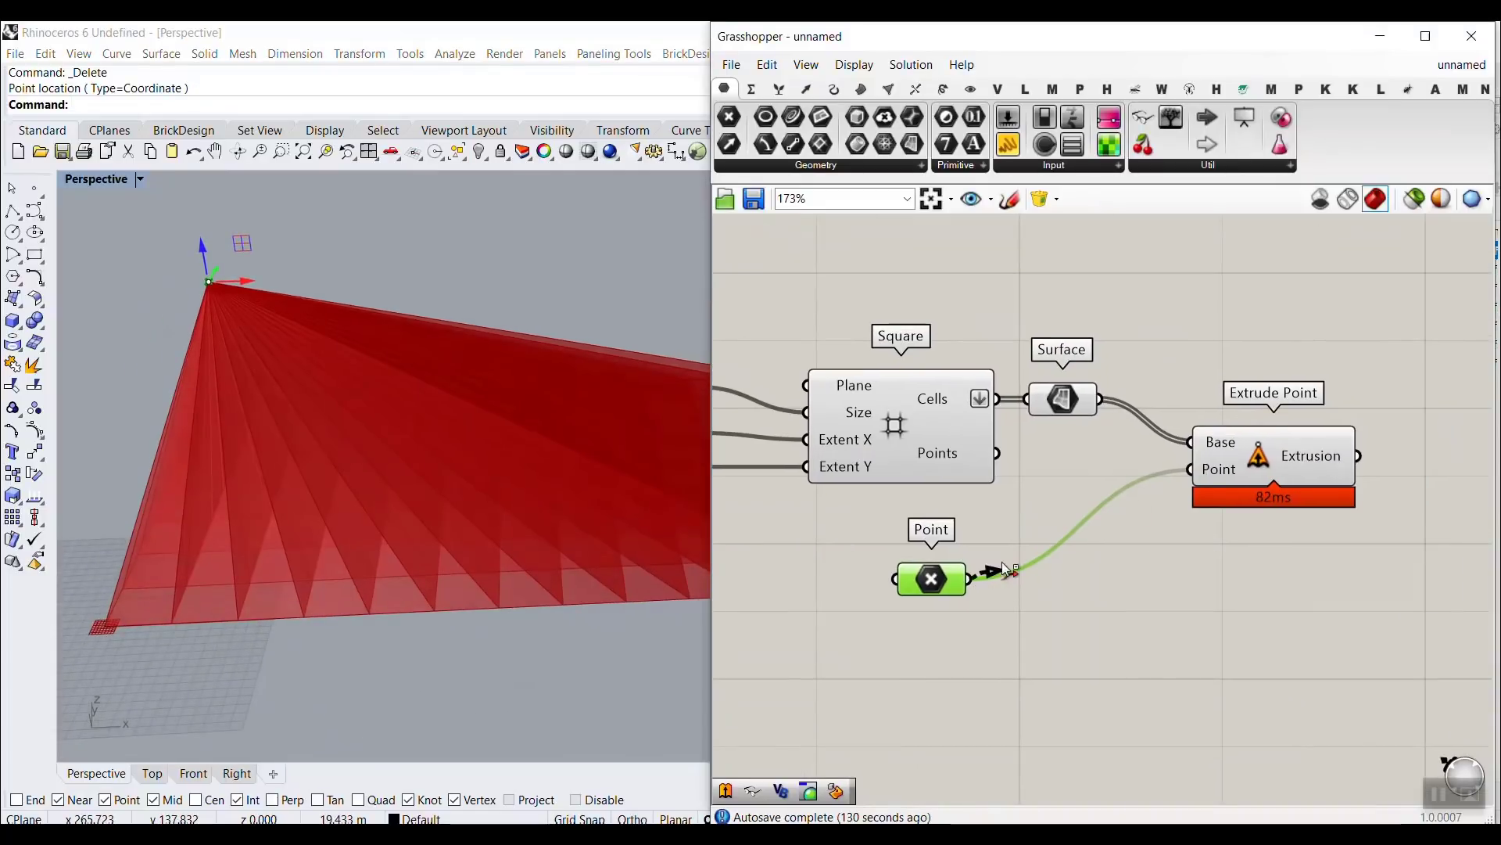
# Disconnect the Point parameter from Extrude Point and shift the Extrude Point component further along to make room.
pyautogui.keyDown('ctrl'); pyautogui.moveTo(1003, 569); pyautogui.dragTo(1191, 469); pyautogui.keyUp('ctrl')
pyautogui.moveTo(1259, 514); pyautogui.dragTo(1173, 560, button='right')
pyautogui.moveTo(1197, 495); pyautogui.dragTo(1359, 455)
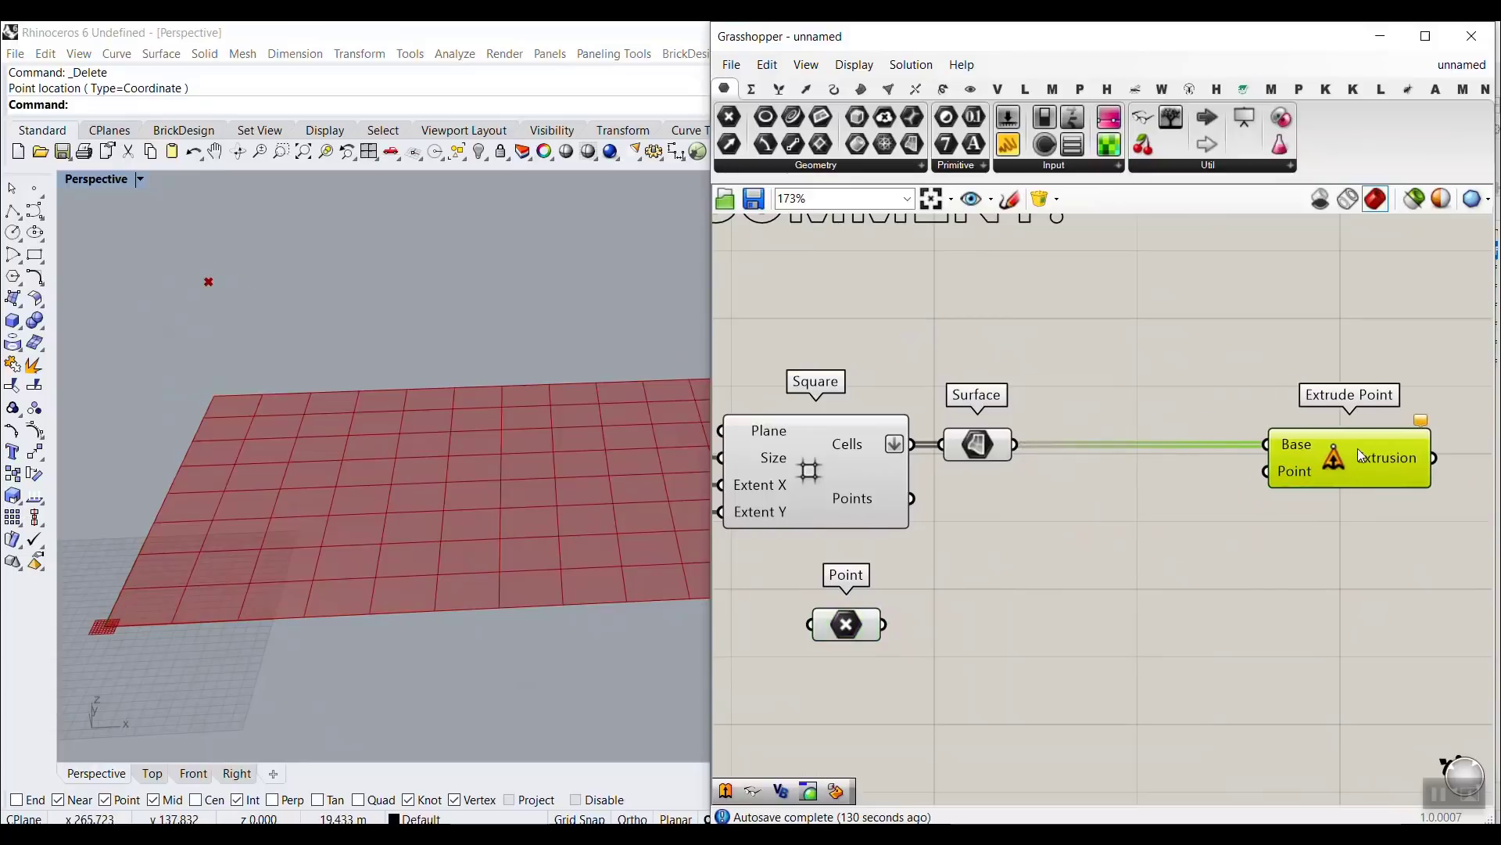
# Place an Area component below the Surface parameter and connect the grid's Cells output to its Geometry input.
pyautogui.doubleClick(1152, 550)
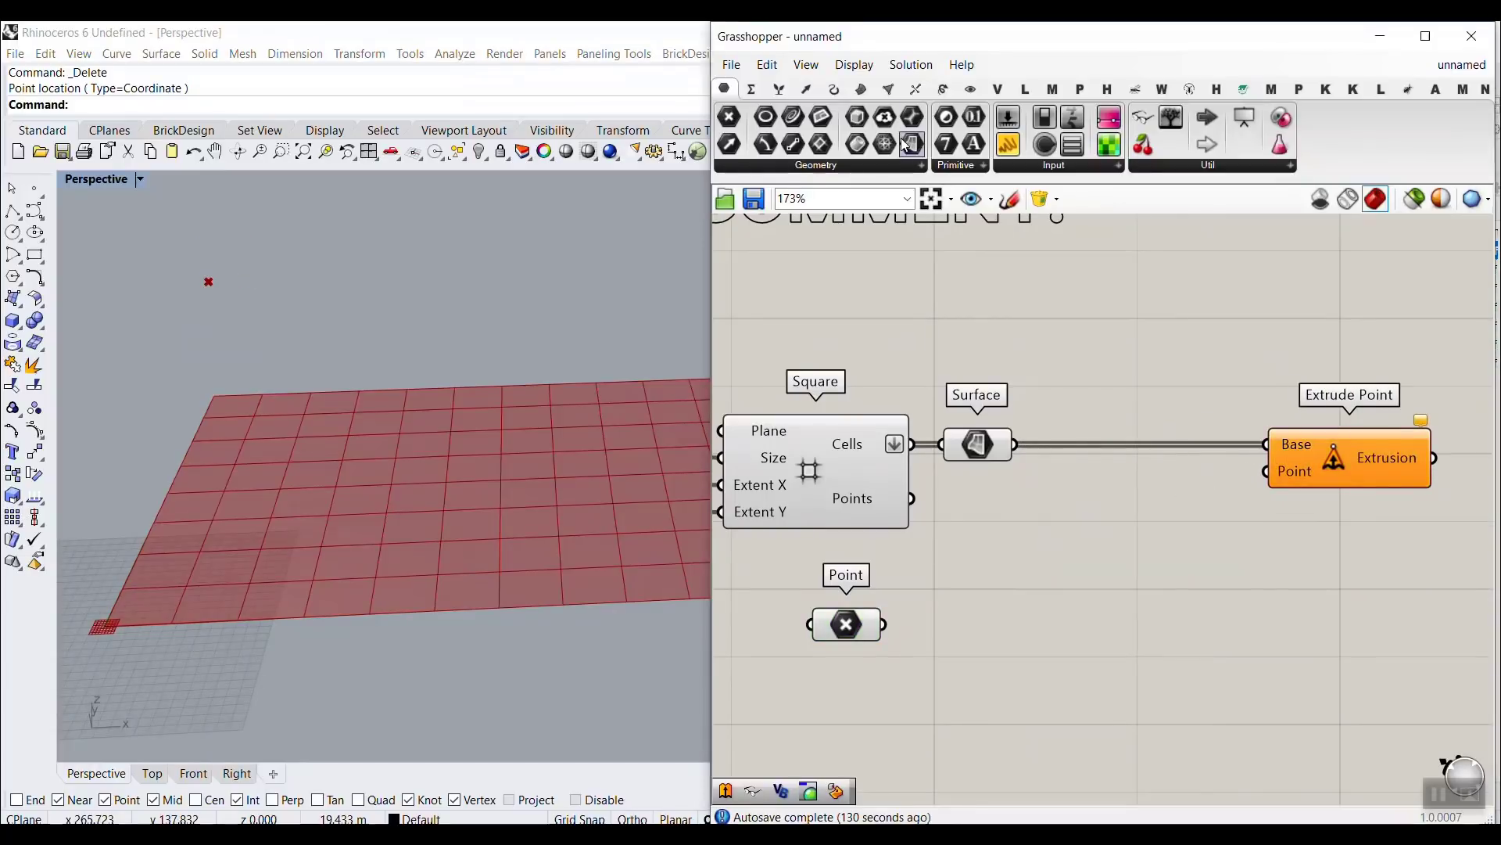
pyautogui.click(864, 90)
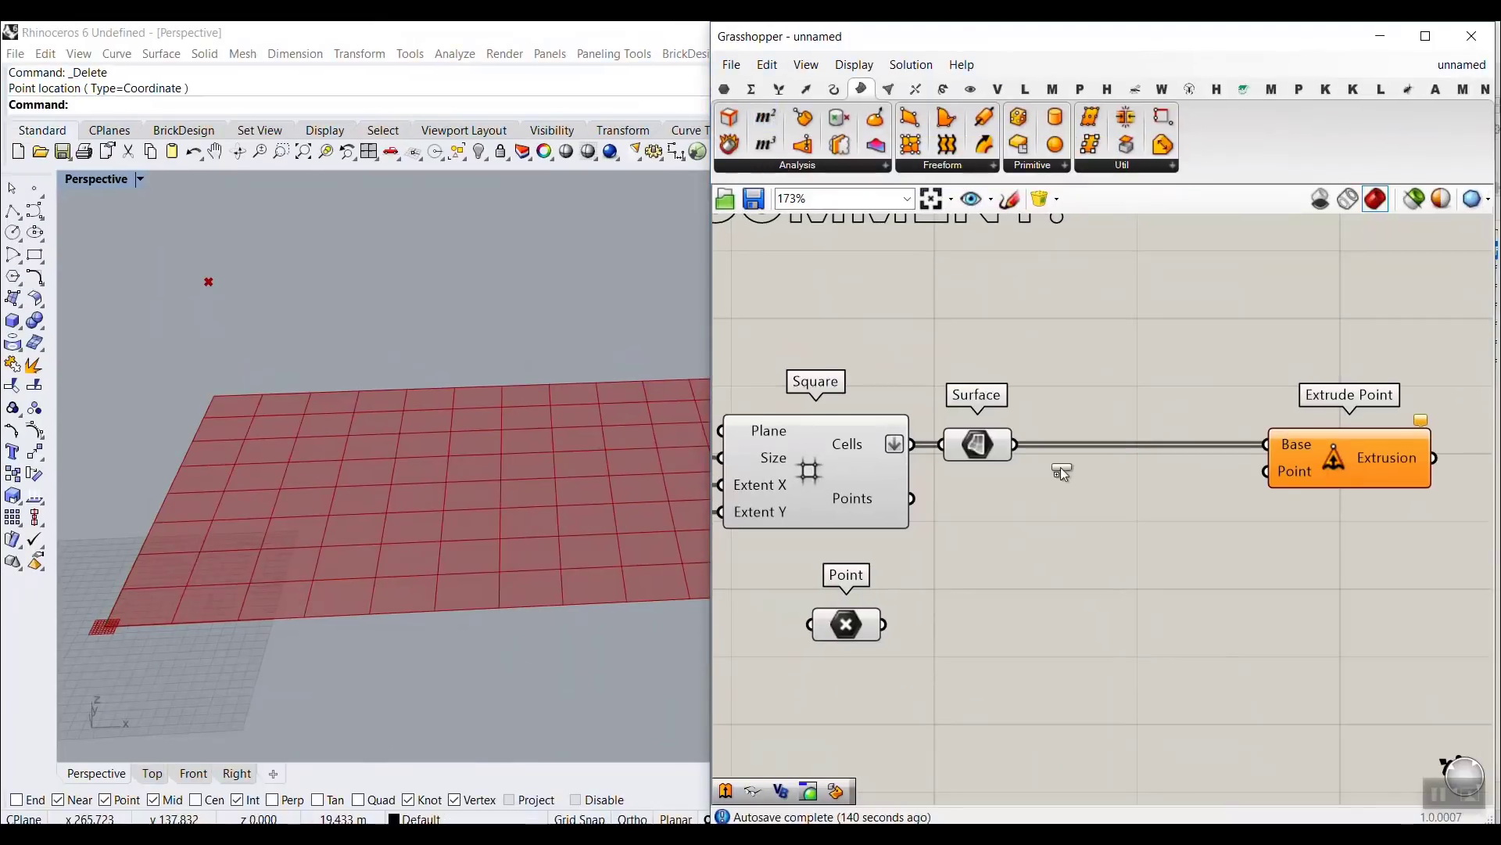
pyautogui.moveTo(1060, 467); pyautogui.dragTo(1080, 531)
pyautogui.moveTo(911, 443); pyautogui.dragTo(983, 531)
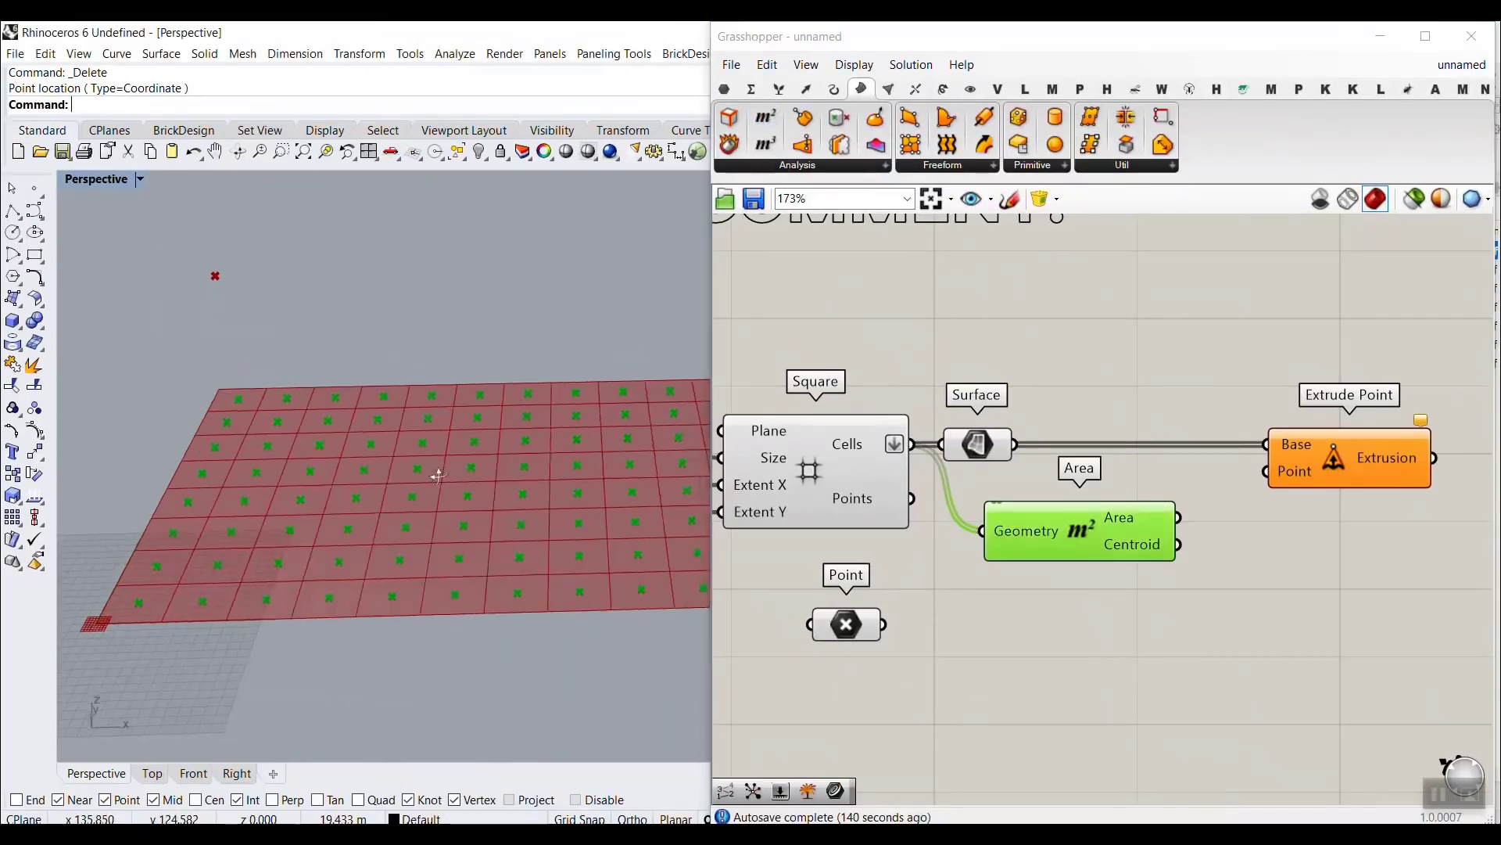
# Add a Move component after Area and connect the Centroid output to its Geometry input.
pyautogui.moveTo(438, 475); pyautogui.dragTo(337, 421, button='right')
pyautogui.moveTo(1273, 538); pyautogui.dragTo(1080, 527, button='right')
pyautogui.moveTo(1175, 449); pyautogui.dragTo(1323, 438)
pyautogui.doubleClick(1148, 508)
pyautogui.write('mv')
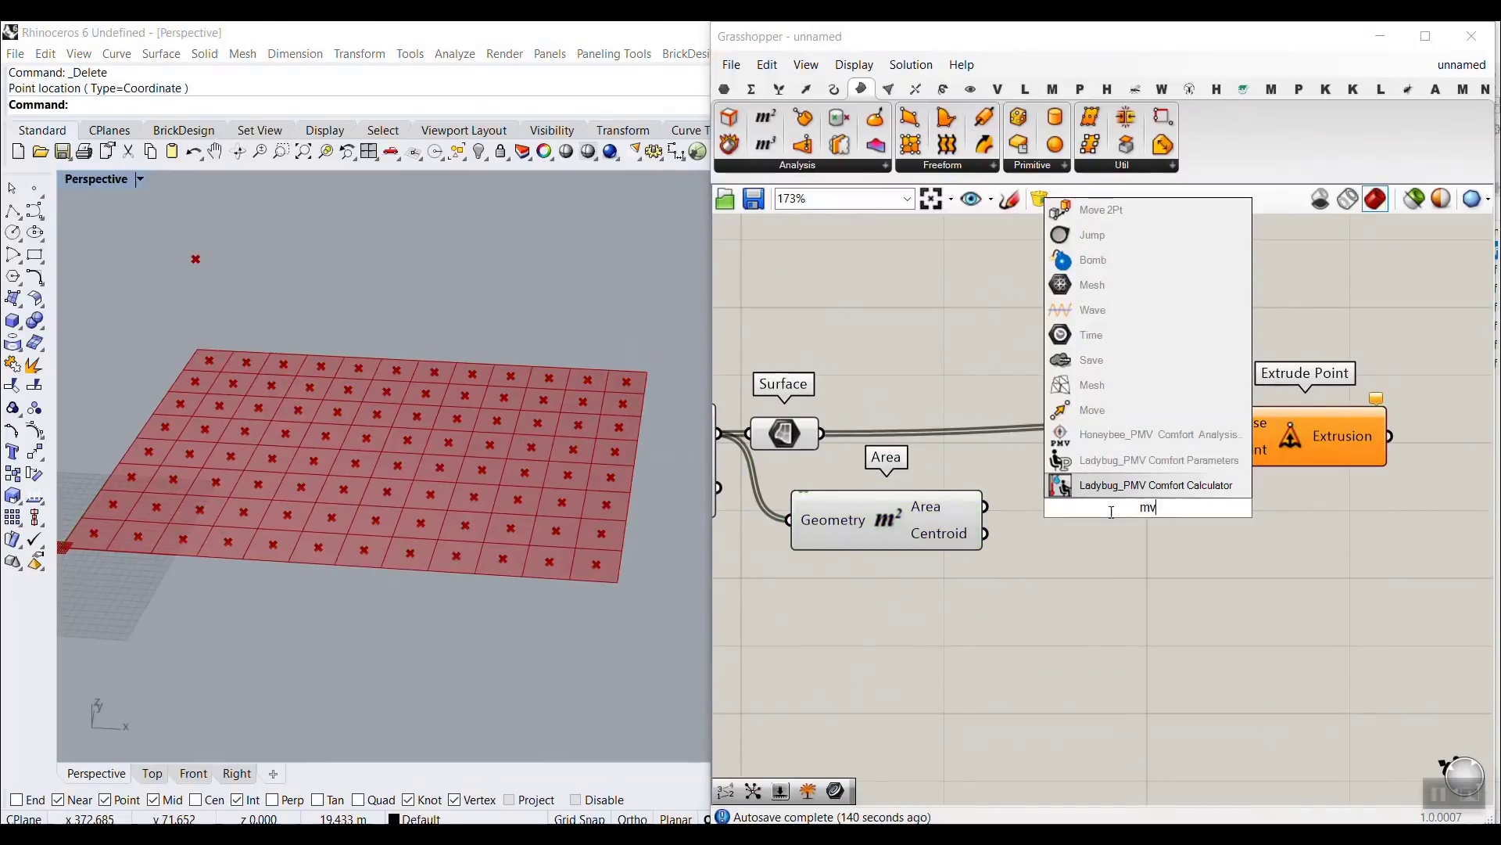
pyautogui.click(1111, 410)
pyautogui.moveTo(1097, 513); pyautogui.dragTo(1060, 550)
pyautogui.moveTo(1110, 561)
pyautogui.mouseDown()
pyautogui.moveTo(1127, 561)
pyautogui.moveTo(1097, 577)
pyautogui.mouseUp()
# Add a Unit Z vector component and connect its Unit vector output to the Move component's Motion input.
pyautogui.doubleClick(935, 598)
pyautogui.write('z')
pyautogui.click(900, 577)
pyautogui.moveTo(900, 665); pyautogui.dragTo(1052, 600, button='right')
# Shift the Point parameter downwards, then create a 12.5 number slider and connect it to Unit Z's Factor input.
pyautogui.moveTo(805, 547); pyautogui.dragTo(888, 668)
pyautogui.click(841, 554)
pyautogui.doubleClick(841, 552)
pyautogui.write('12')
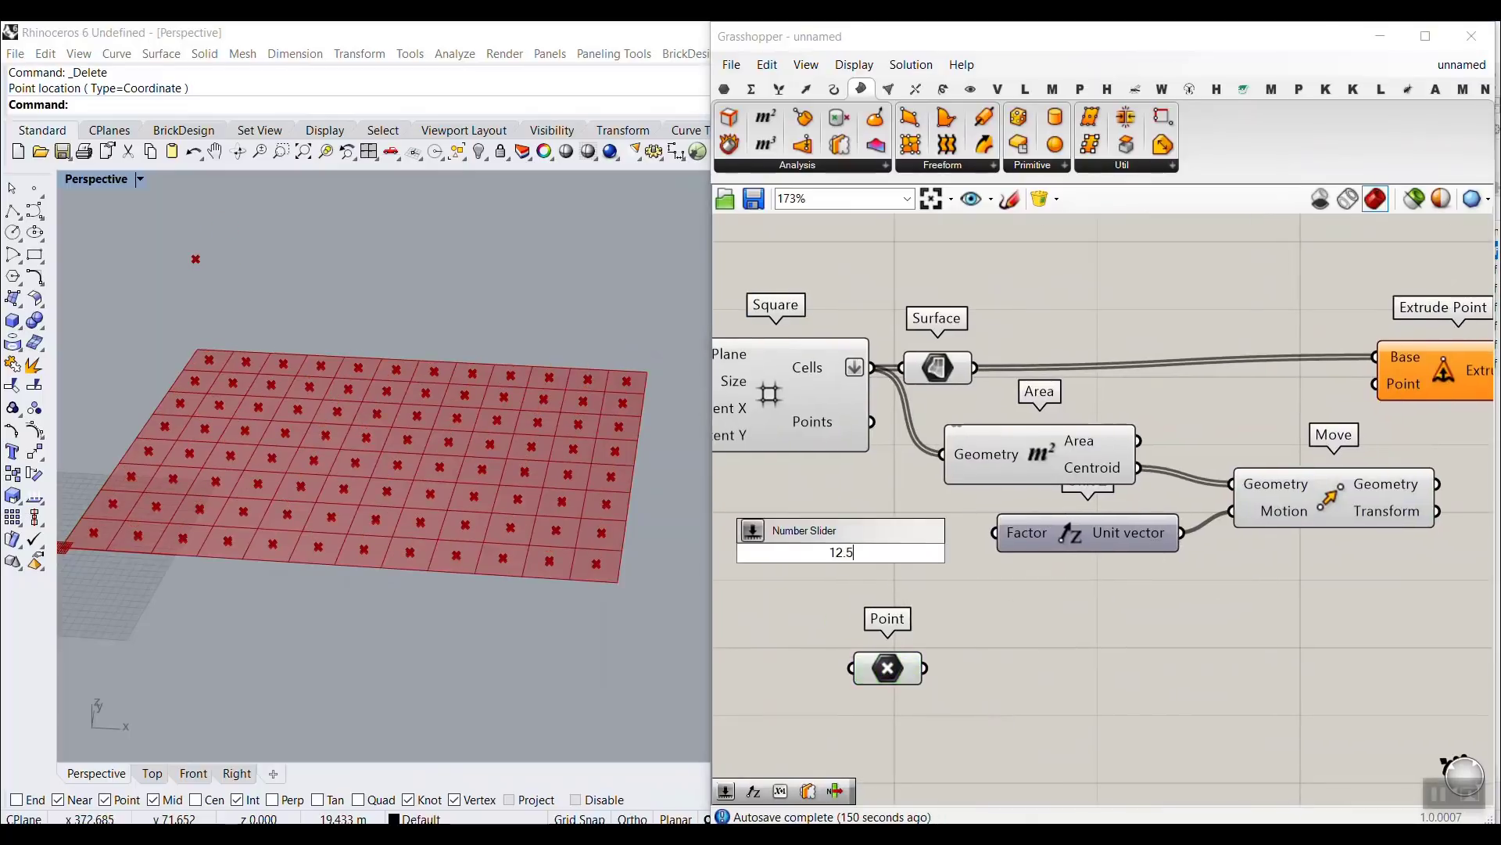
pyautogui.write('.5')
pyautogui.press('Return')
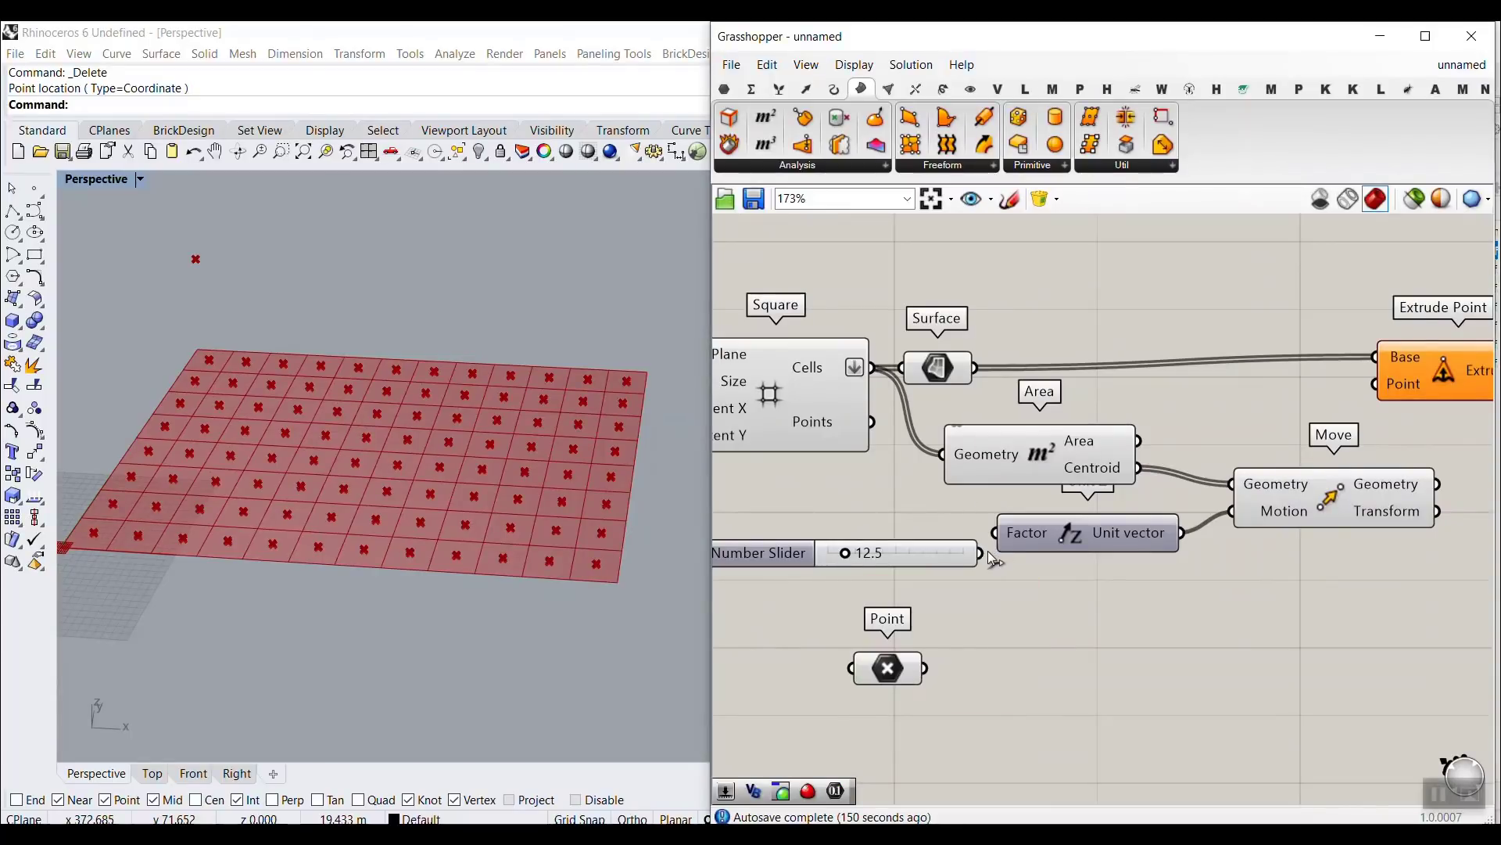
pyautogui.moveTo(981, 553); pyautogui.dragTo(994, 533)
# Turn off the Area component's preview and set the Factor slider to 19.5.
pyautogui.moveTo(848, 556); pyautogui.dragTo(855, 557)
pyautogui.rightClick(1053, 459)
pyautogui.click(1087, 474)
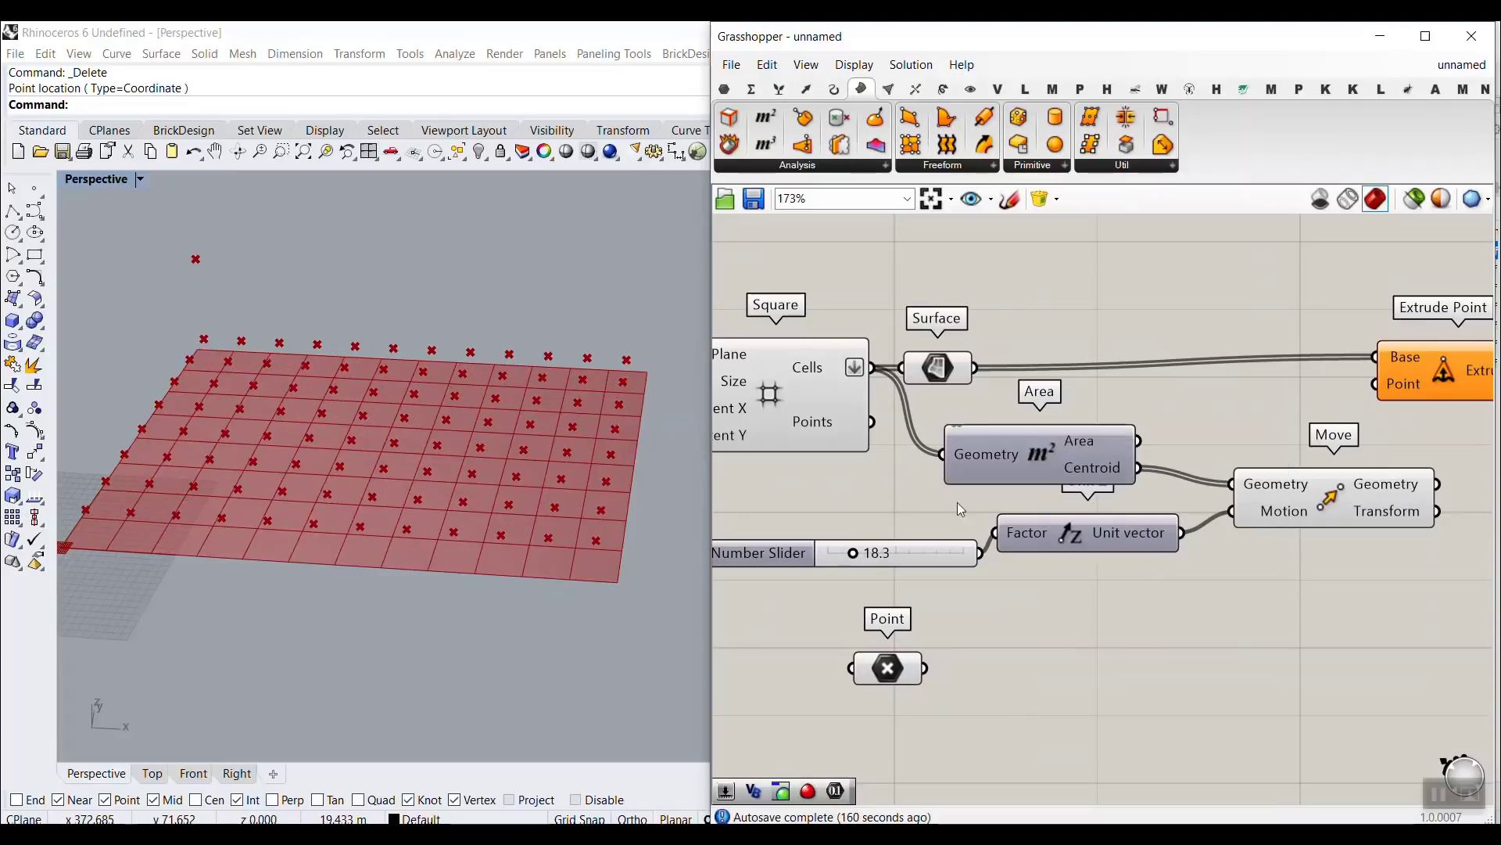
pyautogui.moveTo(356, 532); pyautogui.dragTo(521, 450, button='right')
pyautogui.moveTo(856, 558); pyautogui.dragTo(855, 560)
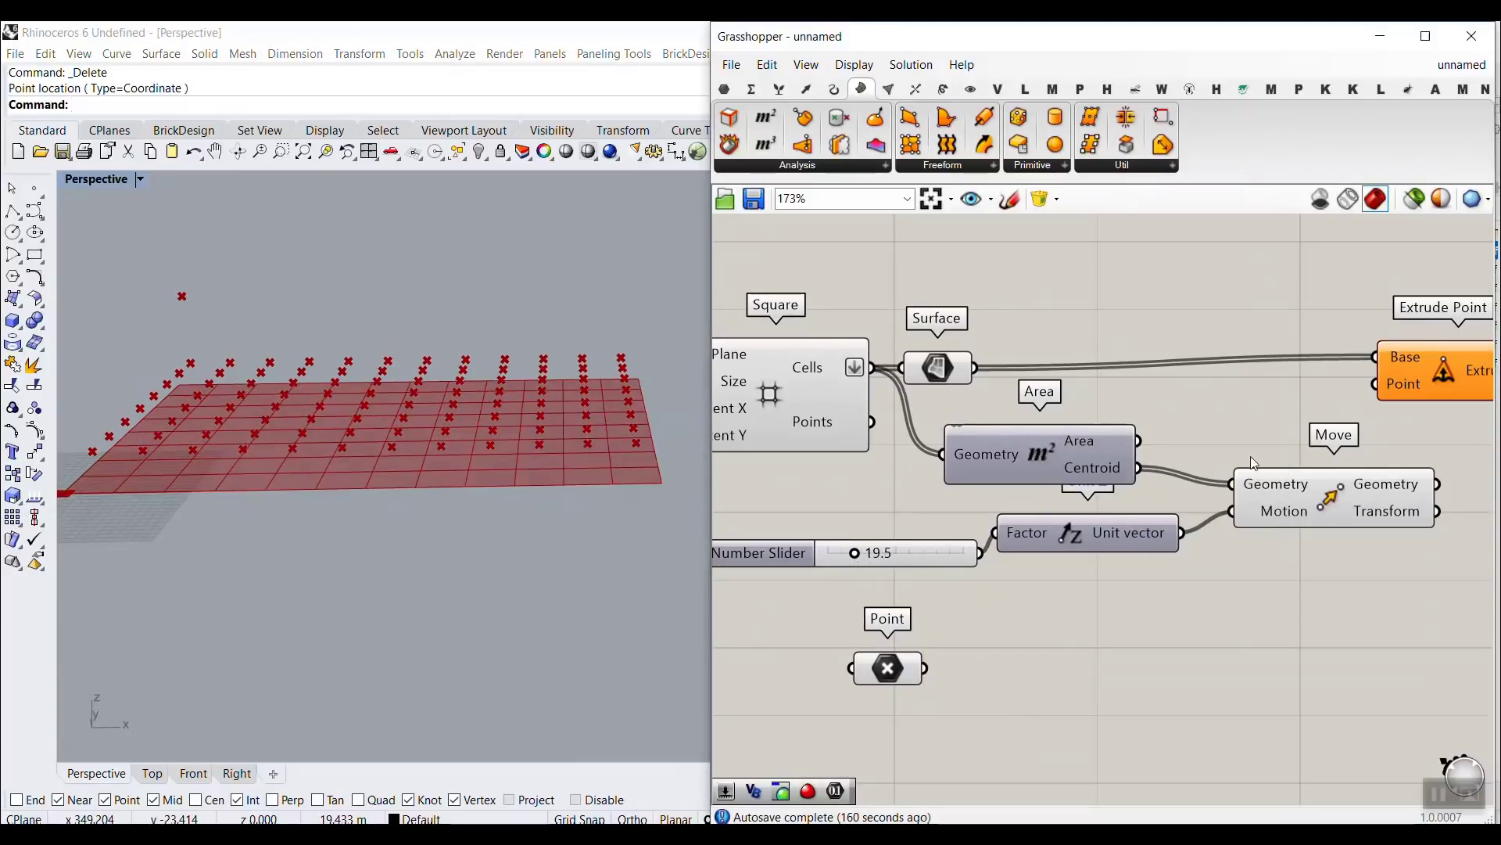
# Connect the Move component's Geometry output to the Extrude Point's Point input and examine the pyramids in the viewport.
pyautogui.moveTo(1250, 457); pyautogui.dragTo(985, 494, button='right')
pyautogui.moveTo(1175, 510); pyautogui.dragTo(1116, 432)
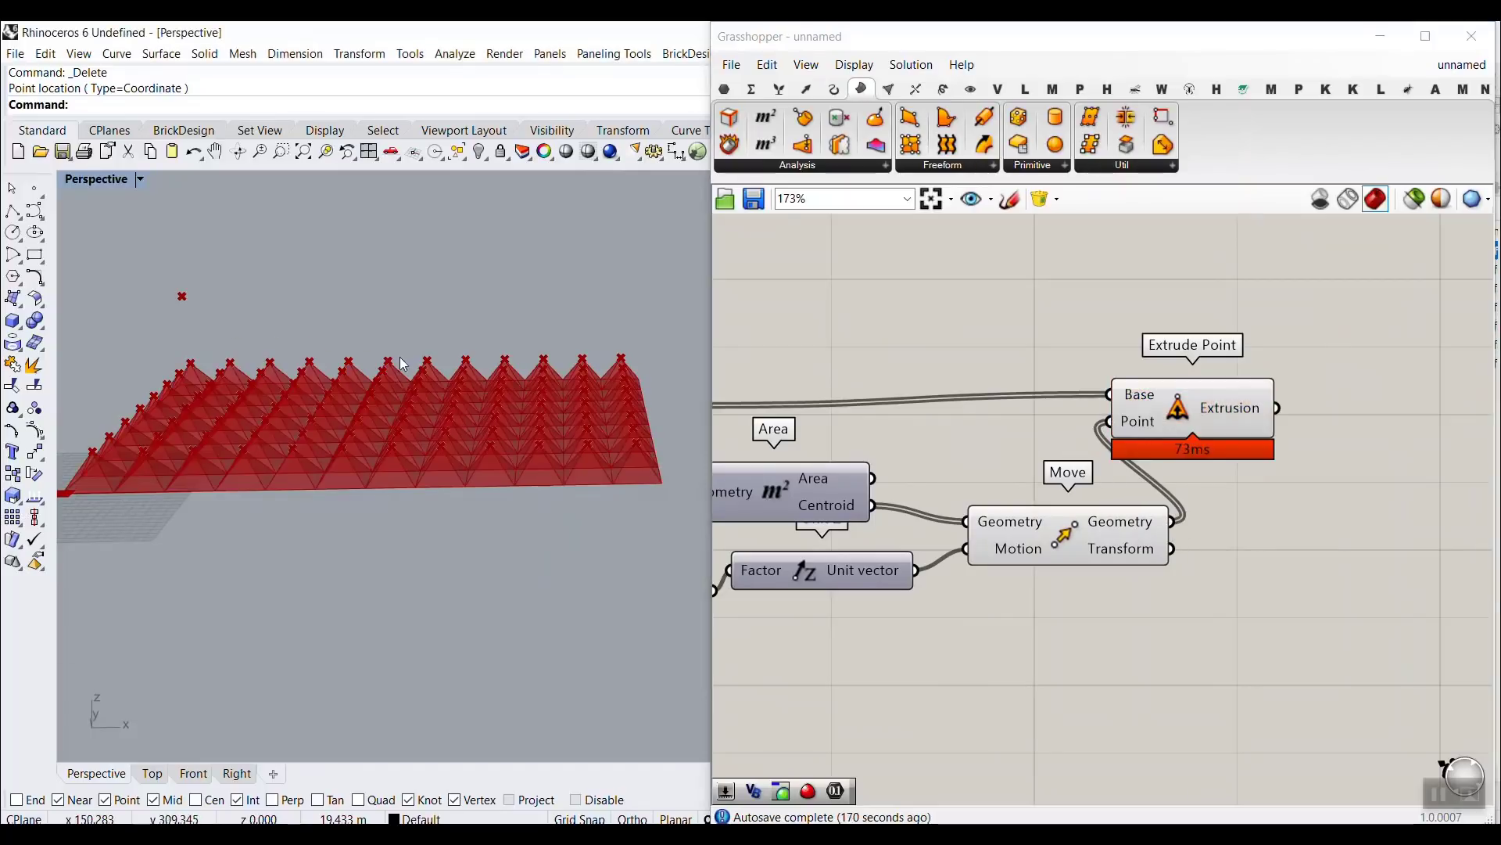
pyautogui.moveTo(400, 357); pyautogui.dragTo(355, 509, button='right')
pyautogui.scroll(3, 181, 537)
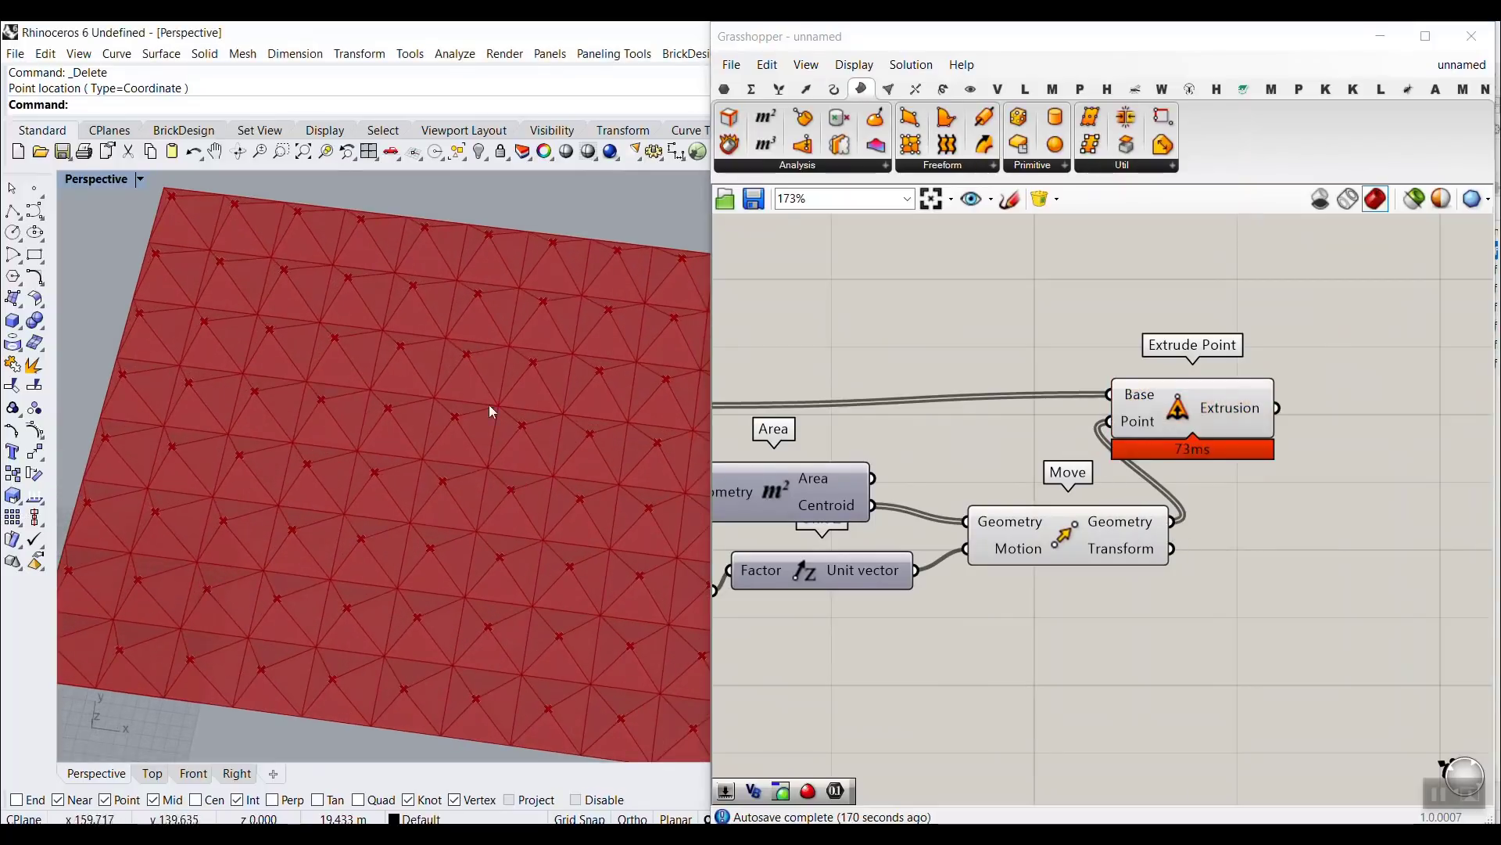
pyautogui.moveTo(1077, 549); pyautogui.dragTo(1069, 549)
pyautogui.scroll(-5, 393, 456)
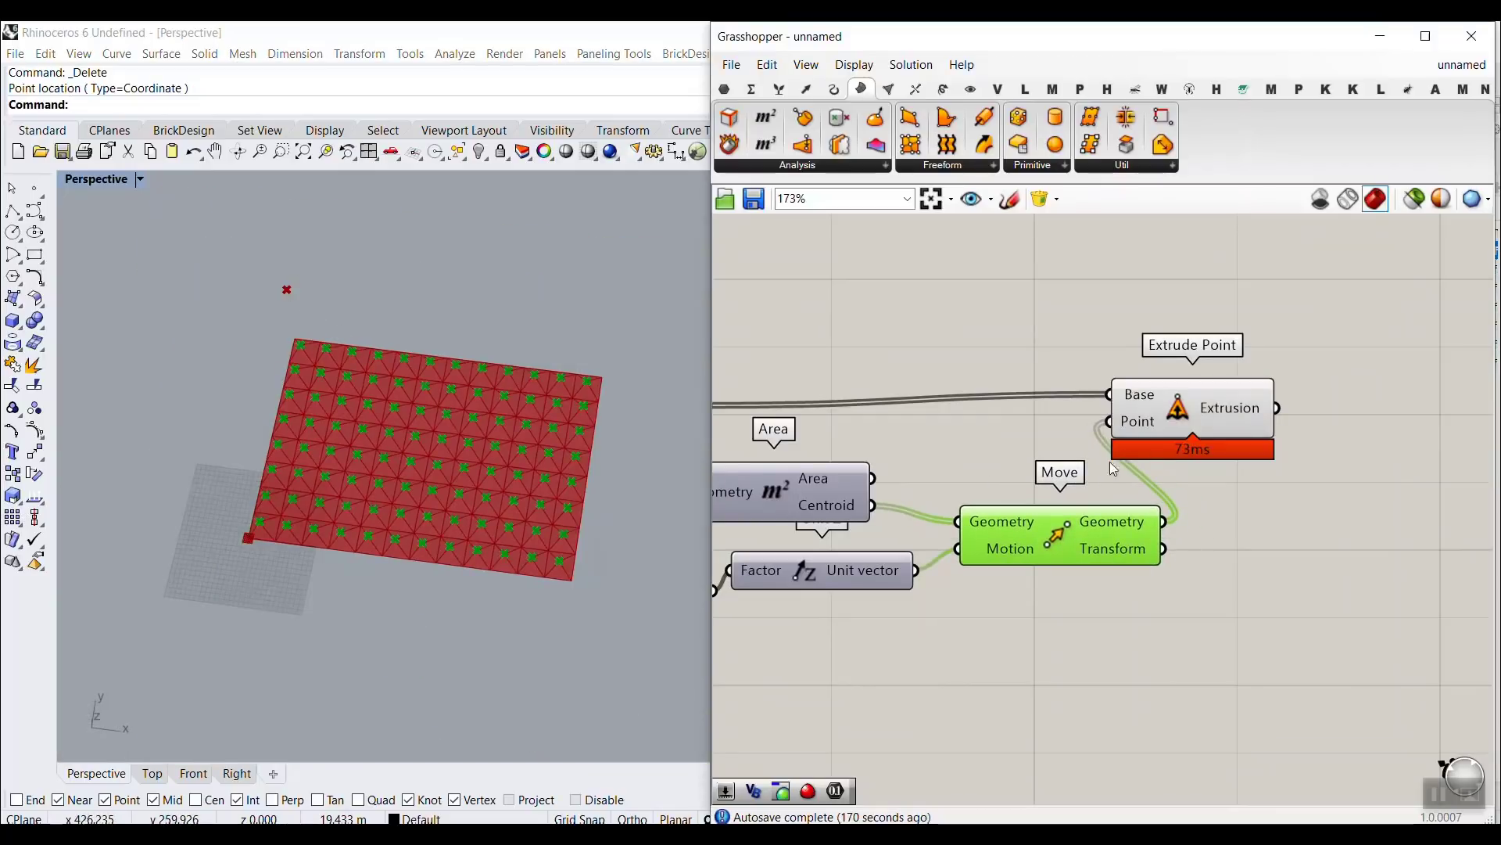
# Disconnect the Move component's Geometry from Extrude Point and shift Extrude Point further away from Move.
pyautogui.keyDown('ctrl'); pyautogui.moveTo(1165, 522); pyautogui.dragTo(1315, 422); pyautogui.keyUp('ctrl')
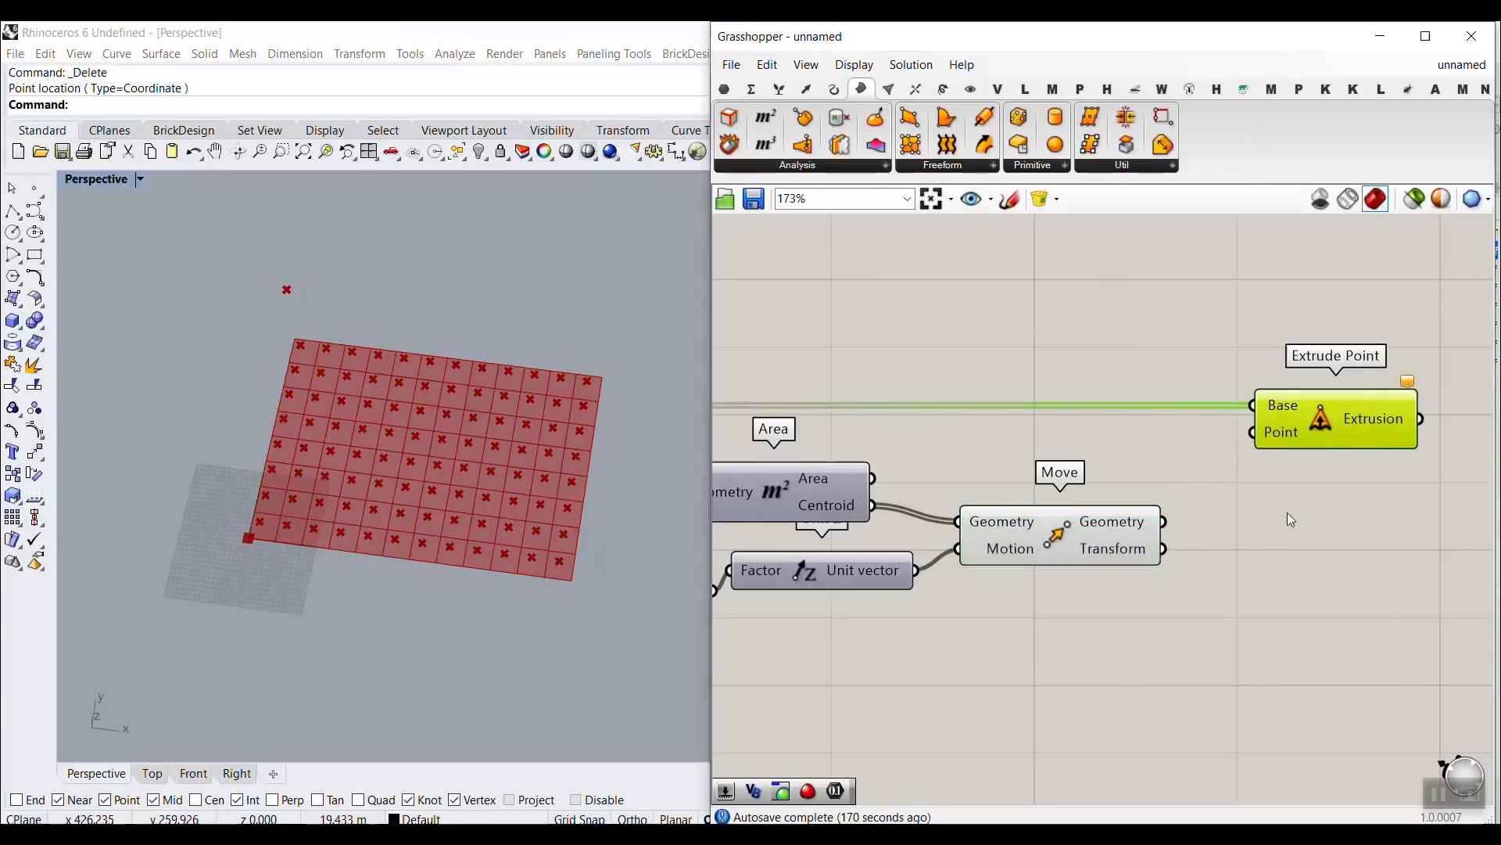
pyautogui.click(1287, 513)
# Reposition the Point parameter below the Move component and place a Vector 2Pt component beside it.
pyautogui.moveTo(1178, 587); pyautogui.dragTo(1213, 529, button='right')
pyautogui.scroll(-3, 1318, 472)
pyautogui.moveTo(917, 580); pyautogui.dragTo(1141, 584)
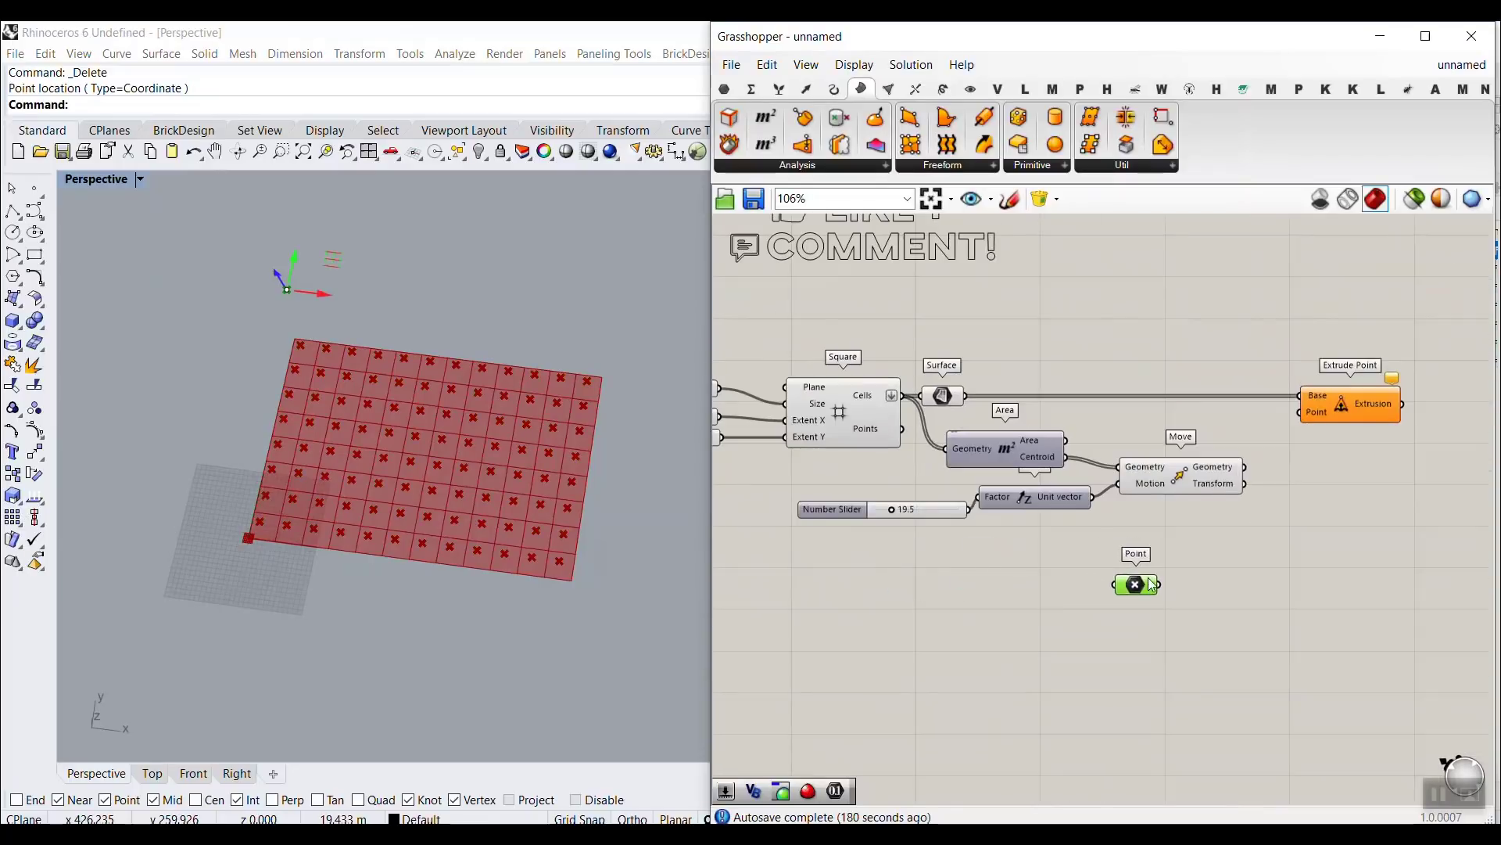
pyautogui.scroll(5, 1134, 544)
pyautogui.click(1046, 596)
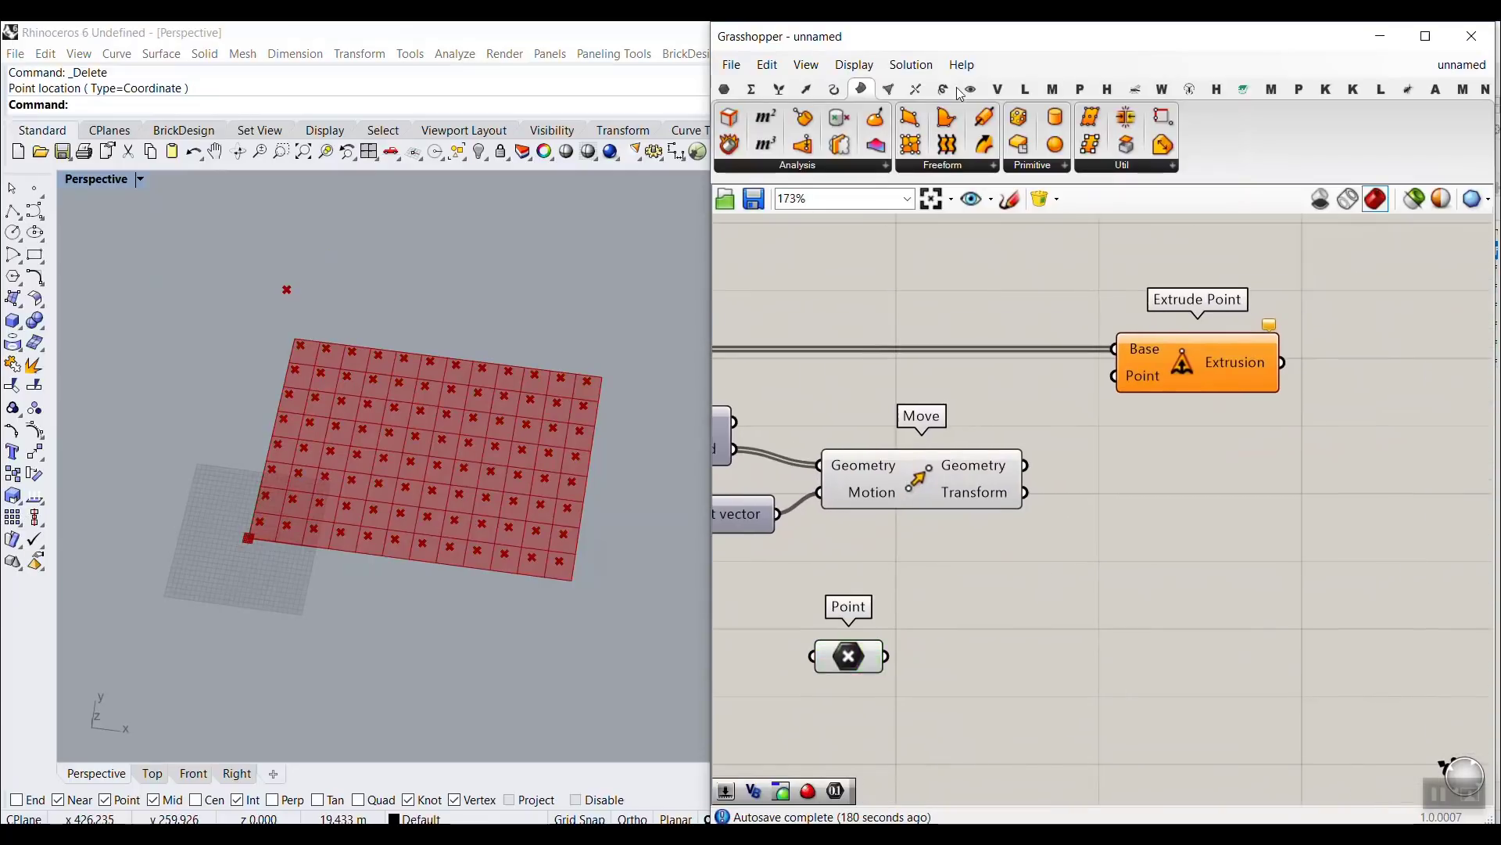
pyautogui.click(806, 91)
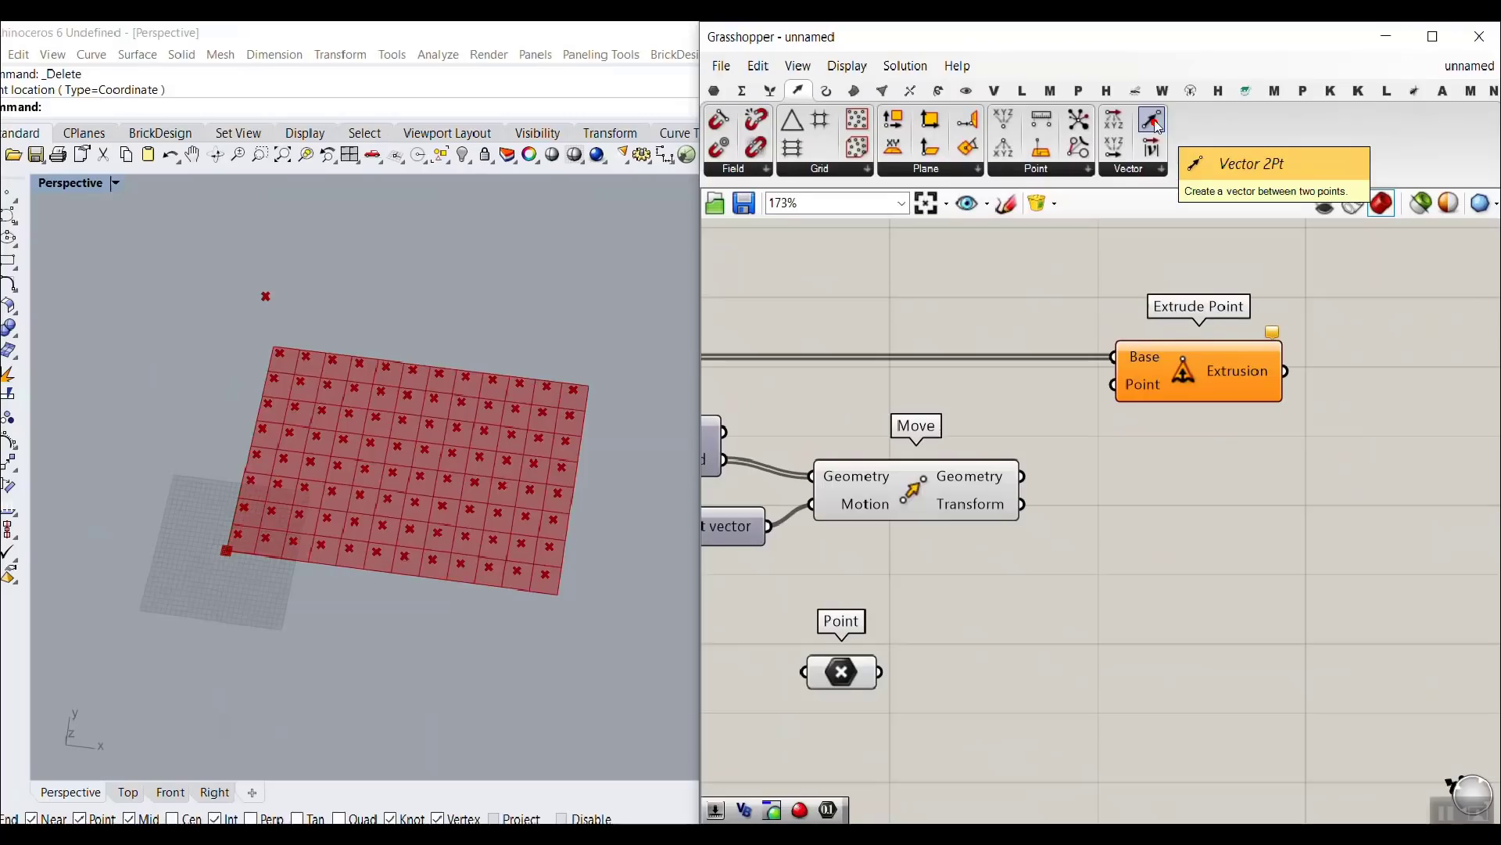
pyautogui.moveTo(1156, 124); pyautogui.dragTo(1154, 625)
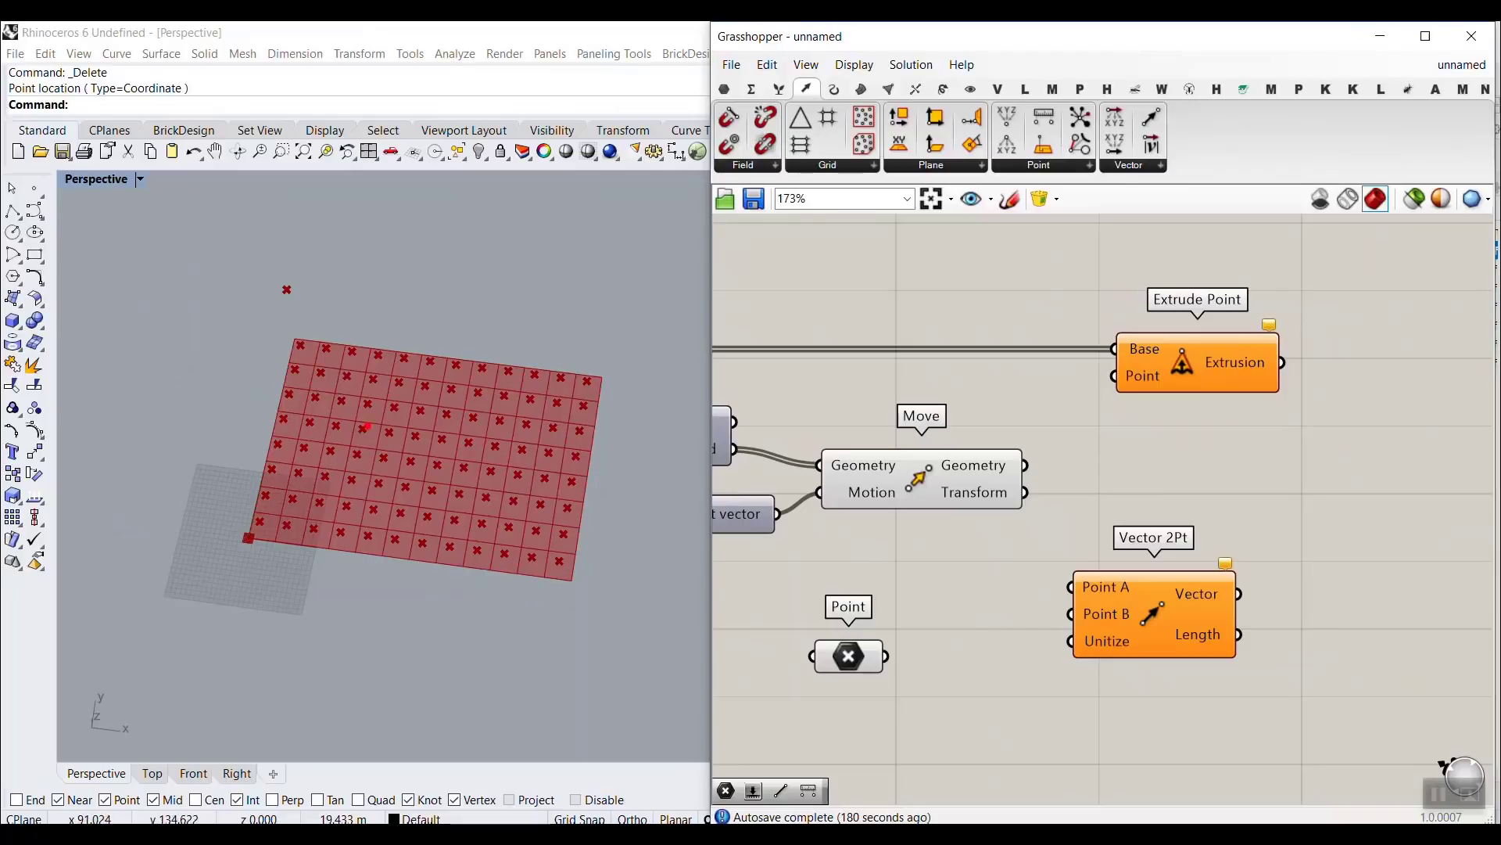
pyautogui.moveTo(367, 426); pyautogui.dragTo(303, 305)
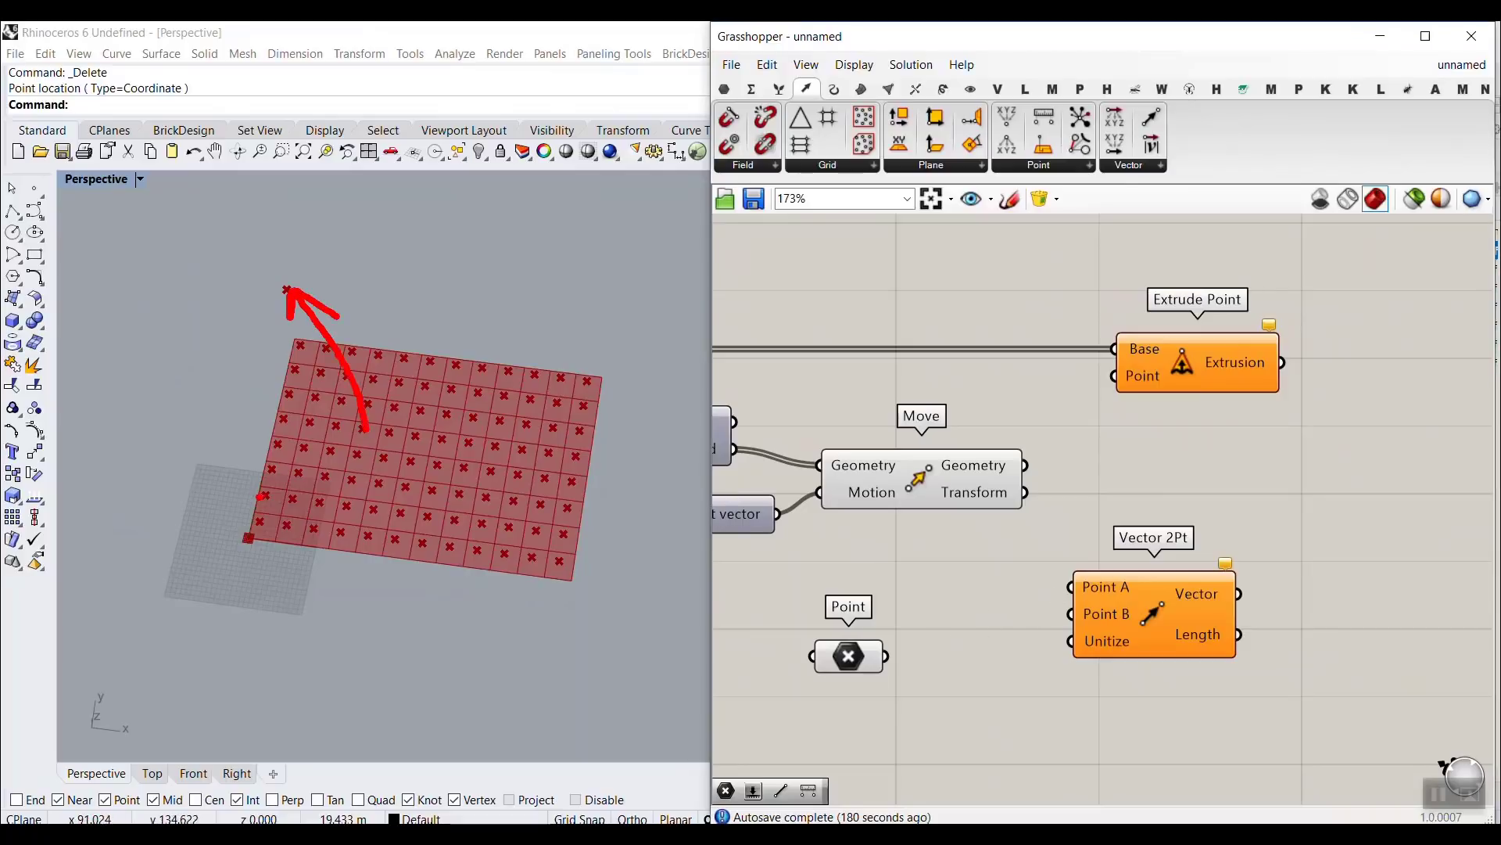
pyautogui.moveTo(262, 496)
pyautogui.mouseDown()
pyautogui.moveTo(268, 309)
pyautogui.moveTo(240, 332)
pyautogui.moveTo(299, 336)
pyautogui.mouseUp()
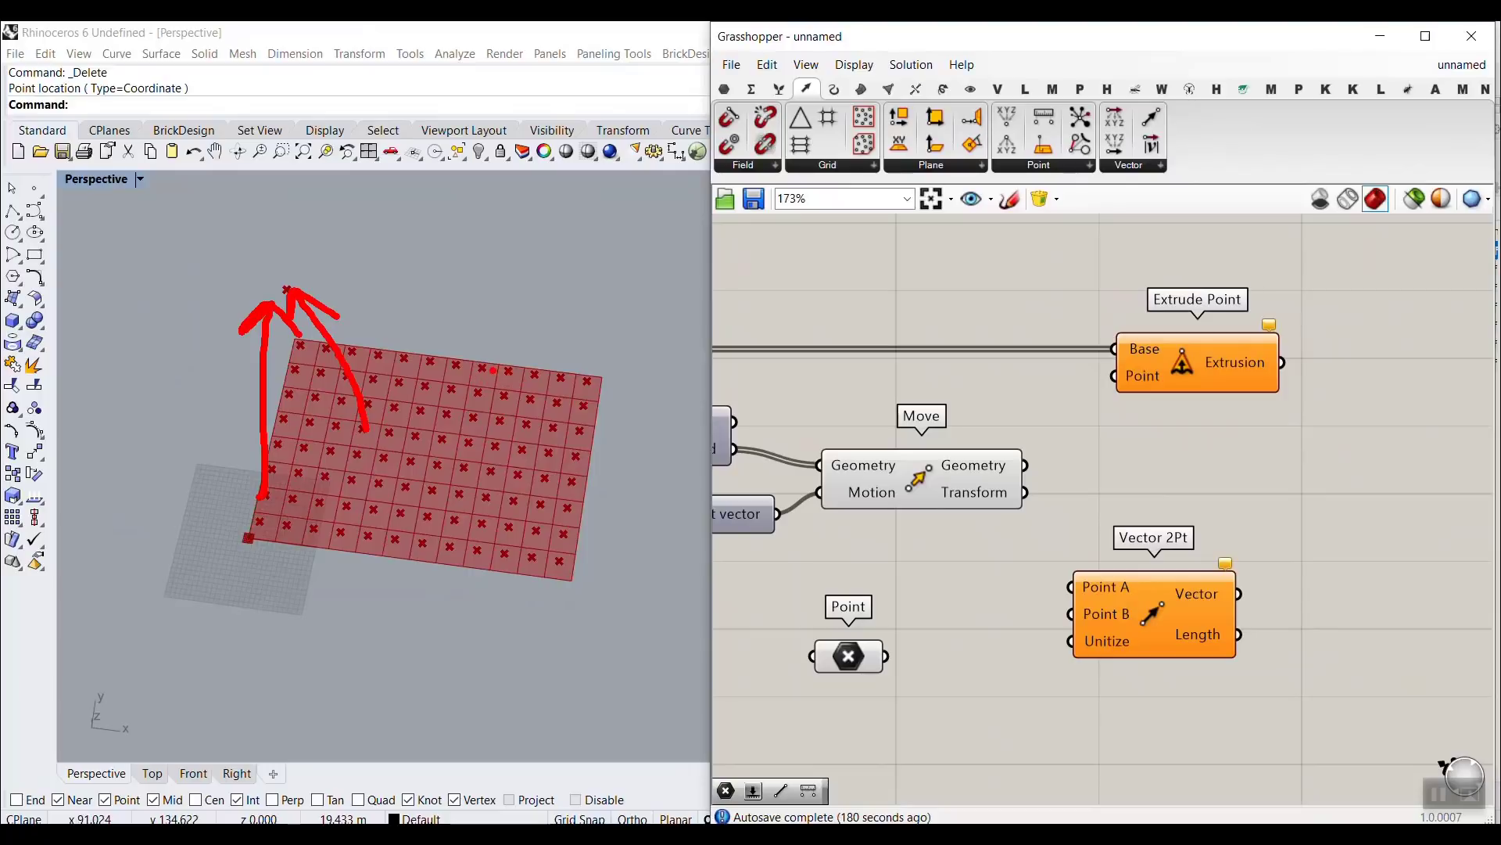
pyautogui.press('Escape')
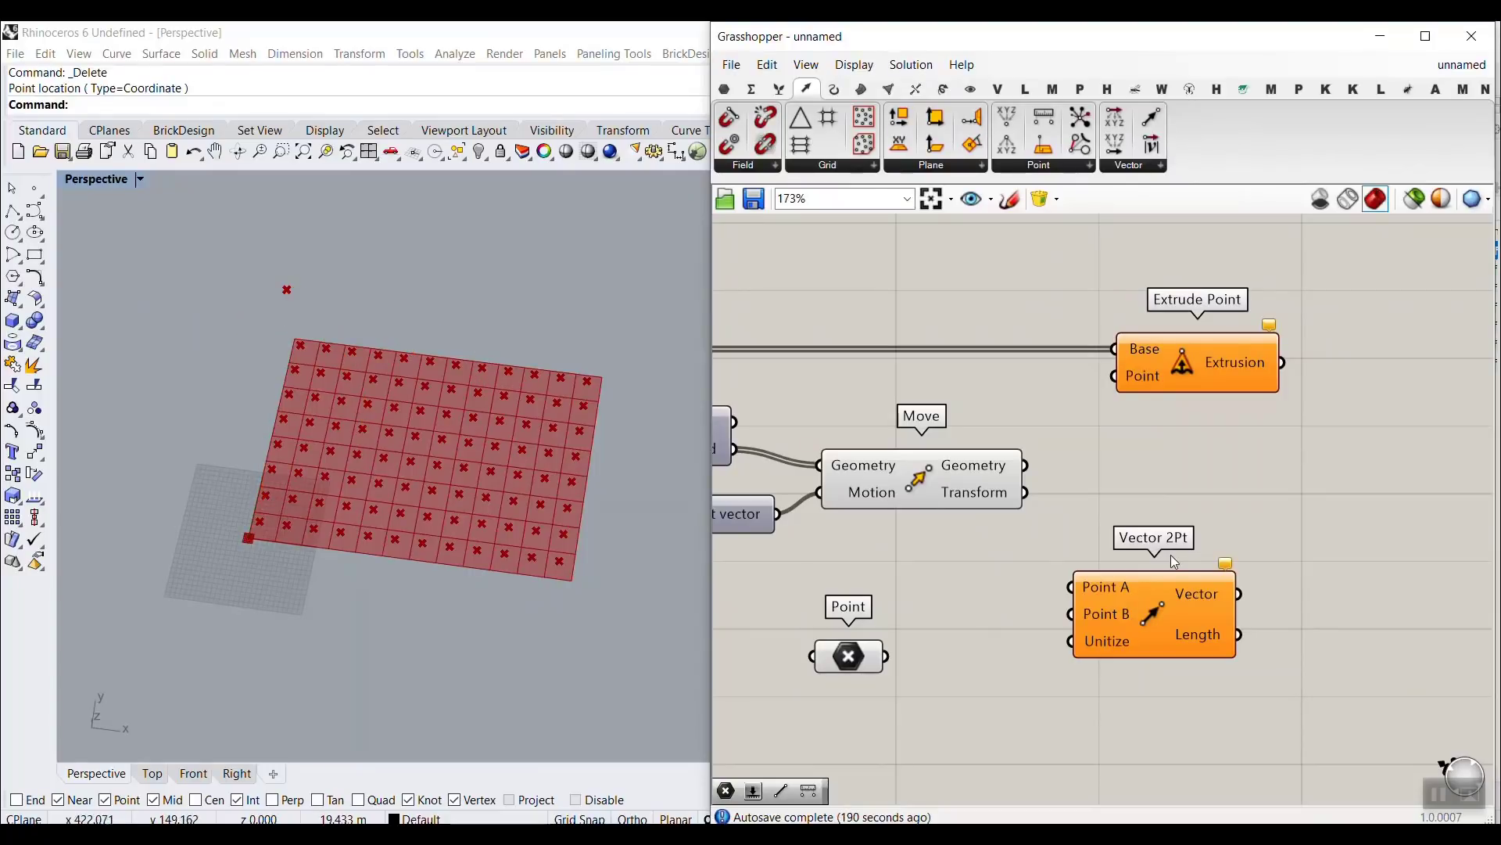
# Connect the Move component's Geometry output to Vector 2Pt's Point A and the Point parameter to Point B.
pyautogui.click(938, 500)
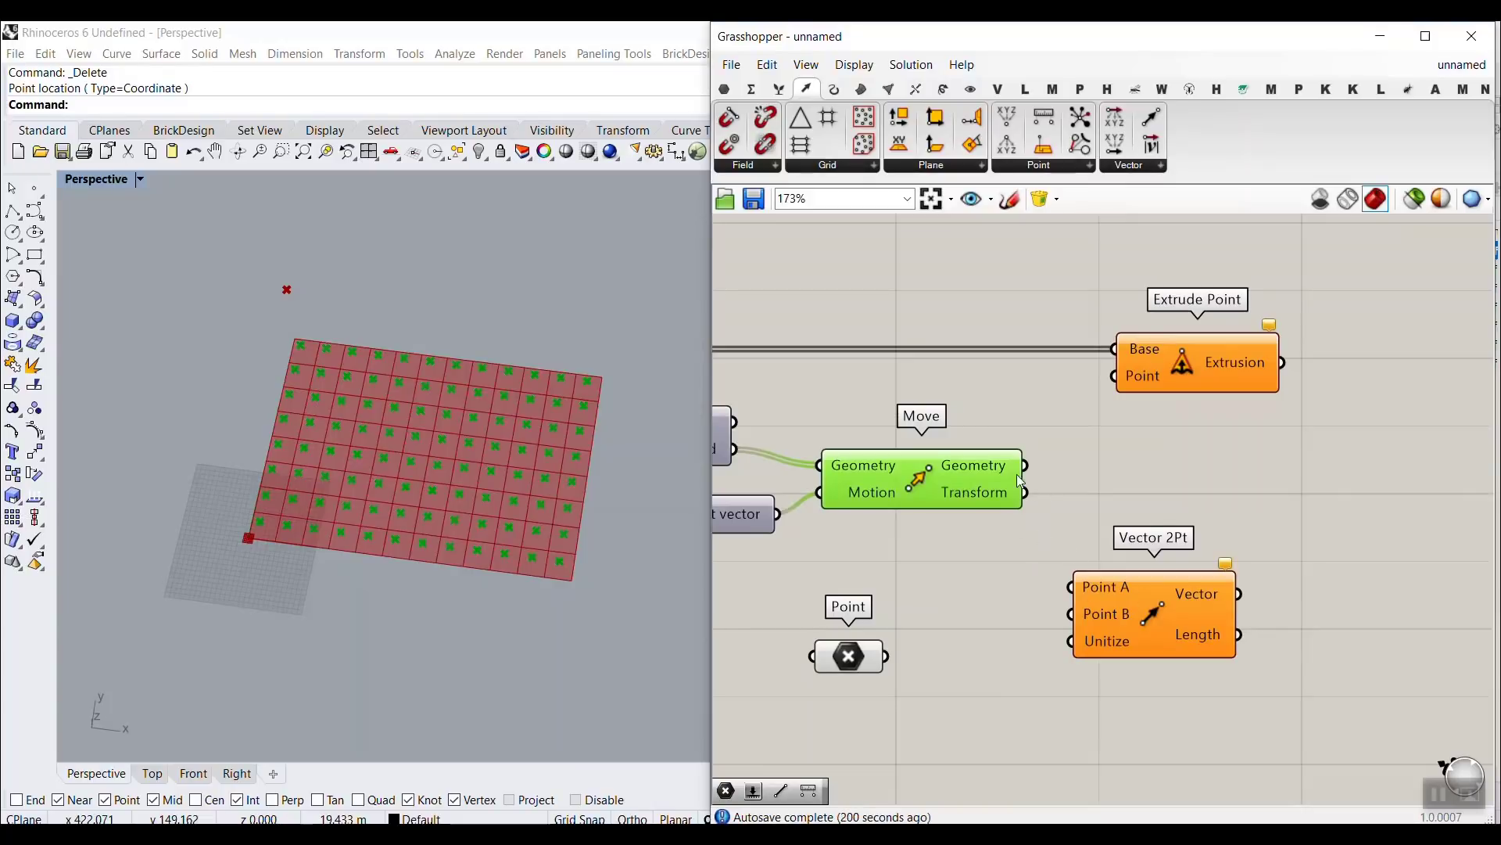
pyautogui.moveTo(1021, 470); pyautogui.dragTo(1082, 574)
pyautogui.moveTo(1126, 640); pyautogui.dragTo(1153, 590)
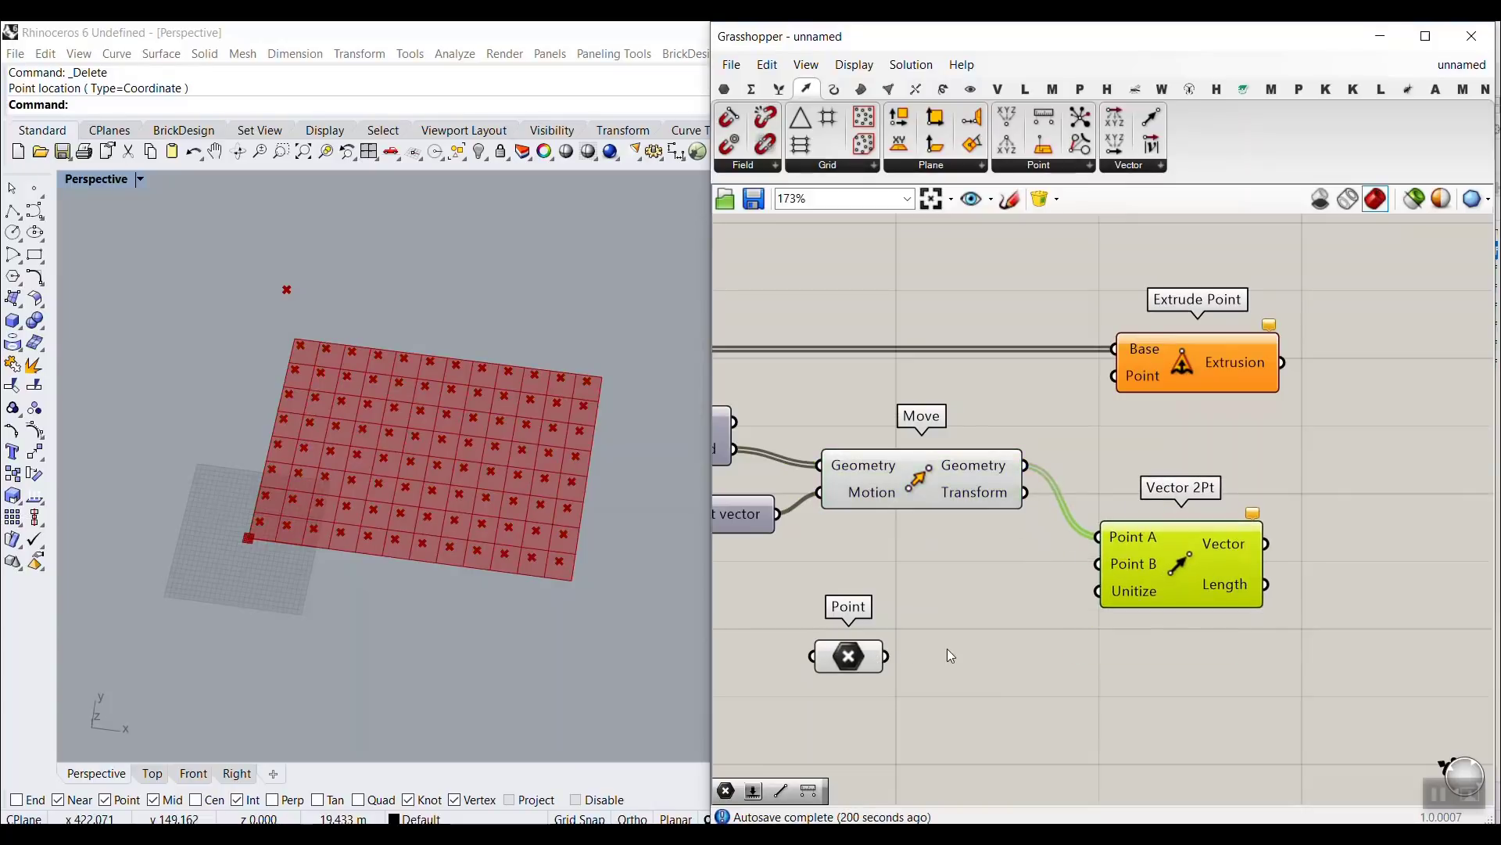
pyautogui.click(840, 649)
pyautogui.moveTo(886, 657); pyautogui.dragTo(1064, 592)
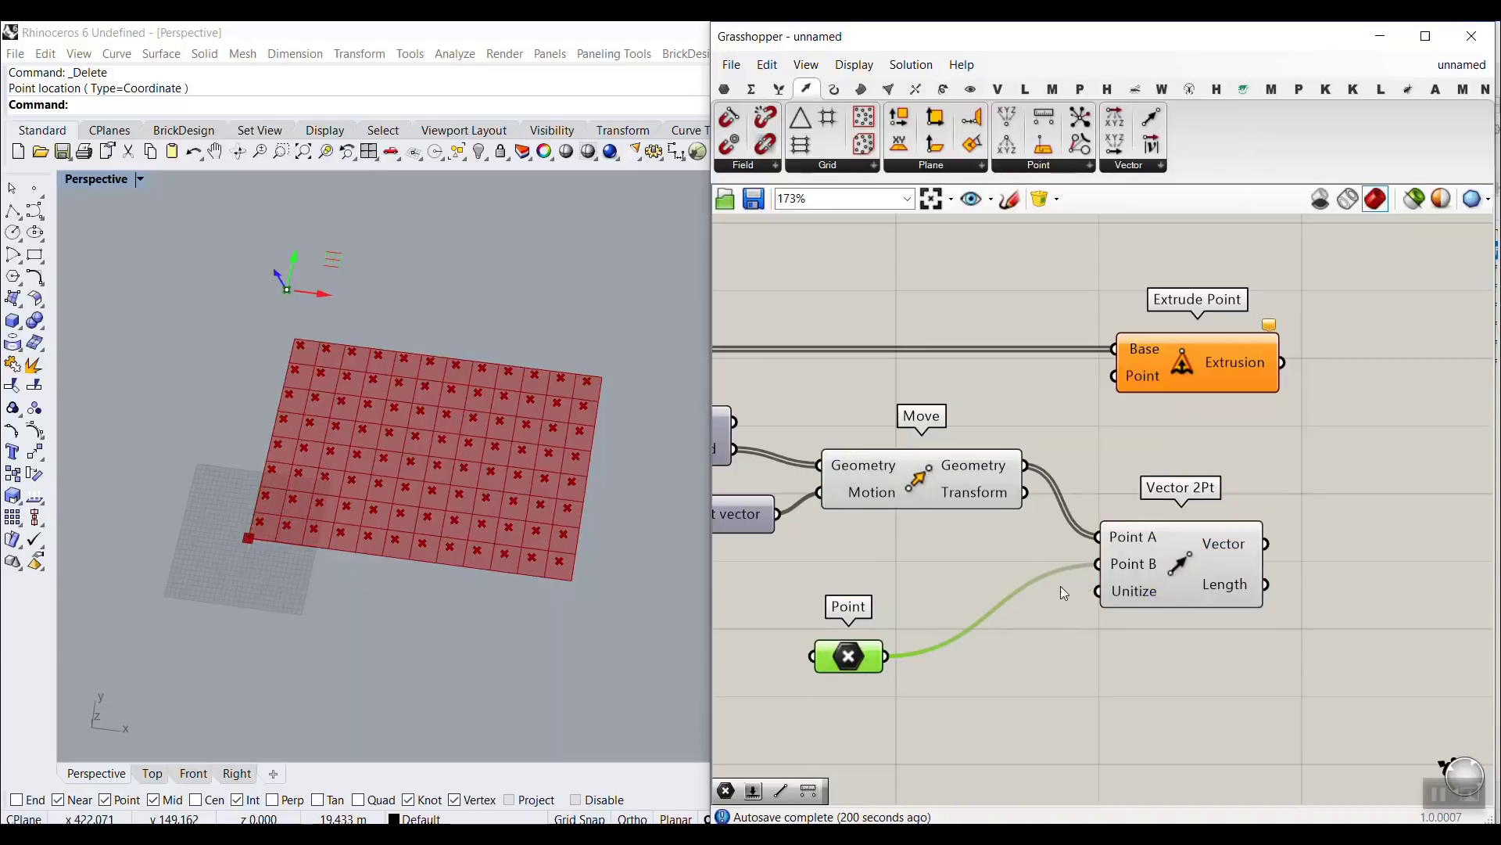
pyautogui.click(996, 318)
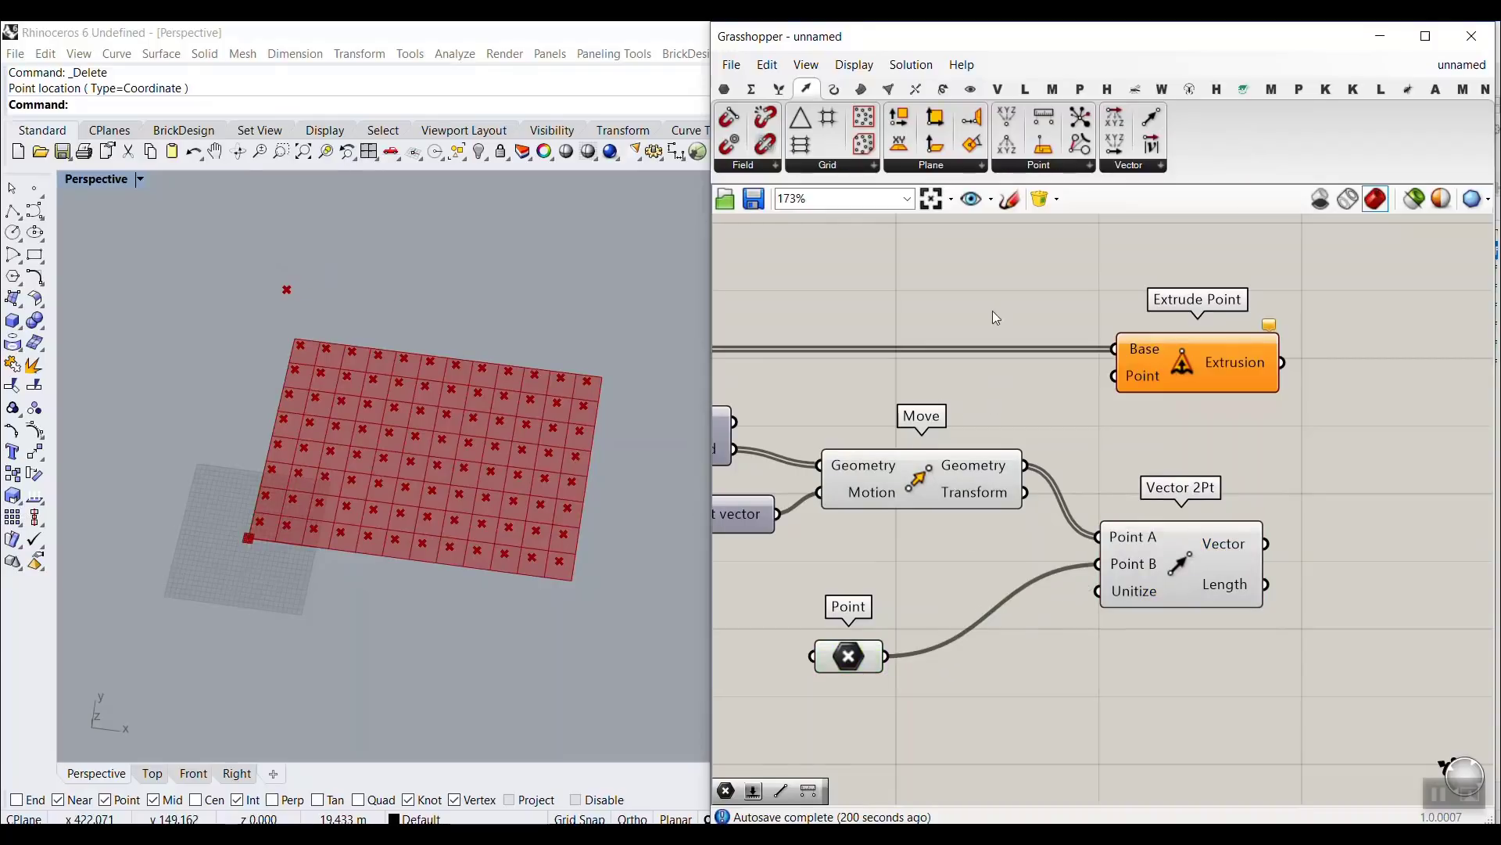
# Preview the vector directions with a temporary Line component from Move's Geometry to the Point parameter, and delete that Line.
pyautogui.click(833, 89)
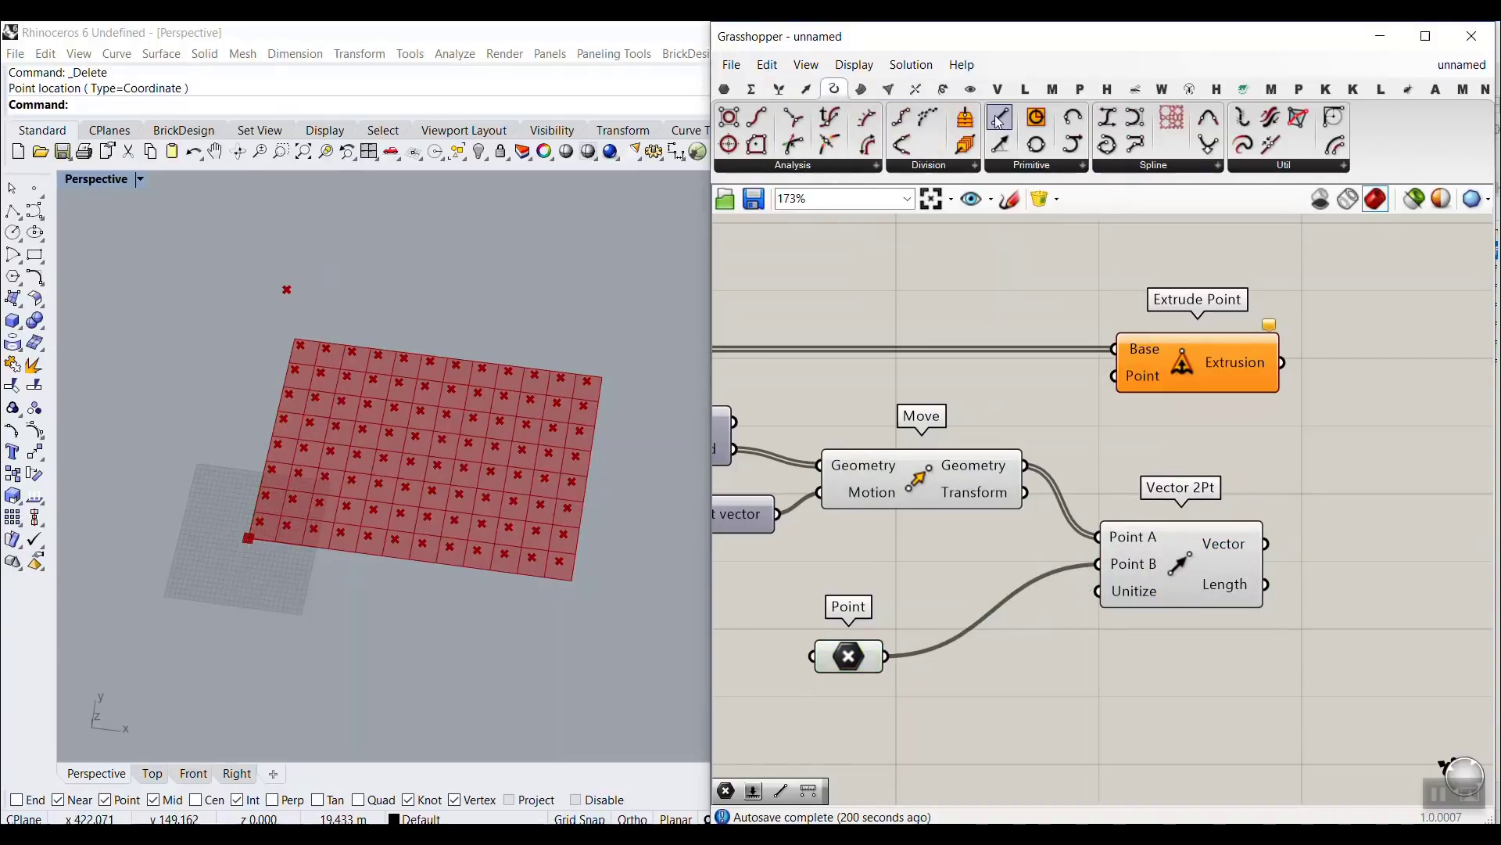
pyautogui.moveTo(1000, 121); pyautogui.dragTo(1208, 672)
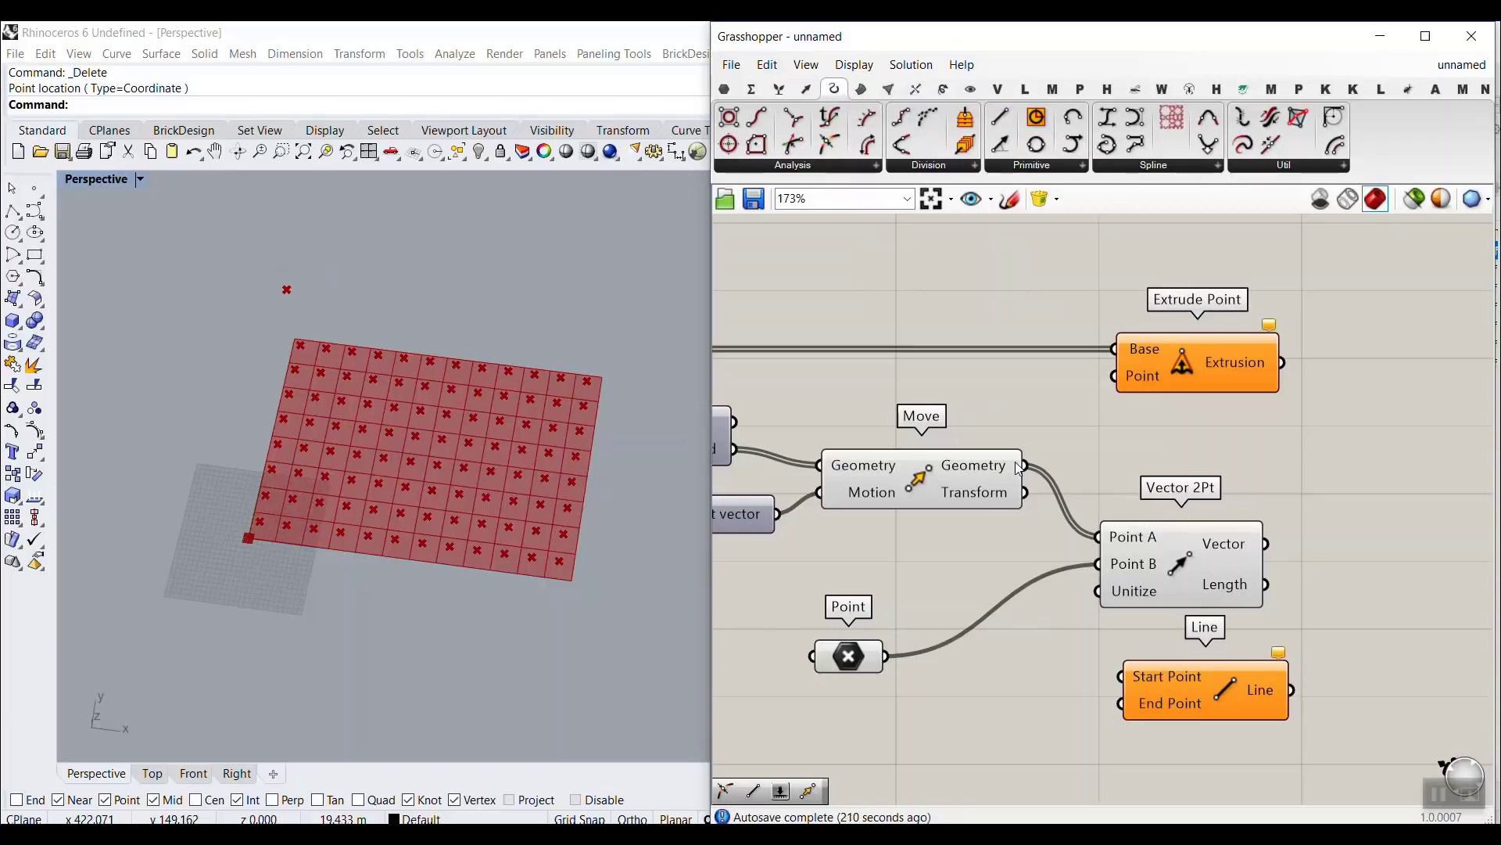
pyautogui.moveTo(1026, 465); pyautogui.dragTo(1121, 676)
pyautogui.moveTo(886, 656); pyautogui.dragTo(1122, 702)
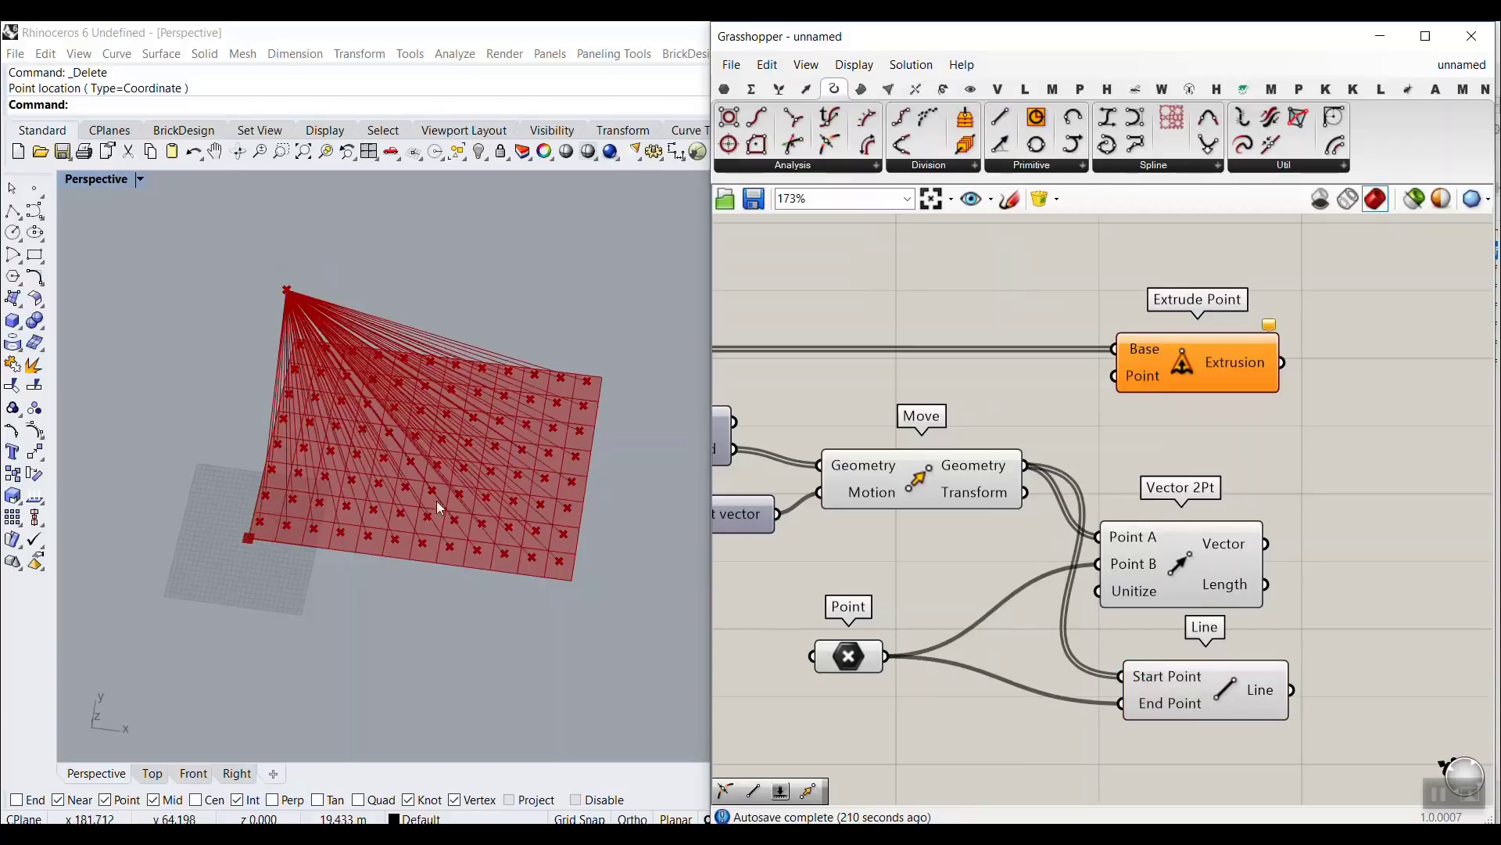
pyautogui.click(1224, 688)
pyautogui.press('Delete')
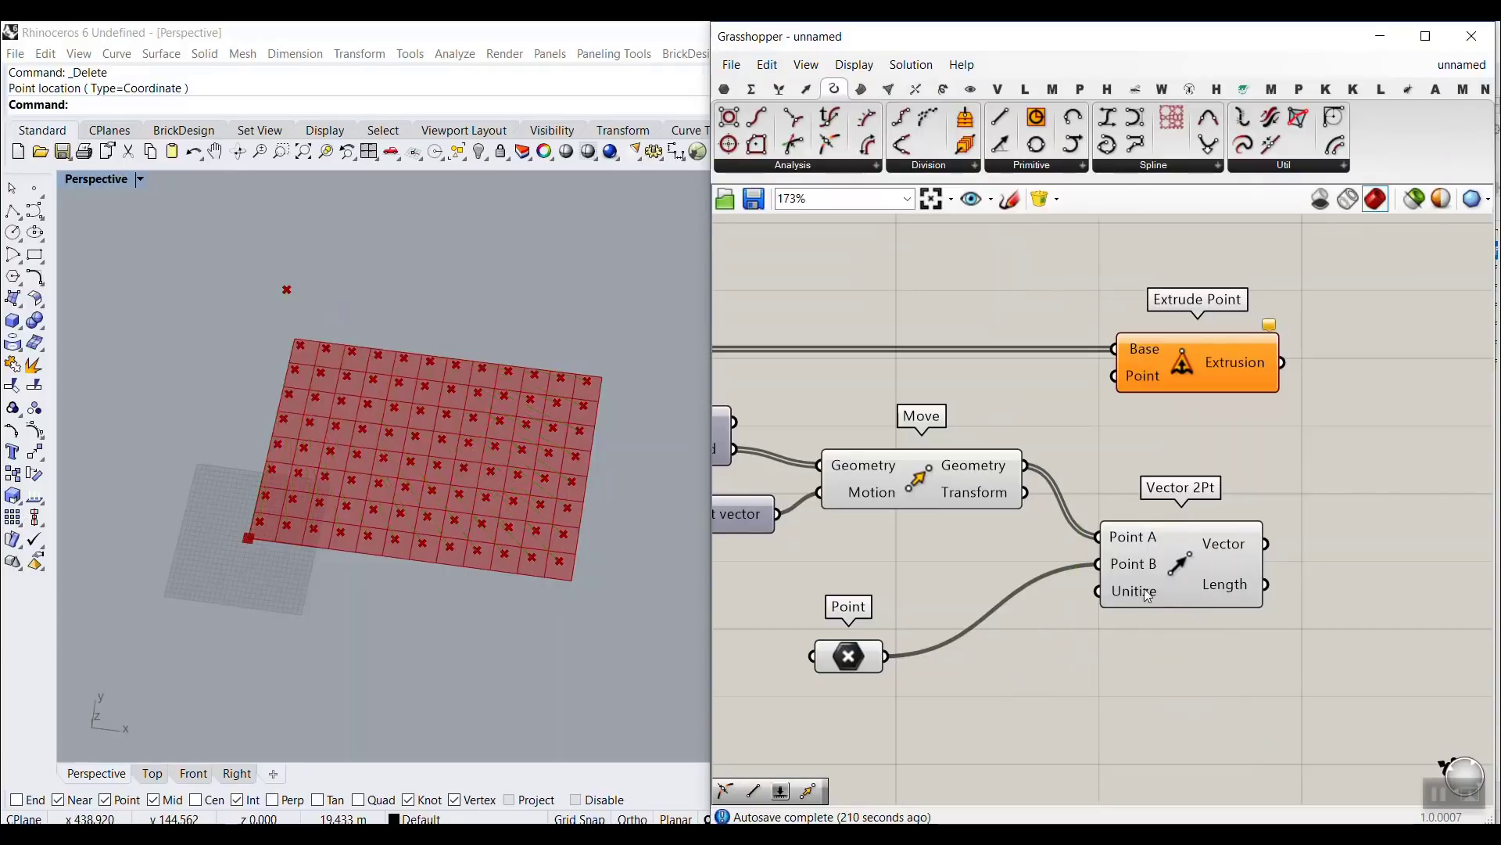
# Set the Vector 2Pt component's Unitize input to True.
pyautogui.scroll(2, 1141, 606)
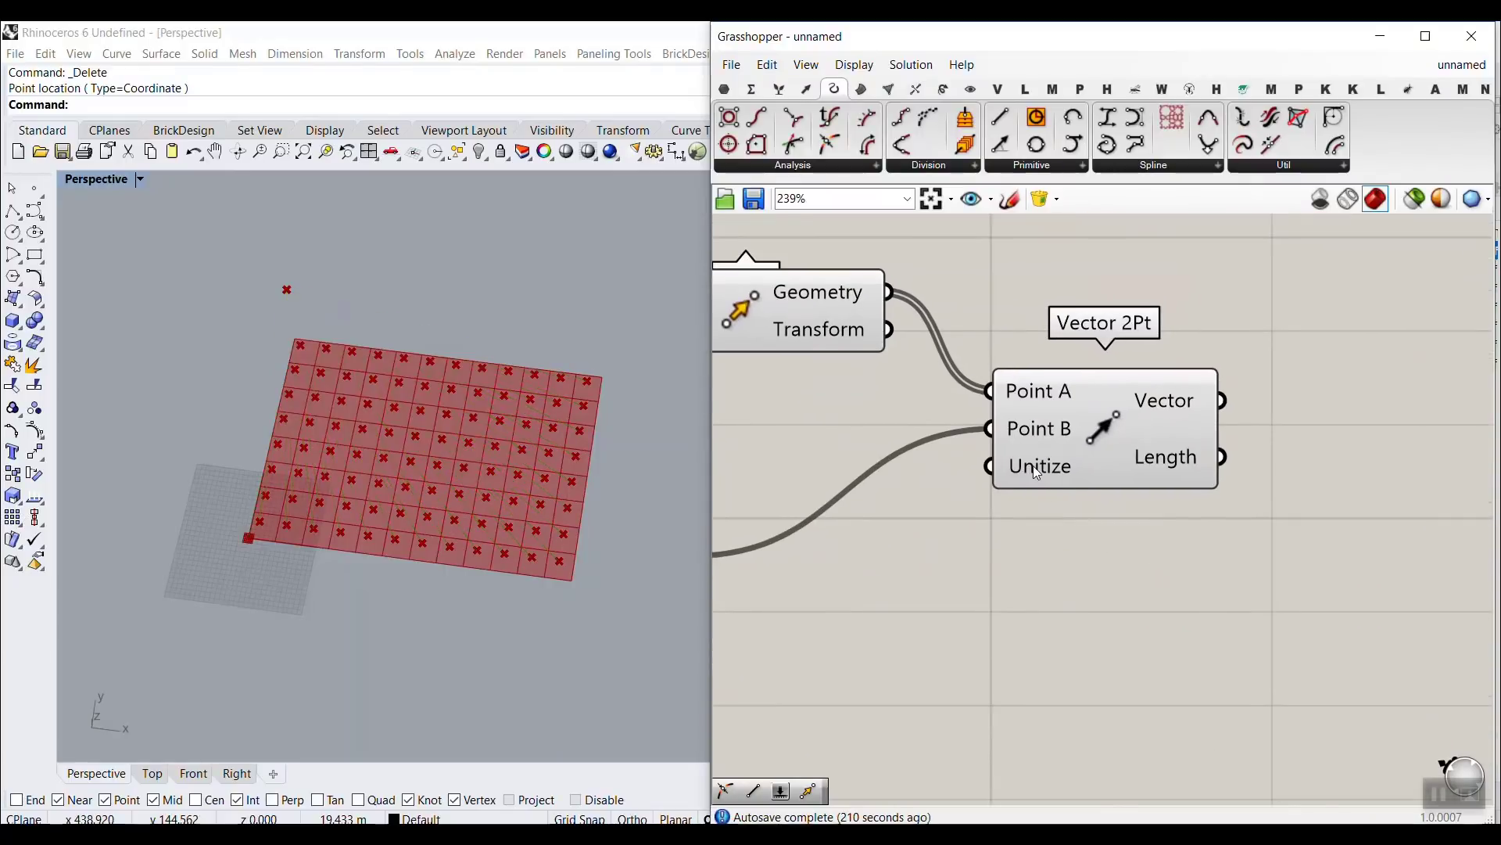
pyautogui.rightClick(1033, 467)
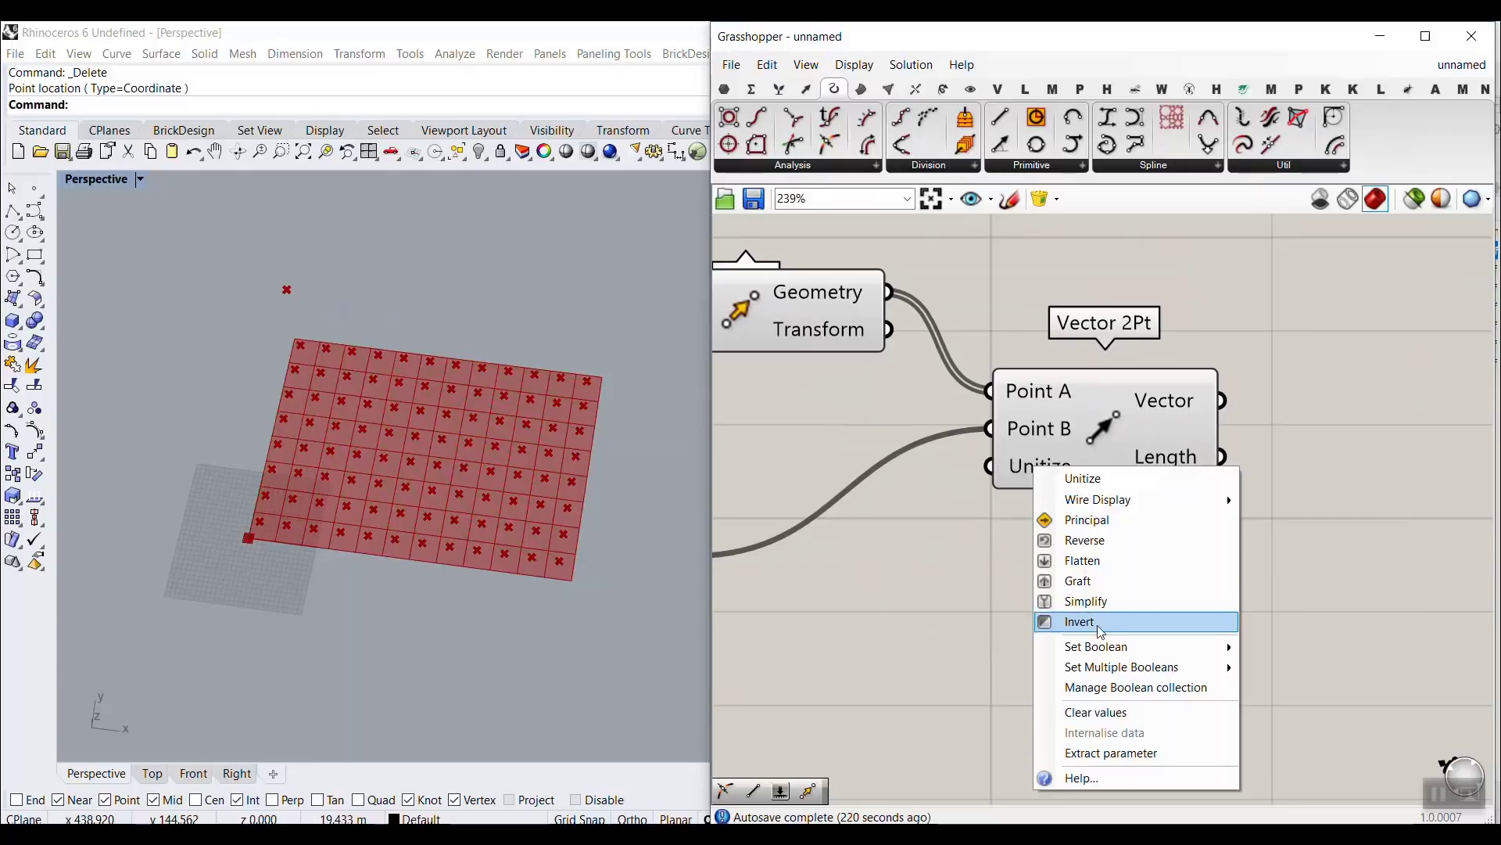
pyautogui.moveTo(1173, 646)
pyautogui.click(1299, 667)
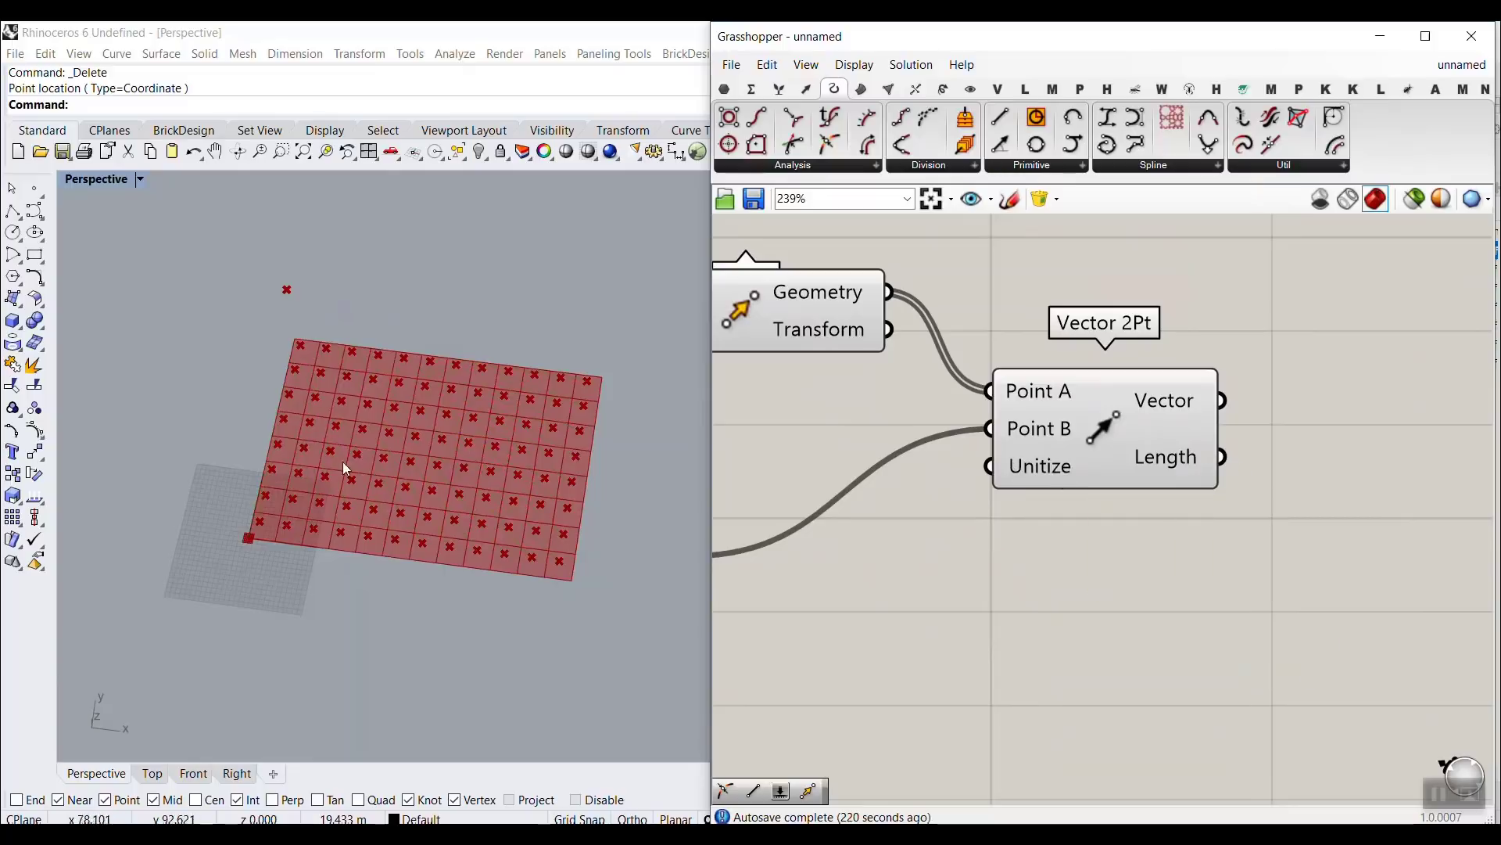
pyautogui.moveTo(1025, 466)
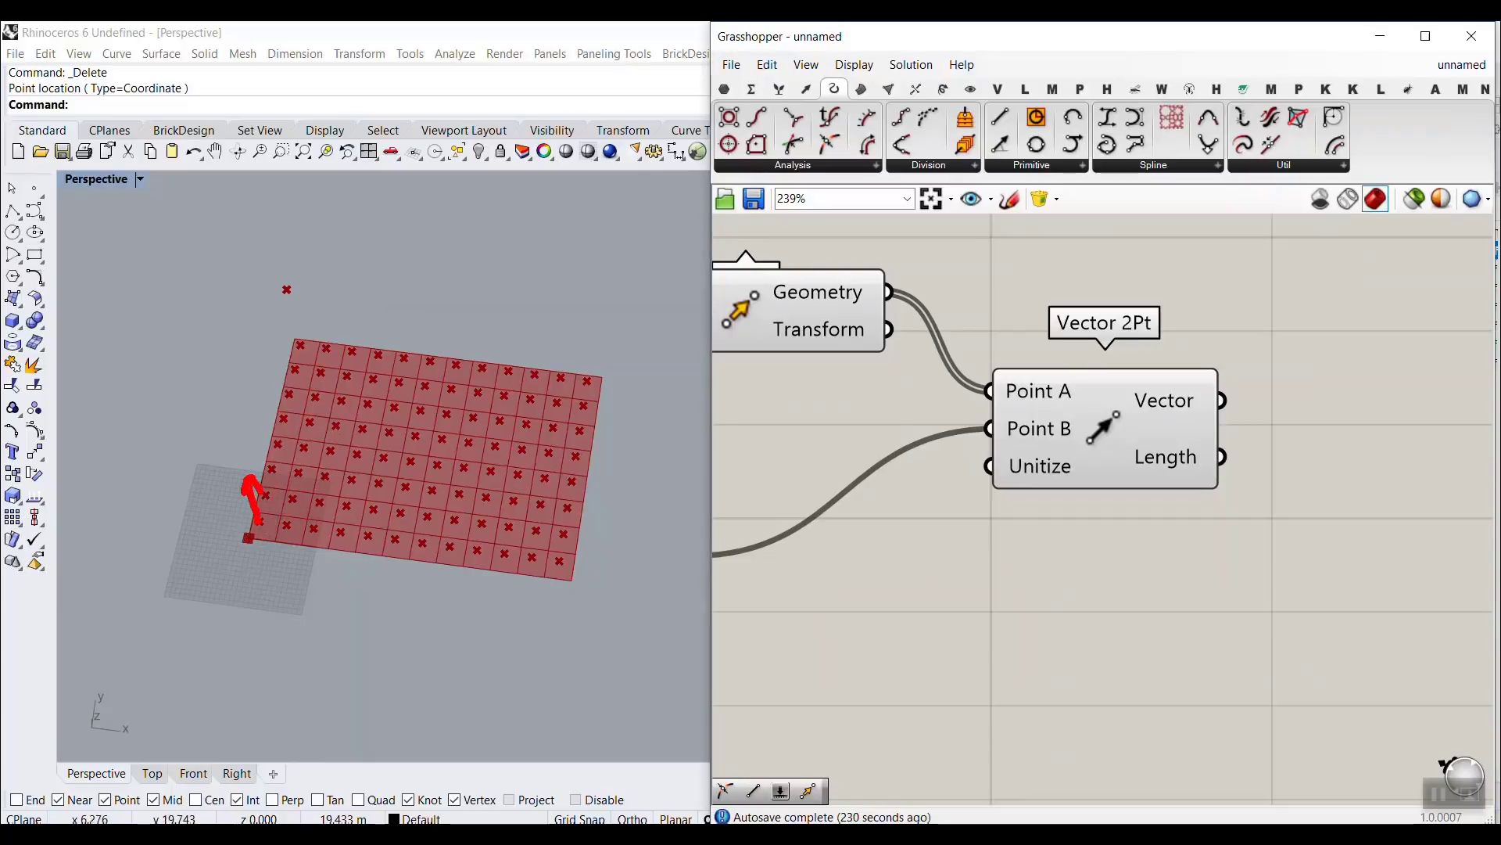
pyautogui.moveTo(325, 475); pyautogui.dragTo(328, 461)
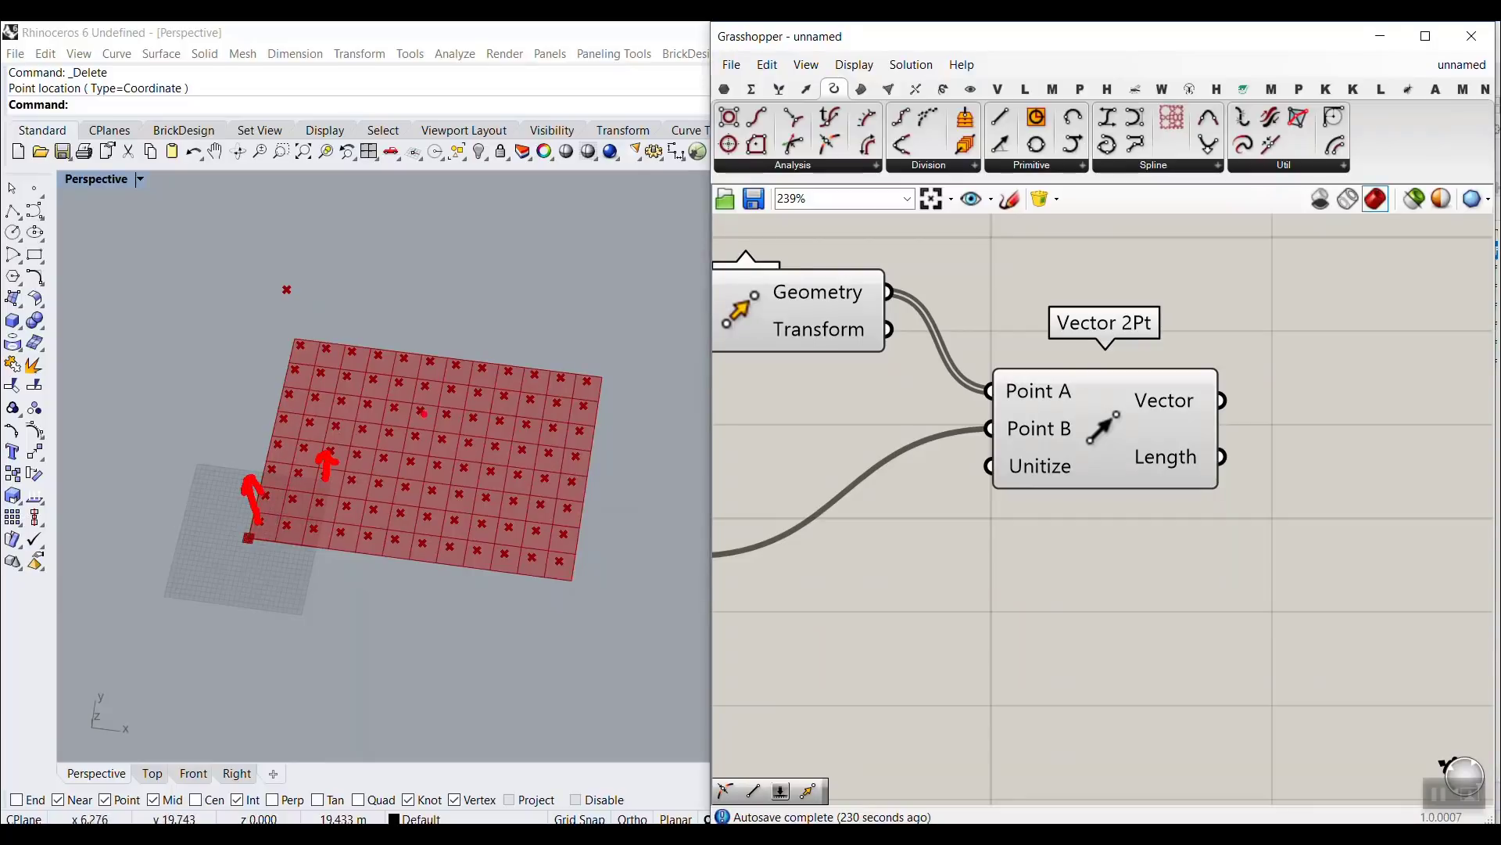
pyautogui.moveTo(384, 396); pyautogui.dragTo(392, 417)
pyautogui.press('Escape')
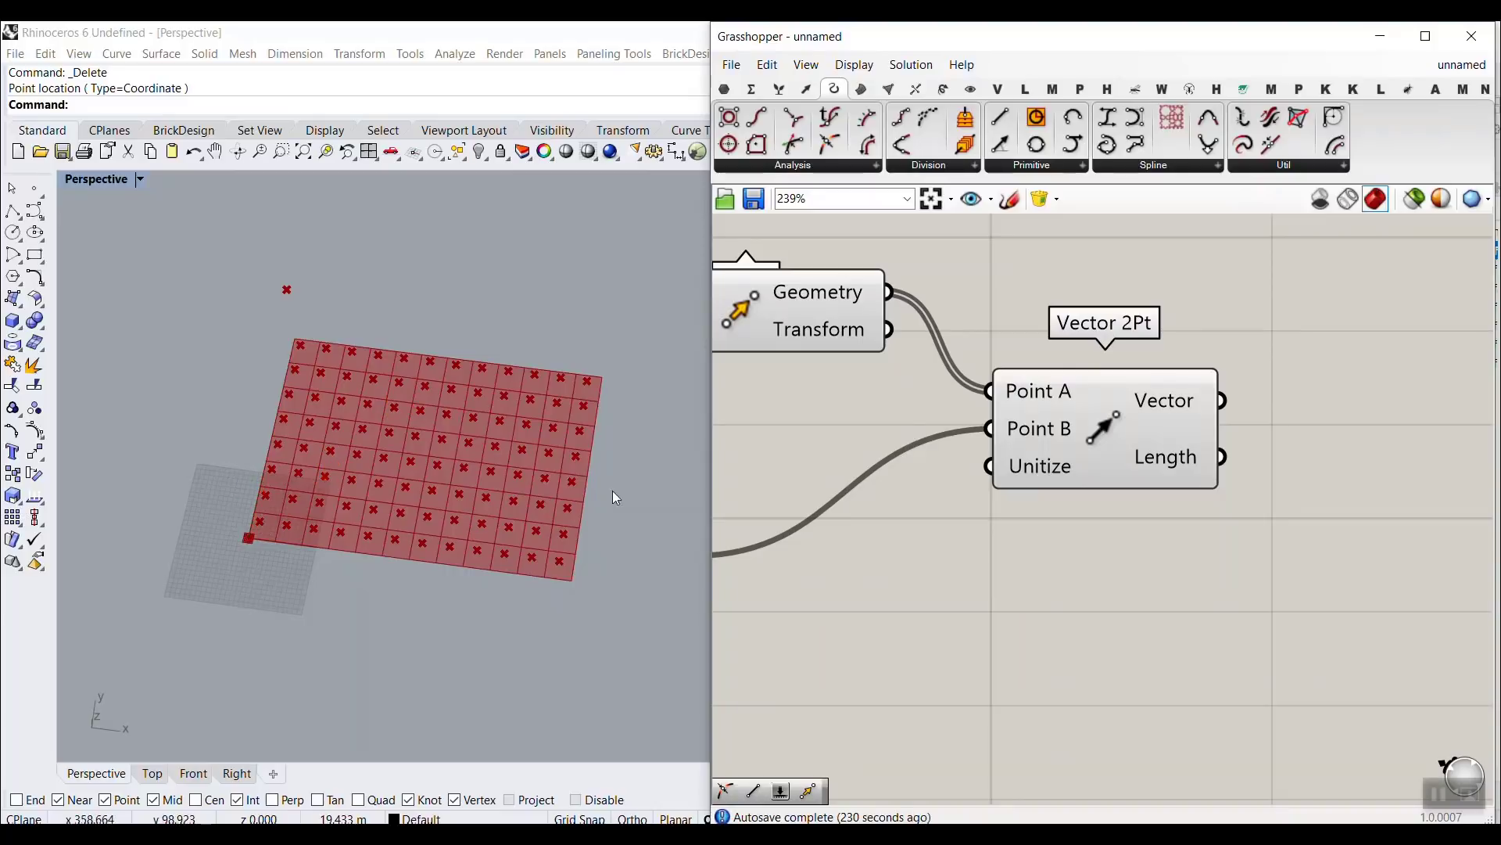
# Shift Extrude Point further from Vector 2Pt and add a second Move component fed by the first Move's Geometry output.
pyautogui.scroll(-2, 1201, 546)
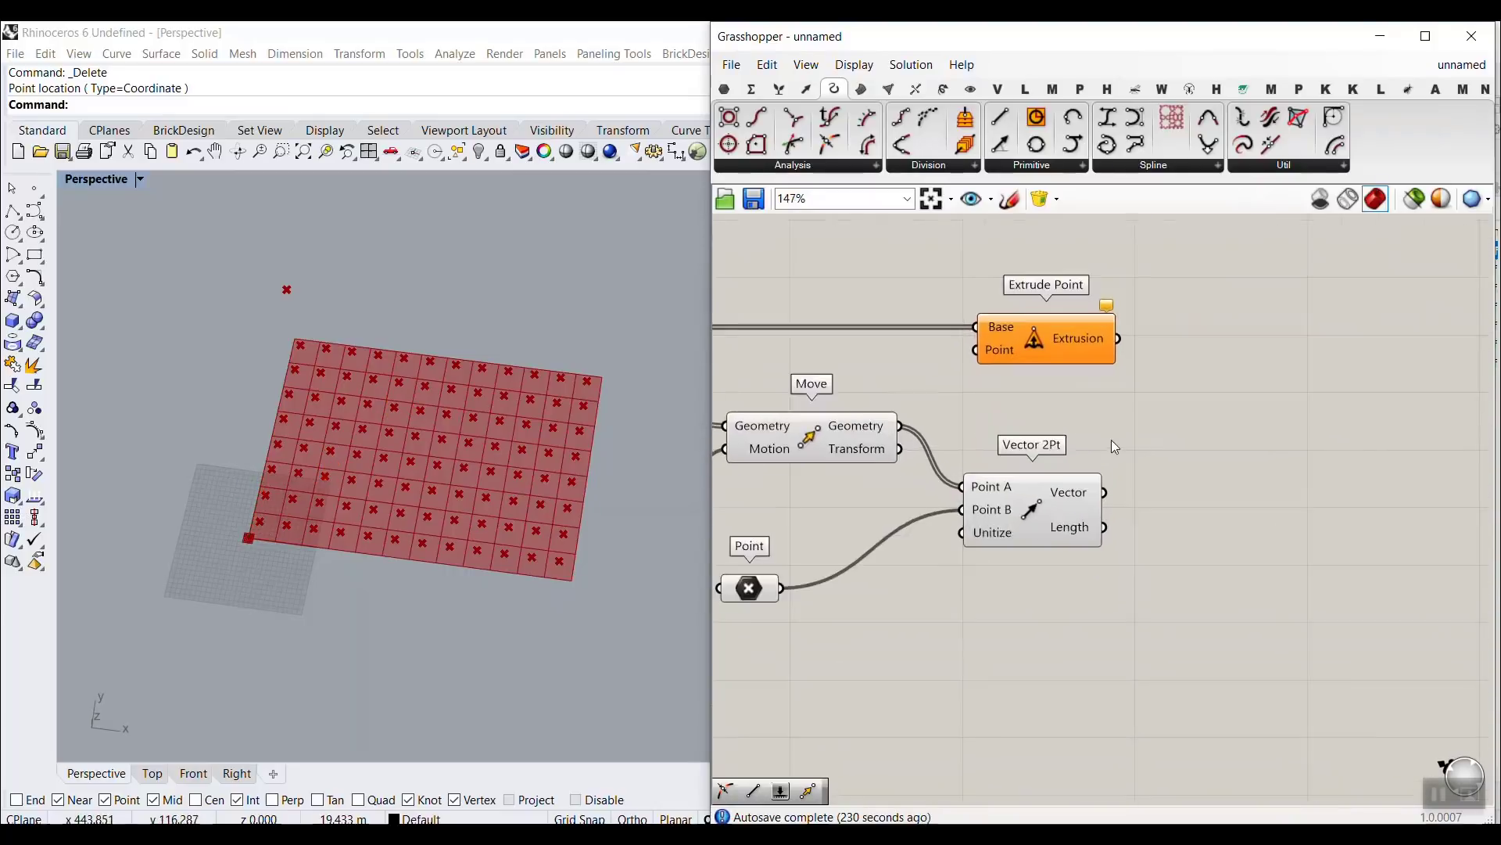
pyautogui.moveTo(1025, 315); pyautogui.dragTo(1209, 318)
pyautogui.click(1236, 494)
pyautogui.doubleClick(1252, 476)
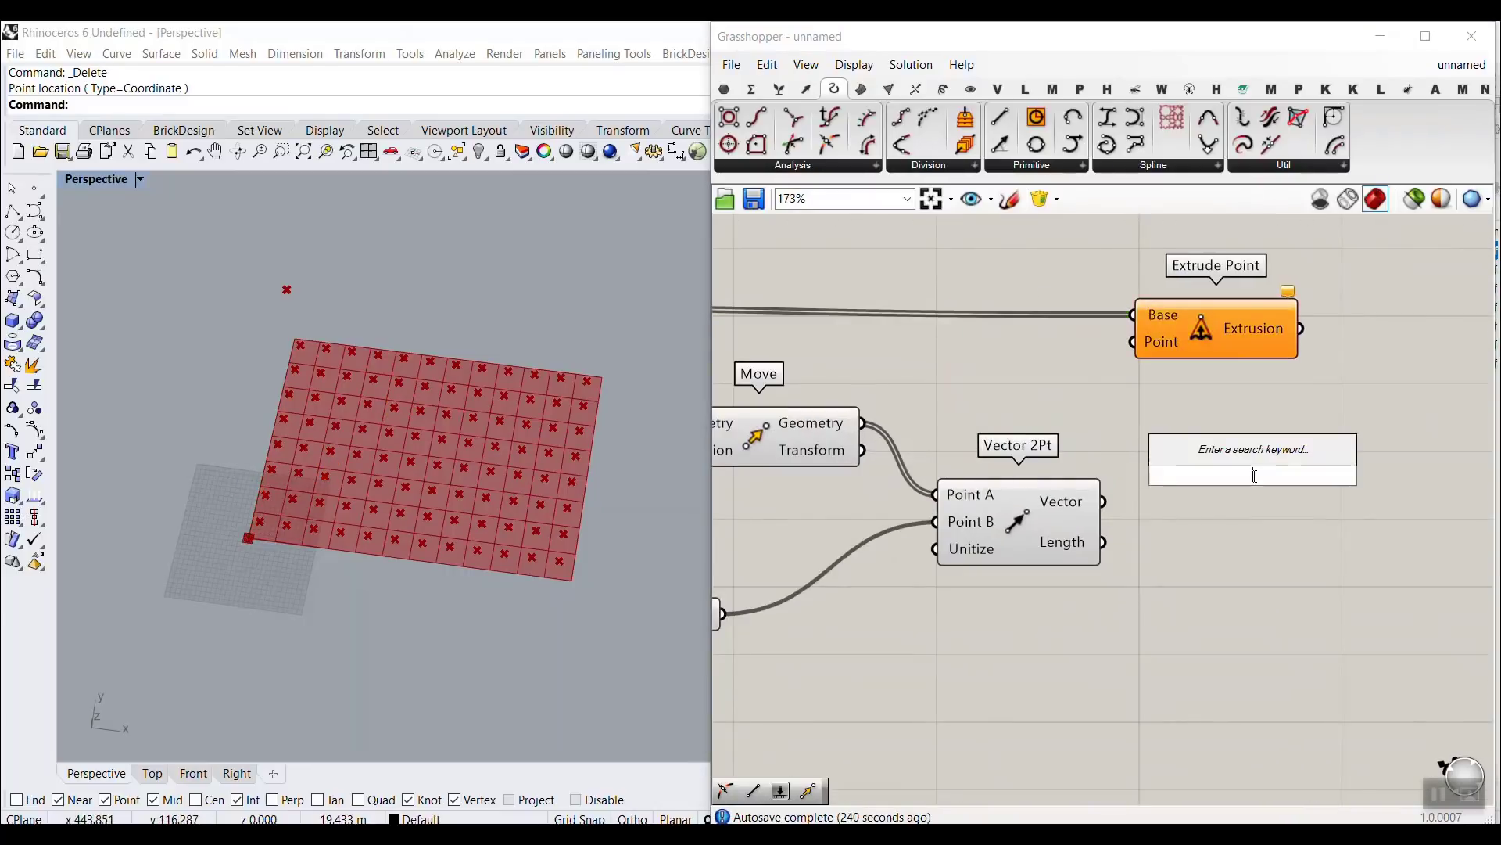
pyautogui.write('move')
pyautogui.click(1177, 377)
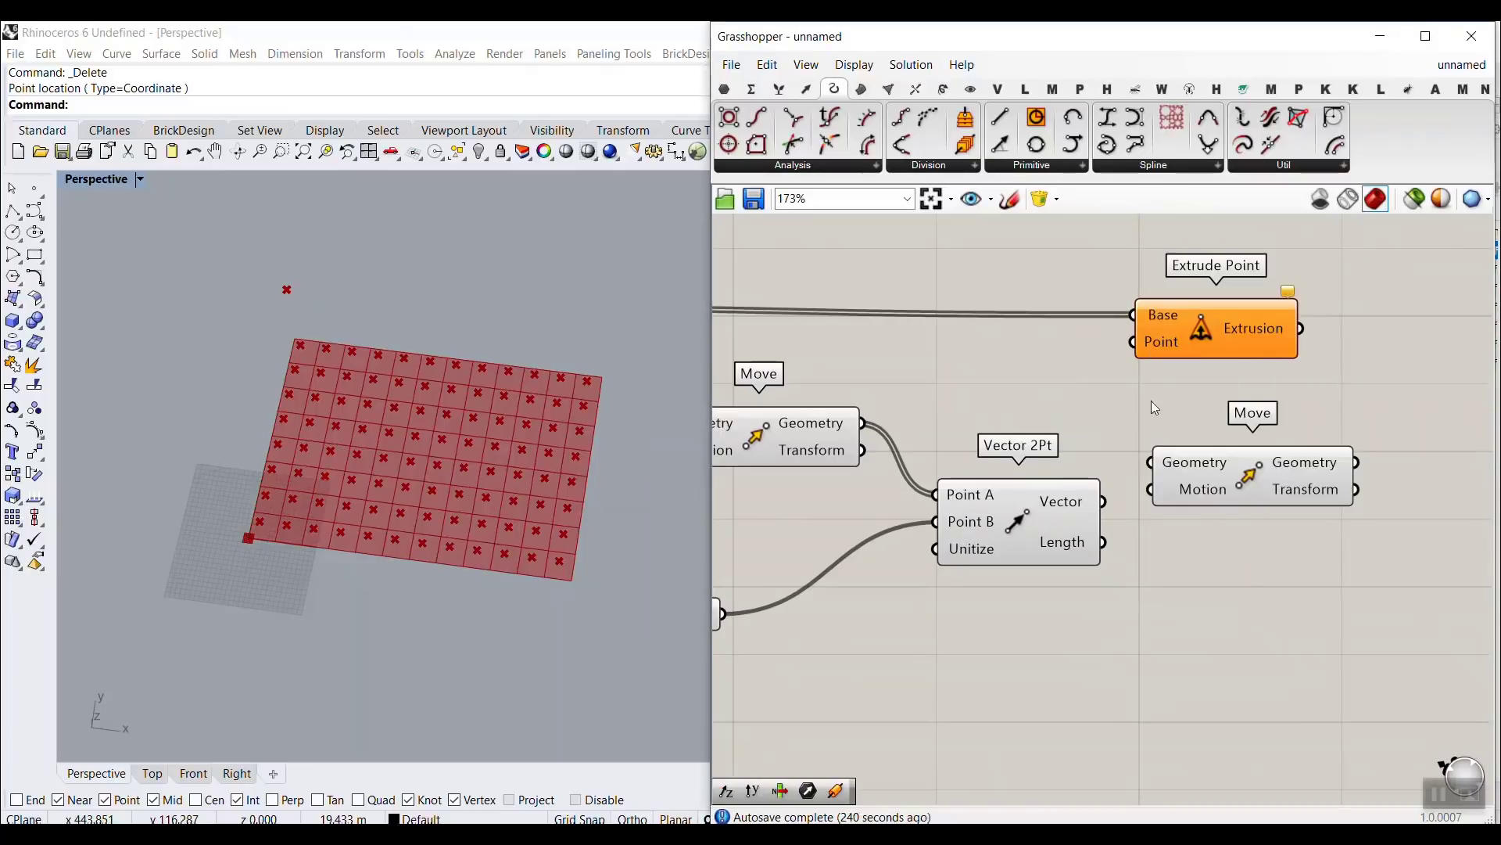
pyautogui.moveTo(862, 423); pyautogui.dragTo(1212, 479)
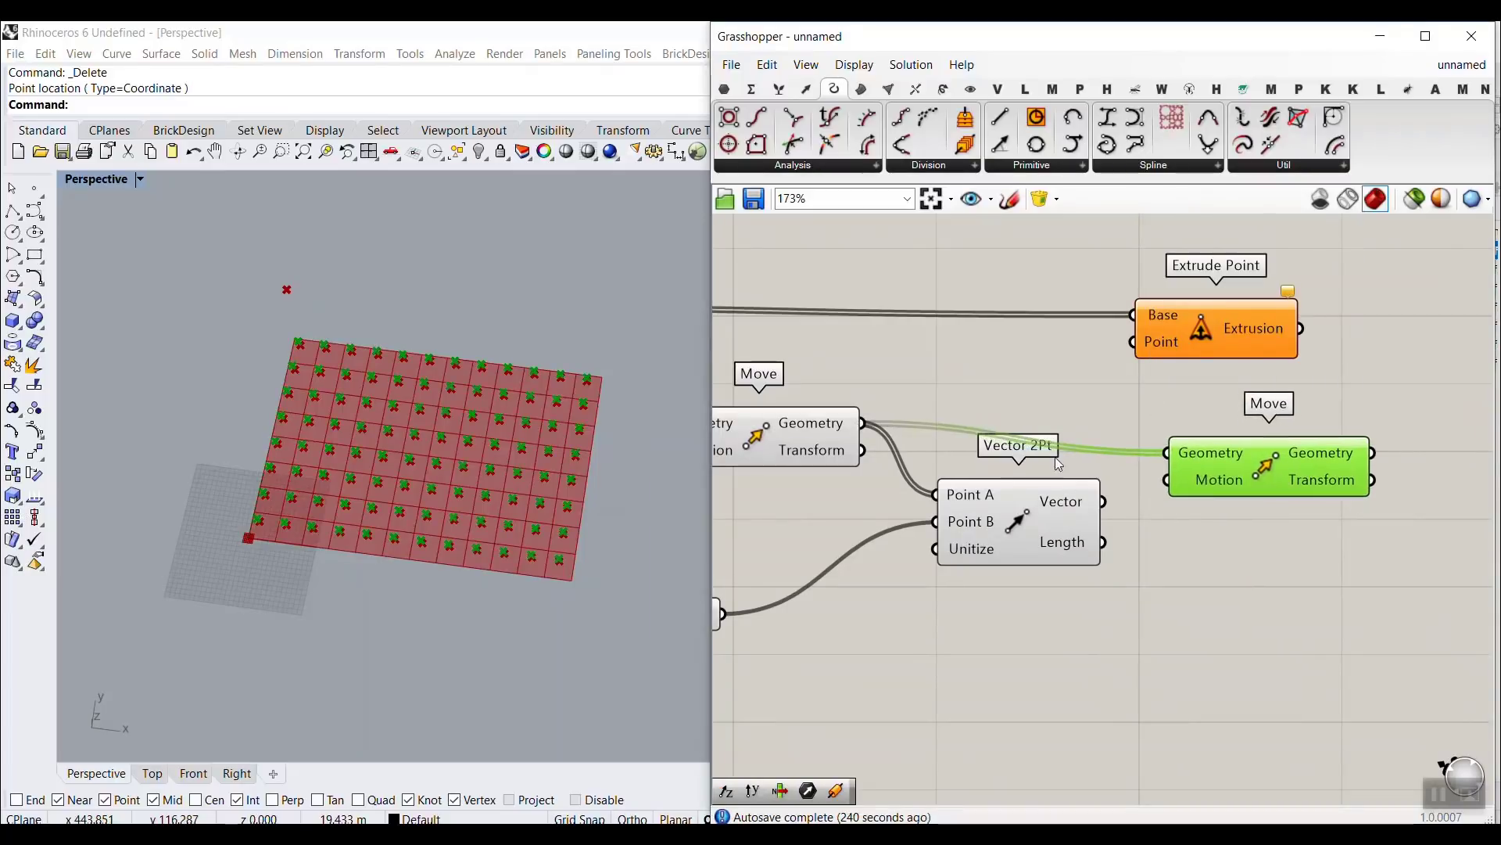
# Rearrange the first Move and Vector 2Pt, and route the Vector output through a Multiplication component's A input into the second Move's Motion.
pyautogui.click(786, 438)
pyautogui.moveTo(786, 438); pyautogui.dragTo(816, 440)
pyautogui.moveTo(1046, 513); pyautogui.dragTo(999, 558)
pyautogui.click(752, 89)
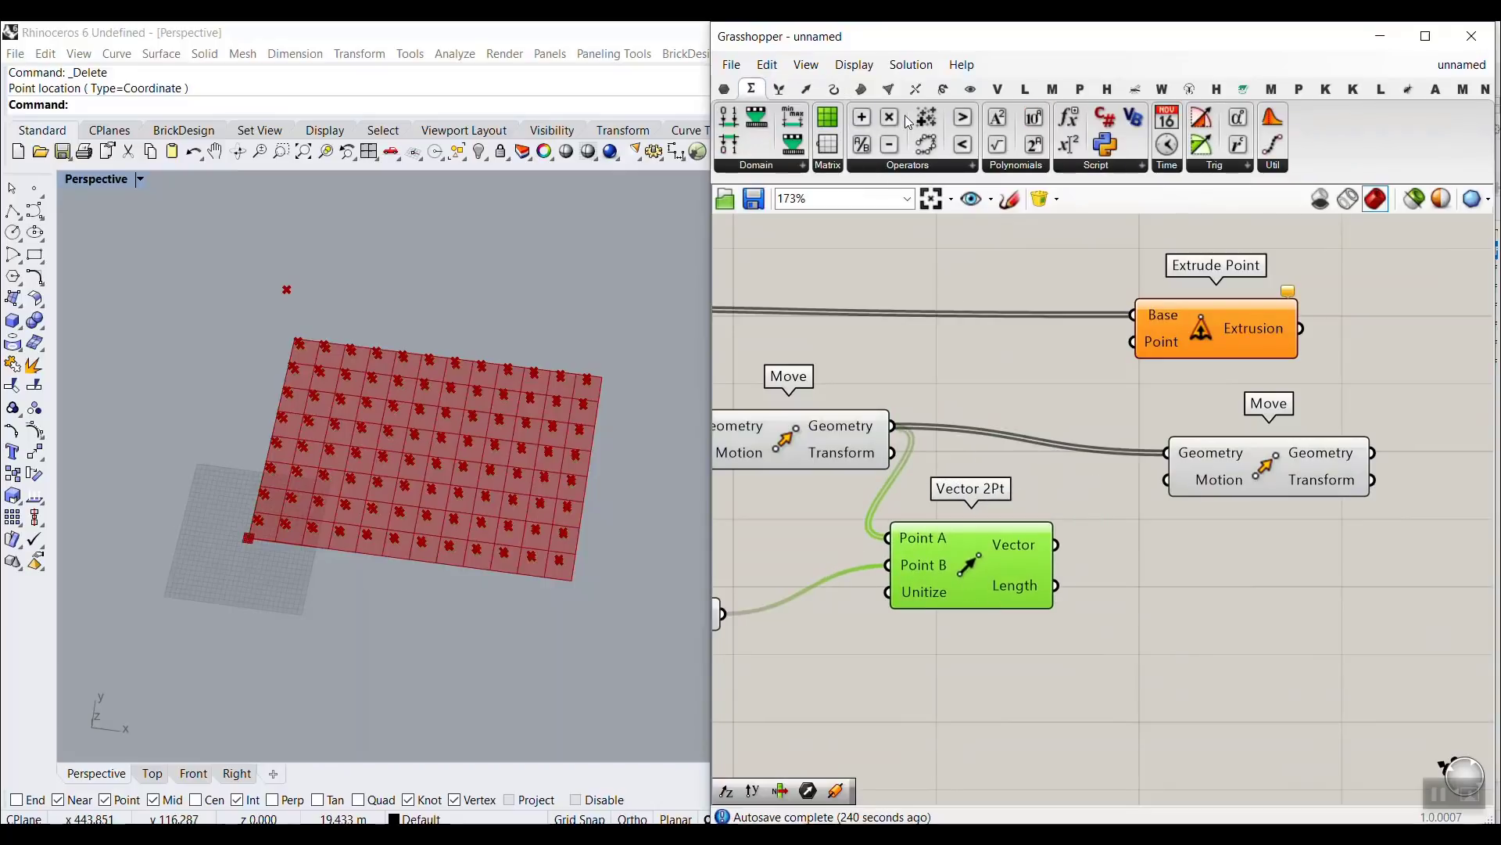
pyautogui.moveTo(1090, 429); pyautogui.dragTo(1220, 617)
pyautogui.moveTo(1103, 573); pyautogui.dragTo(1161, 606)
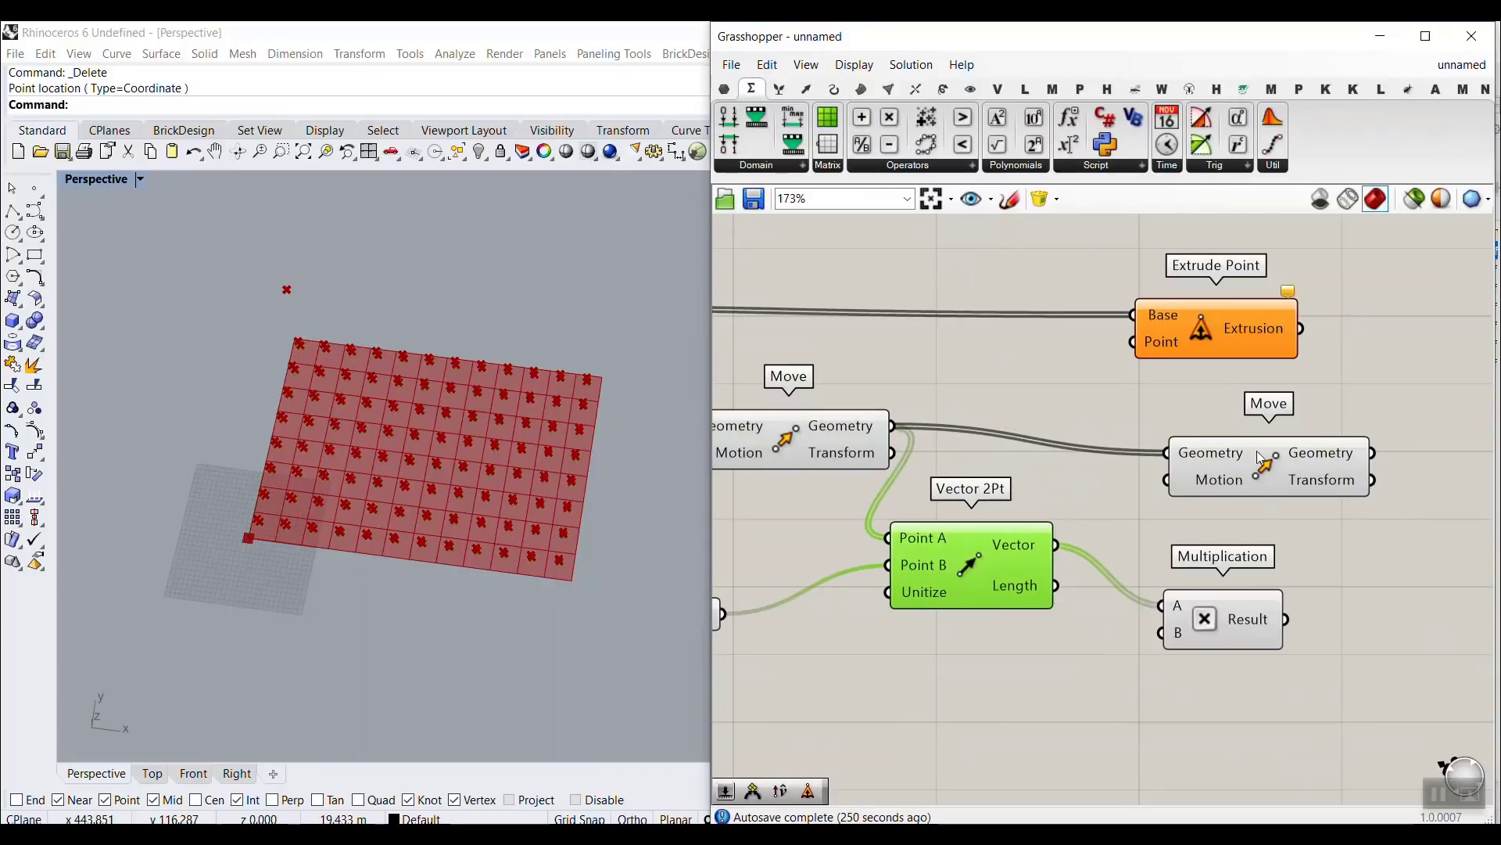
pyautogui.moveTo(1260, 462); pyautogui.dragTo(1399, 460)
pyautogui.moveTo(1287, 620); pyautogui.dragTo(1305, 478)
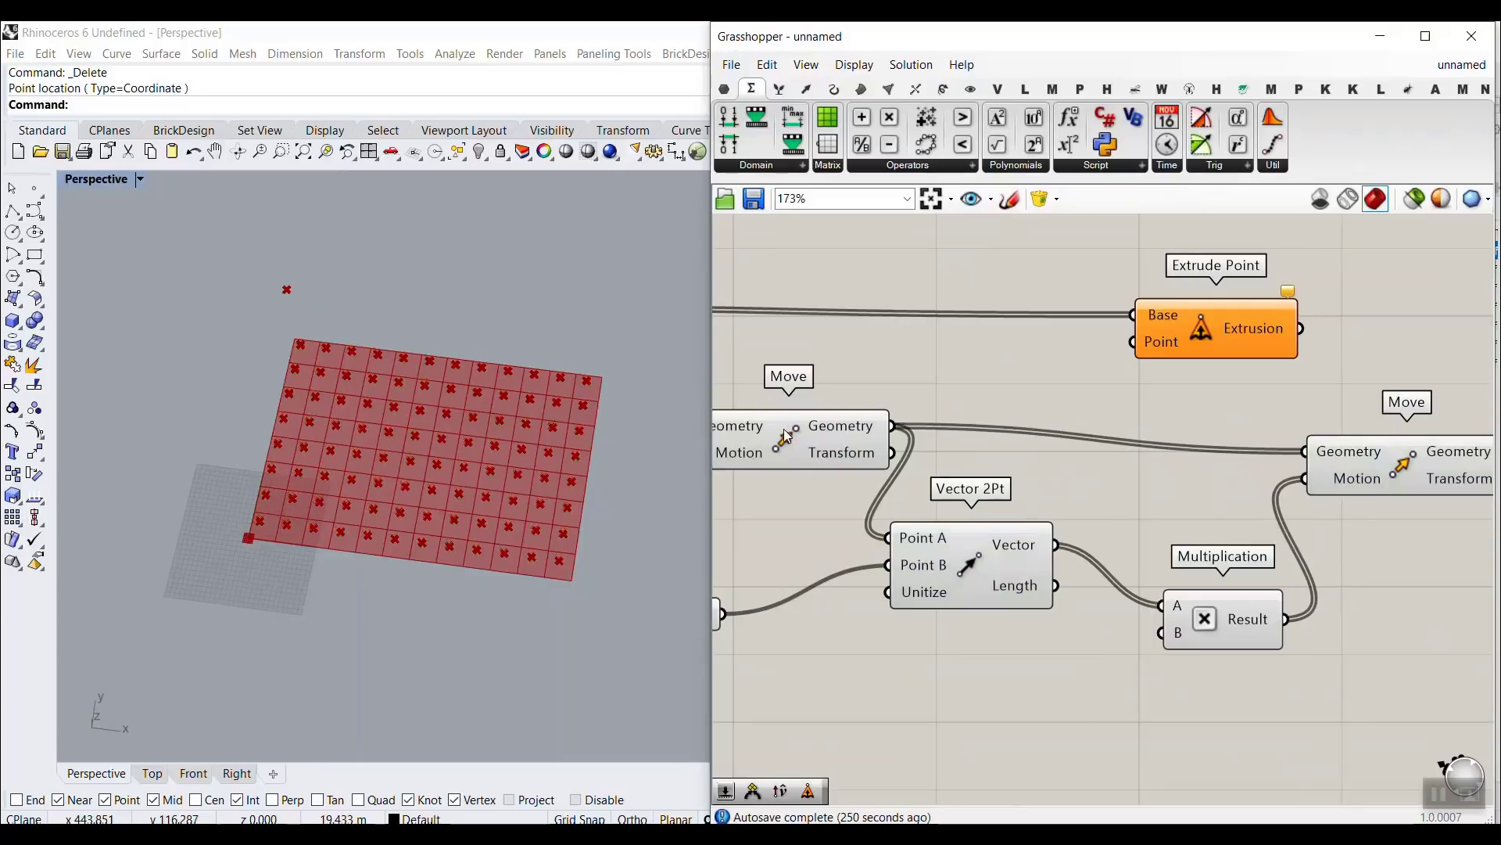
# Turn off the first Move component's preview and drive Multiplication's B input with a new number slider set to 39.1.
pyautogui.rightClick(787, 437)
pyautogui.doubleClick(945, 674)
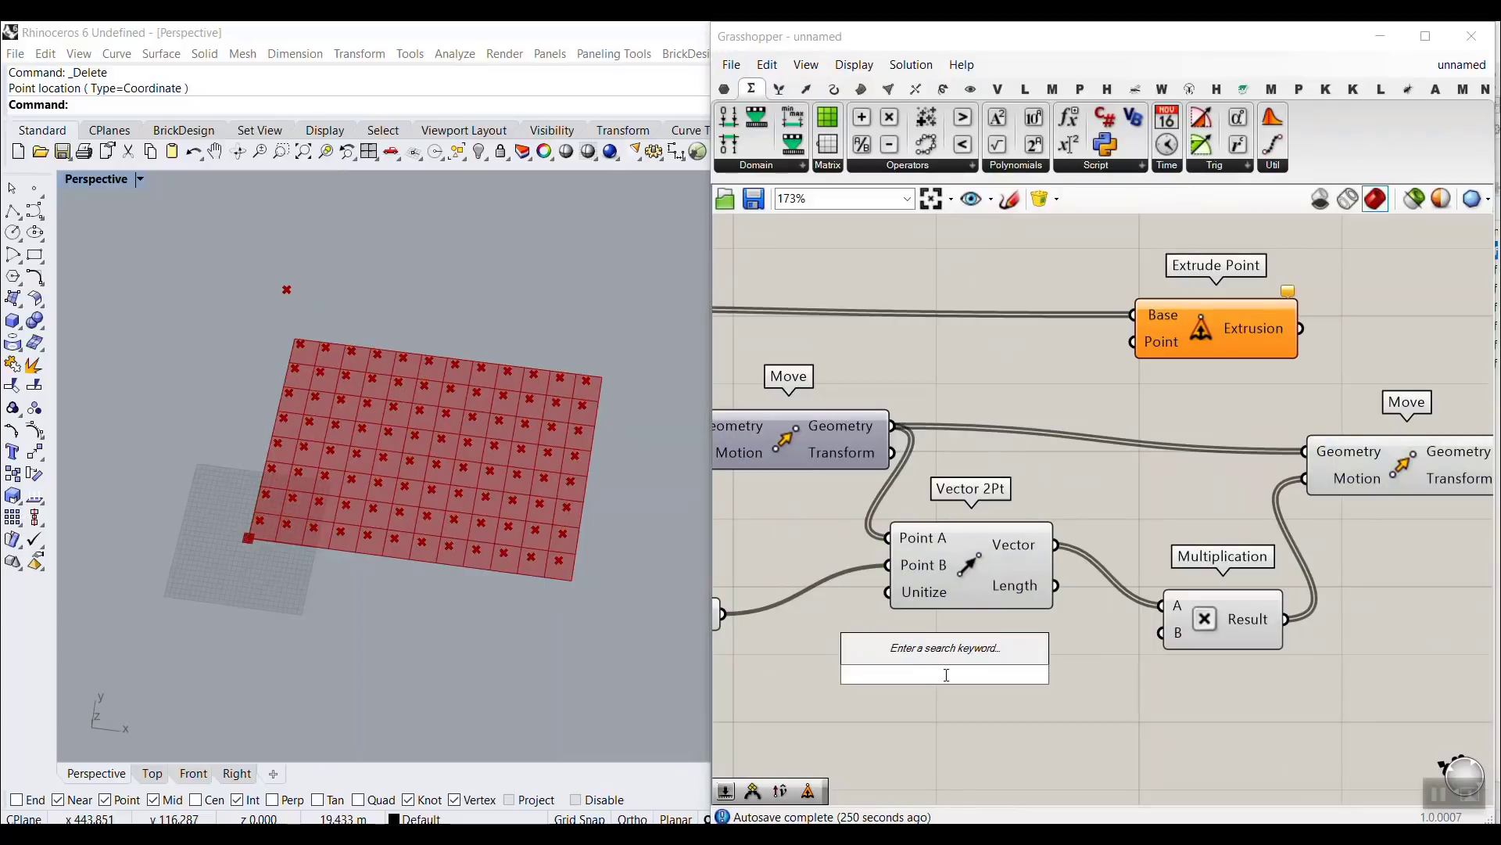
pyautogui.write('12.5')
pyautogui.press('Return')
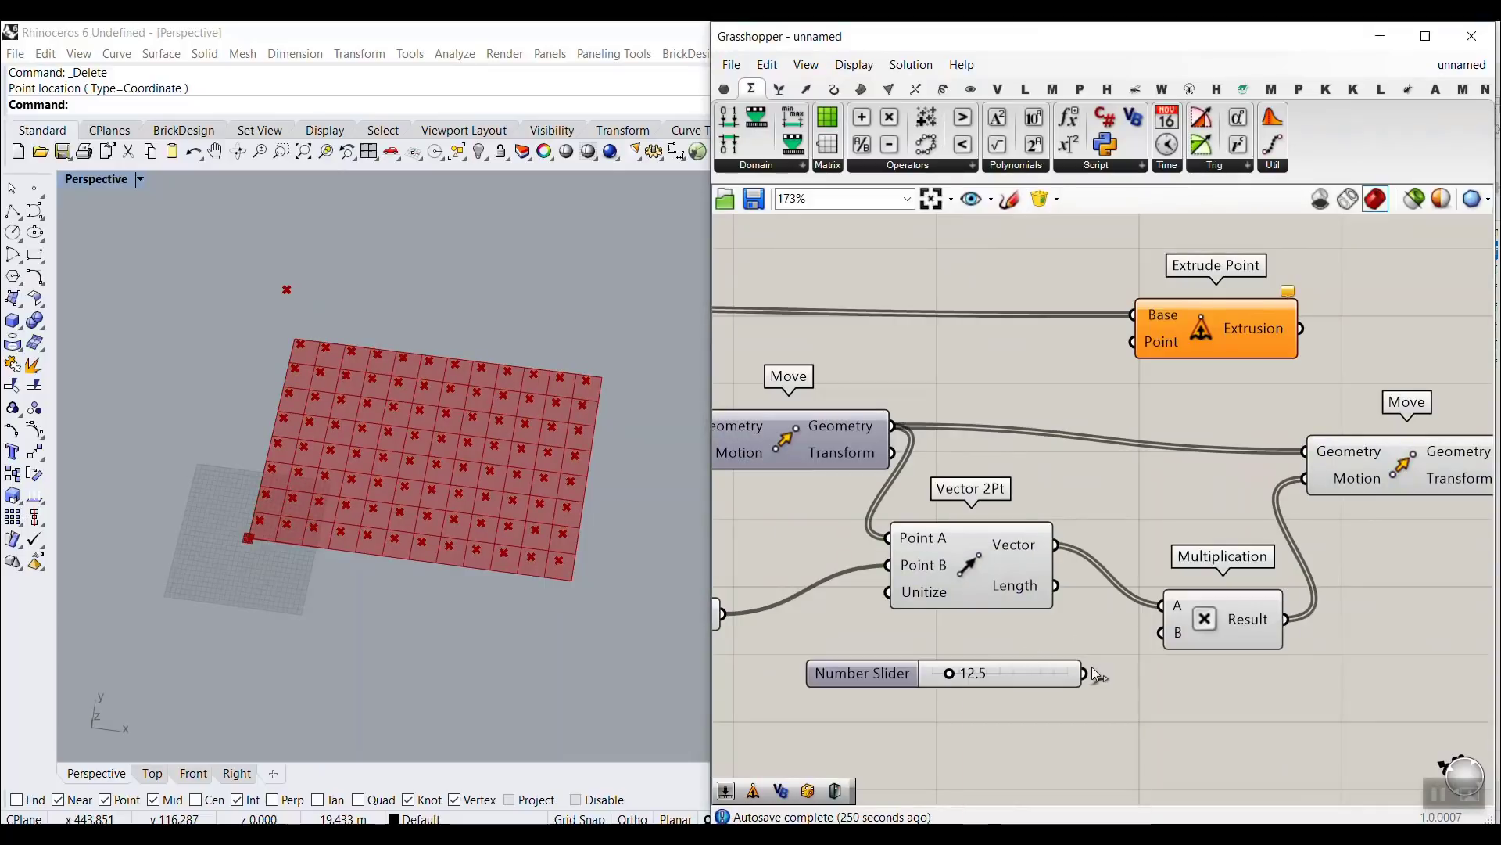
pyautogui.moveTo(1157, 640); pyautogui.dragTo(1161, 634)
pyautogui.moveTo(951, 671); pyautogui.dragTo(987, 715)
# Reposition Extrude Point and connect the second Move component's Geometry output to its Point input.
pyautogui.moveTo(1292, 342); pyautogui.dragTo(942, 452, button='right')
pyautogui.moveTo(944, 460); pyautogui.dragTo(1249, 451)
pyautogui.moveTo(1086, 449); pyautogui.dragTo(1088, 445)
pyautogui.moveTo(500, 497); pyautogui.dragTo(509, 466, button='right')
# Add a Custom Preview component and connect Extrude Point's Extrusion output to its Geometry input.
pyautogui.moveTo(1236, 366); pyautogui.dragTo(1076, 344, button='right')
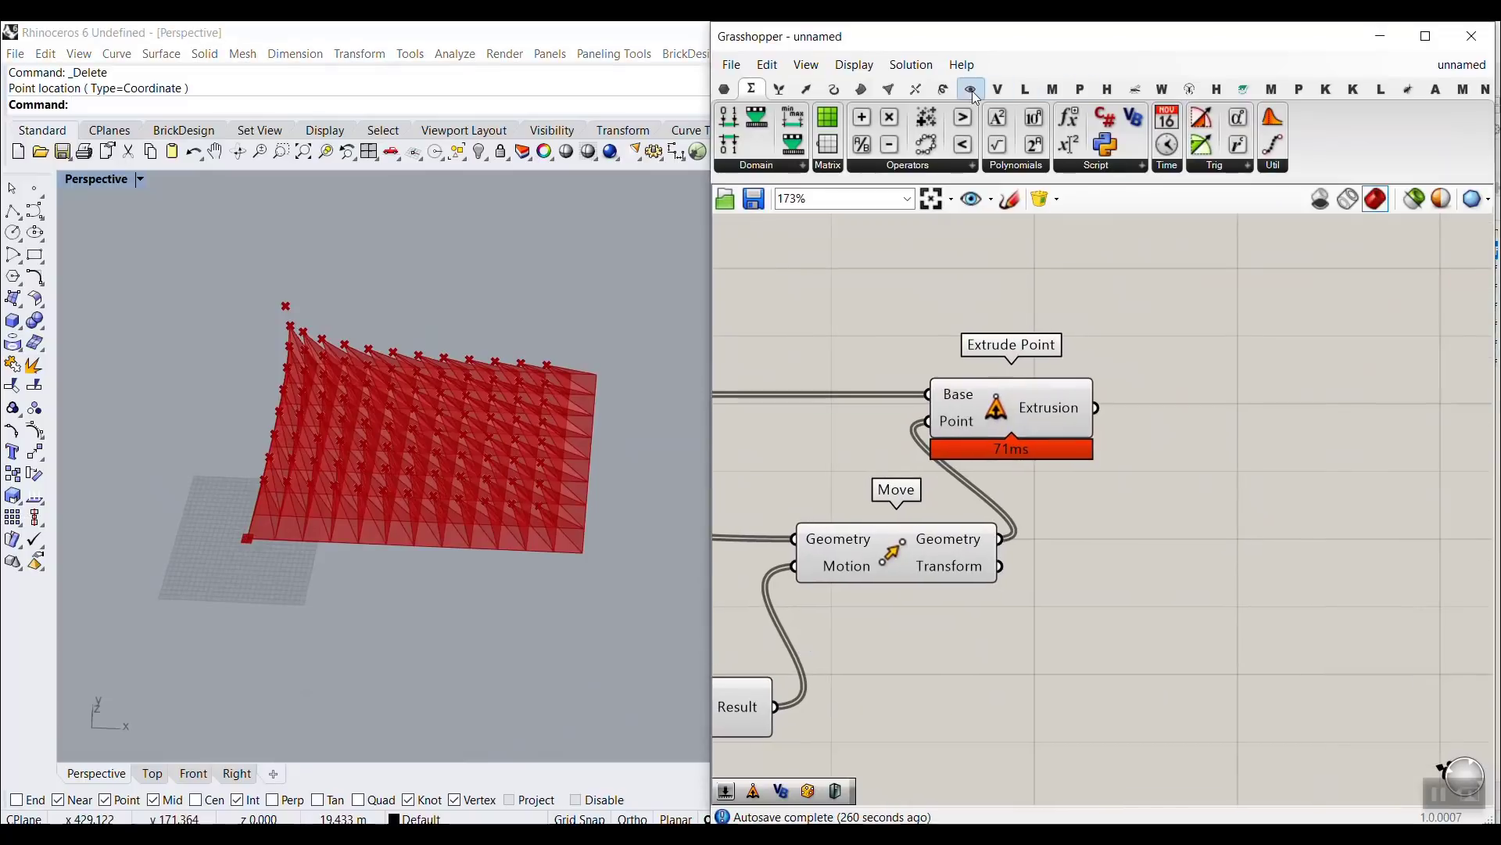
pyautogui.click(965, 89)
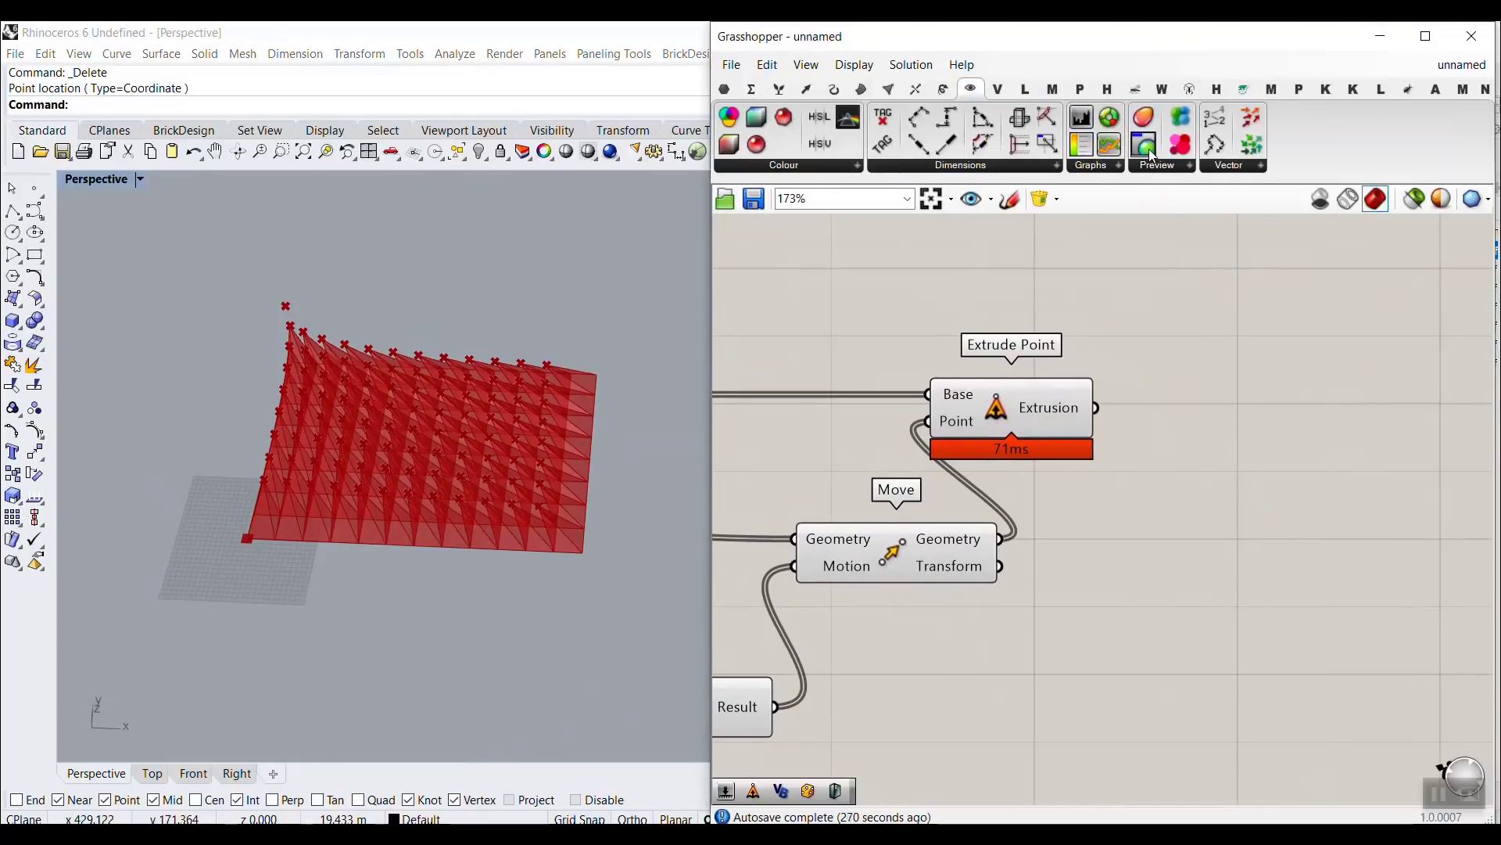
pyautogui.moveTo(1153, 156); pyautogui.dragTo(1224, 454)
pyautogui.moveTo(1096, 408); pyautogui.dragTo(1164, 440)
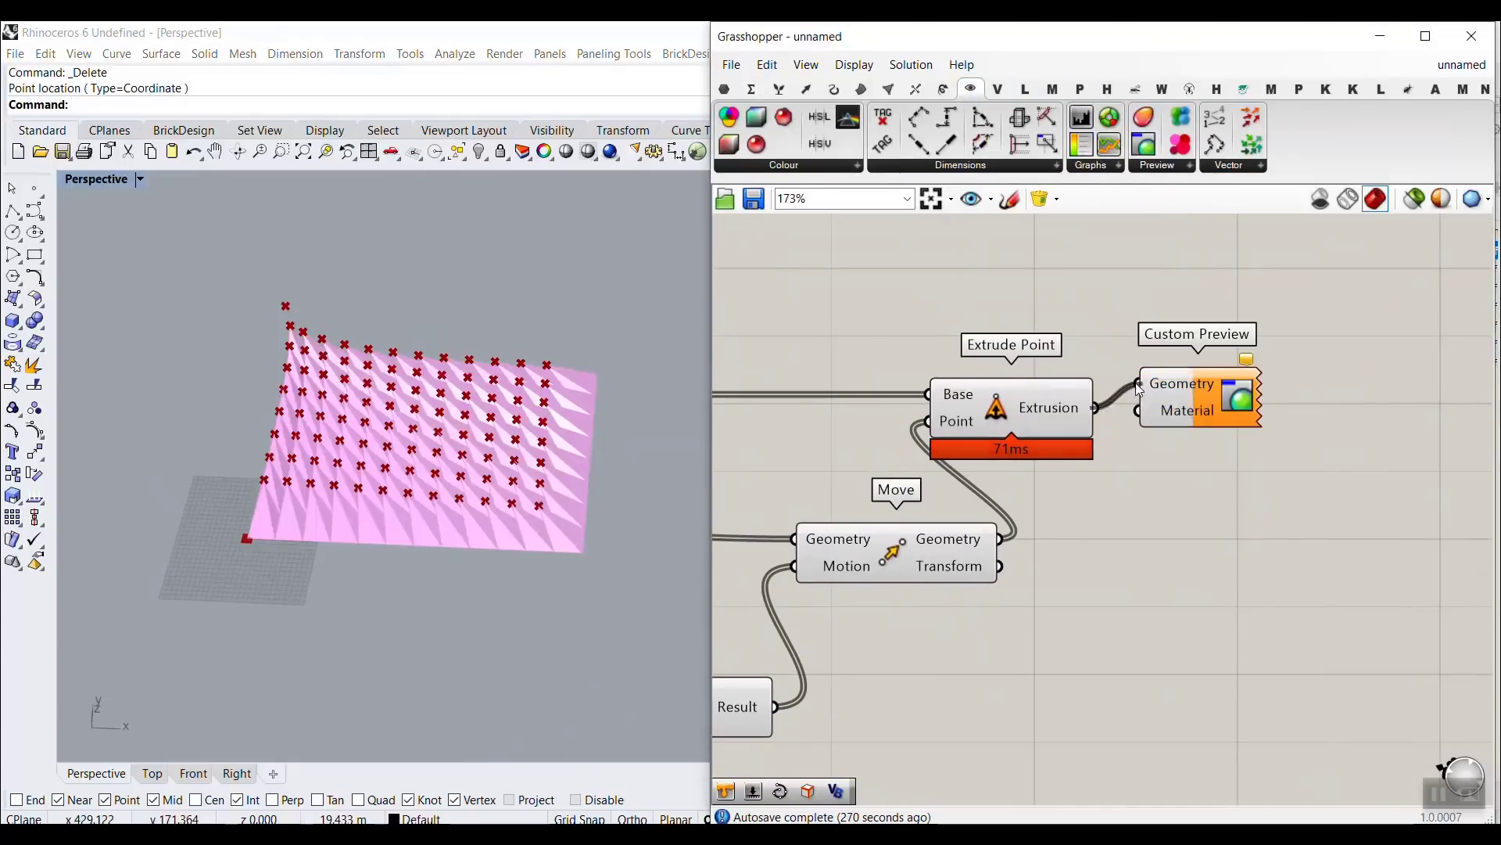
pyautogui.click(1228, 513)
# Inspect the shaded pyramids up close and set the number slider feeding Multiplication to 47.5.
pyautogui.scroll(6, 406, 446)
pyautogui.moveTo(181, 512); pyautogui.dragTo(295, 514, button='right')
pyautogui.scroll(-3, 308, 450)
pyautogui.scroll(4, 286, 411)
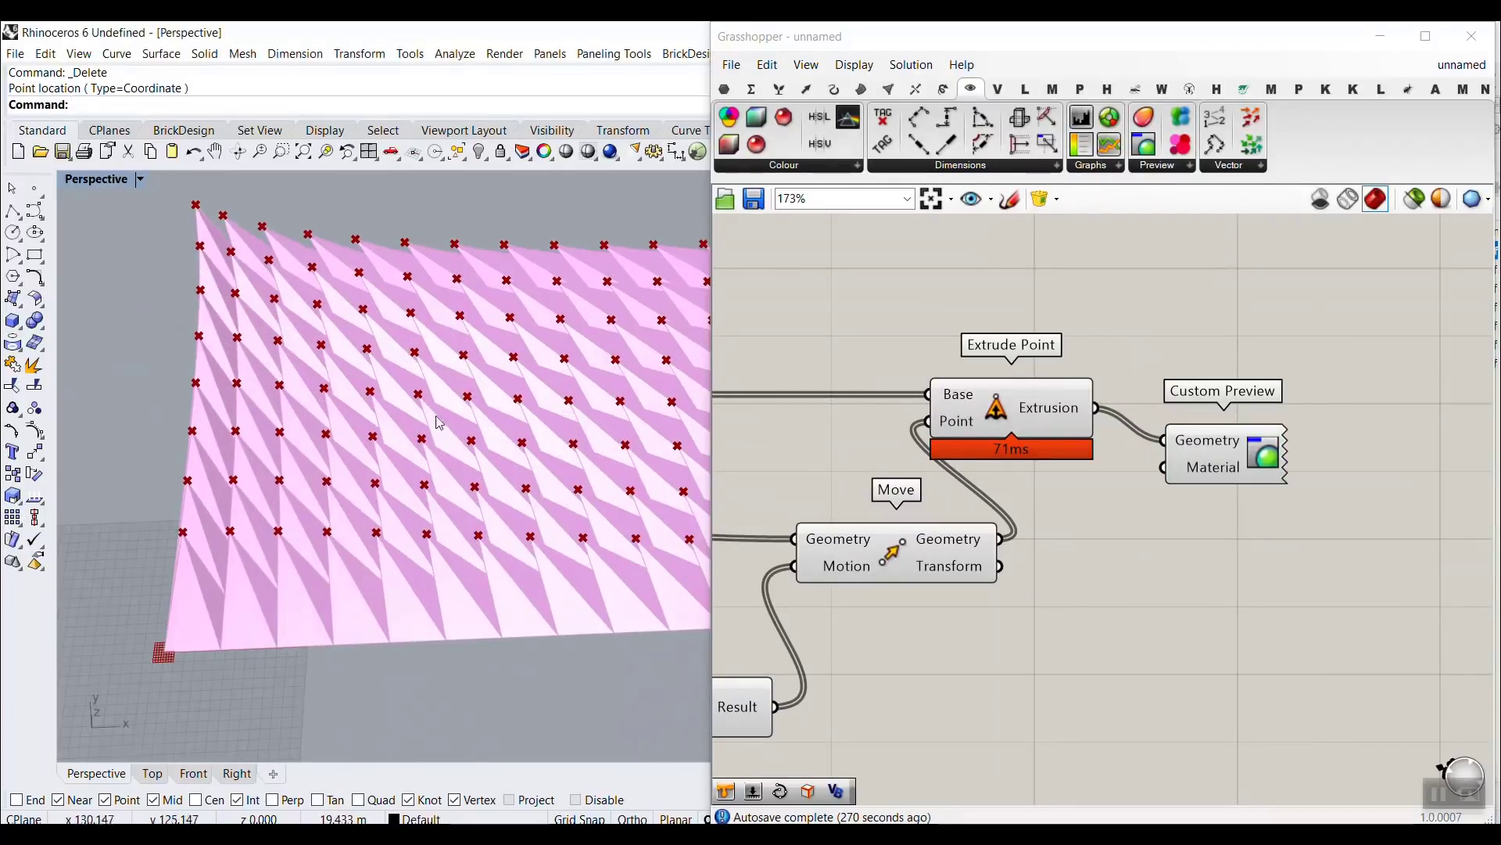
pyautogui.scroll(-2, 800, 443)
pyautogui.moveTo(800, 442); pyautogui.dragTo(1091, 415, button='right')
pyautogui.scroll(3, 843, 653)
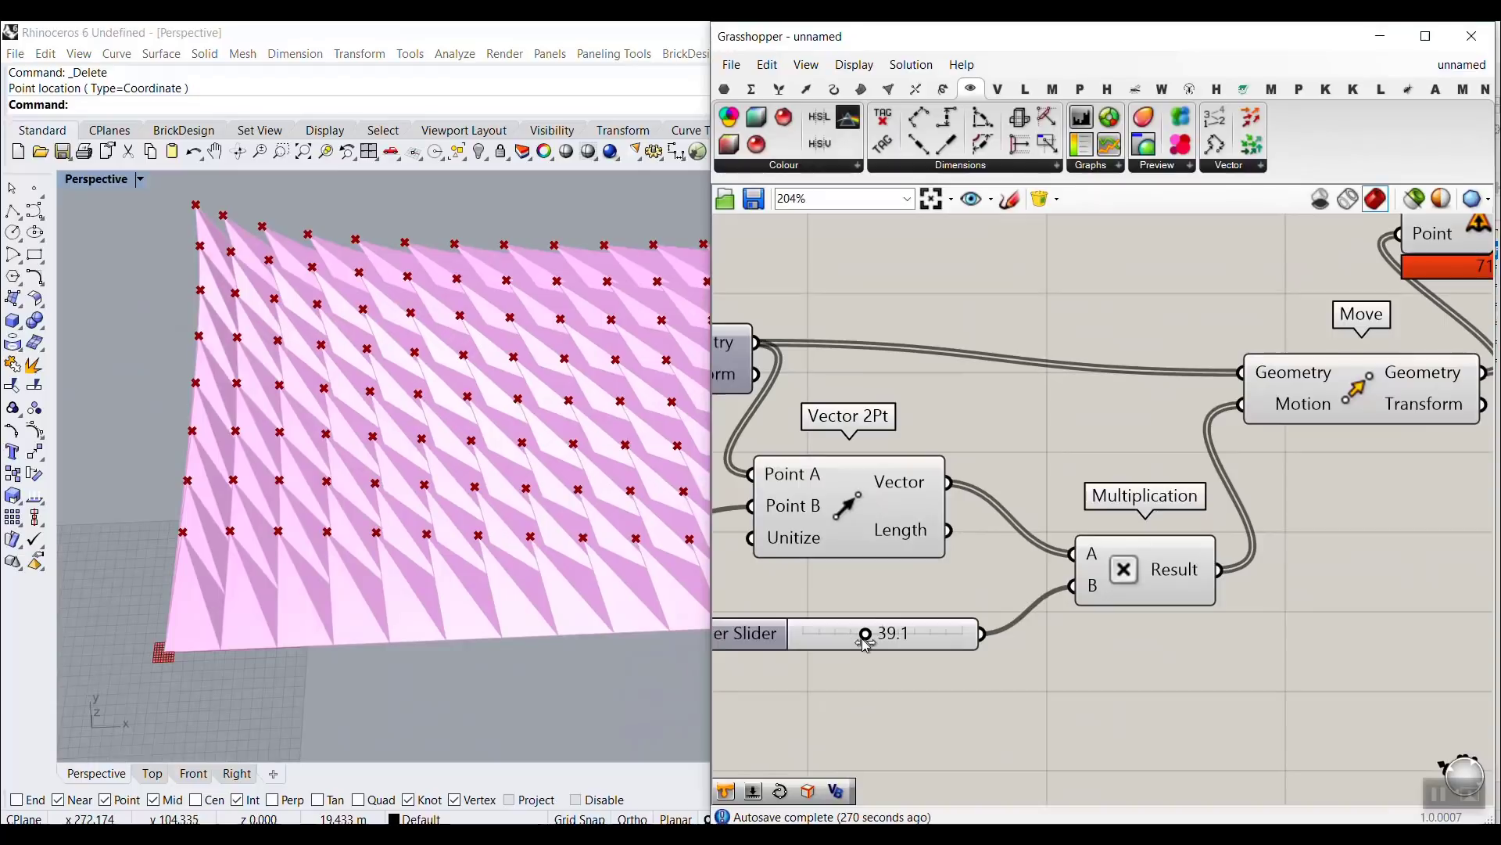
pyautogui.moveTo(865, 638); pyautogui.dragTo(885, 643)
# Select the Point parameter, relocate the attractor point outside the grid's upper-left corner in the viewport, and inspect the reshaped pyramids.
pyautogui.scroll(-6, 352, 469)
pyautogui.moveTo(397, 466); pyautogui.dragTo(353, 541, button='right')
pyautogui.scroll(4, 375, 454)
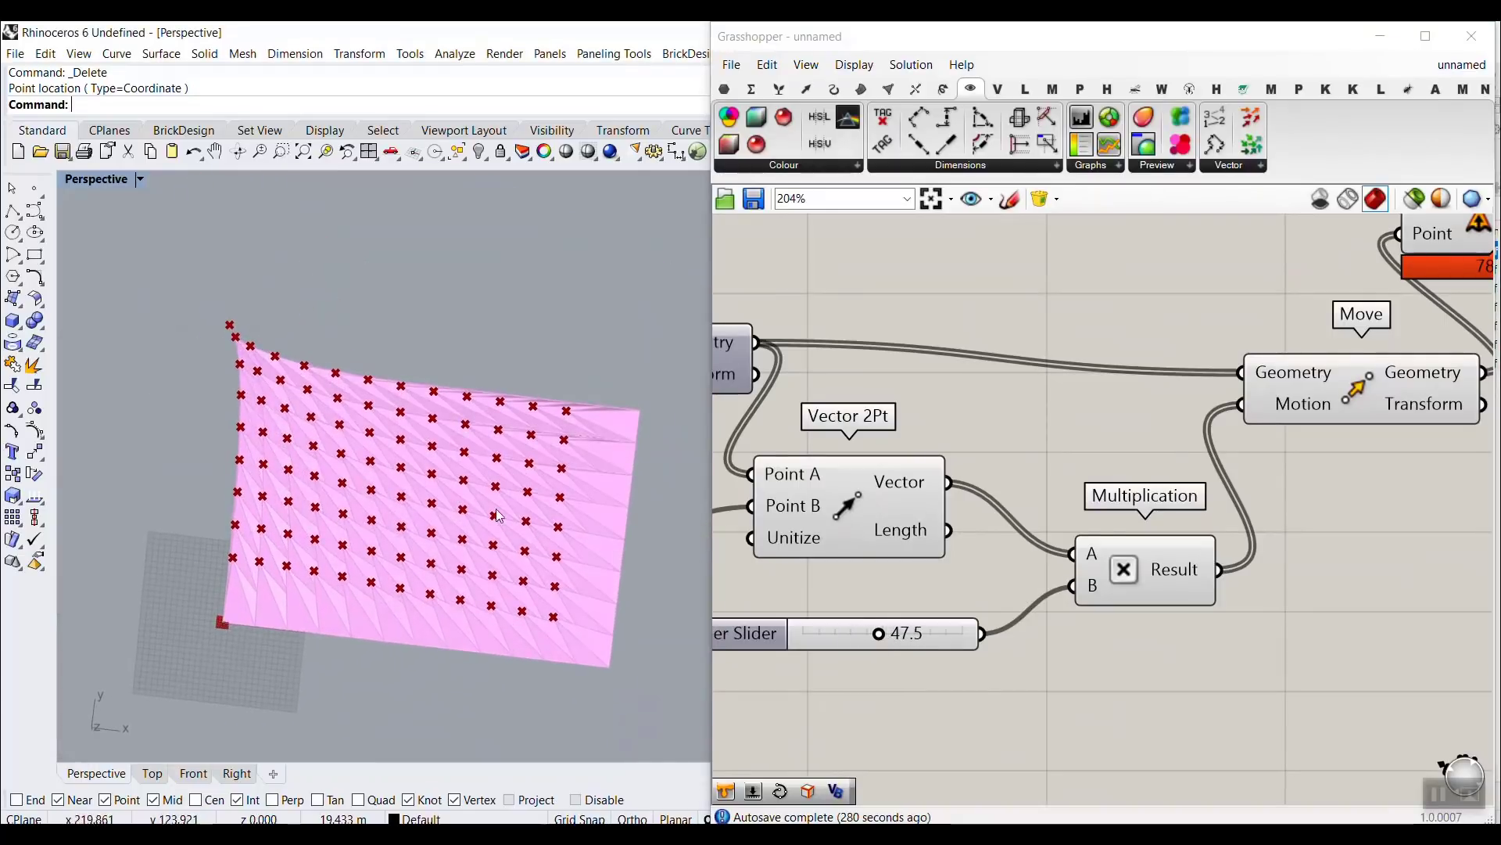
pyautogui.moveTo(1134, 465); pyautogui.dragTo(1055, 439, button='right')
pyautogui.moveTo(204, 469); pyautogui.dragTo(226, 470, button='right')
pyautogui.scroll(-4, 962, 423)
pyautogui.moveTo(762, 435); pyautogui.dragTo(1060, 426, button='right')
pyautogui.scroll(2, 1060, 426)
pyautogui.scroll(1, 1012, 529)
pyautogui.click(1029, 473)
pyautogui.moveTo(271, 318); pyautogui.dragTo(203, 344)
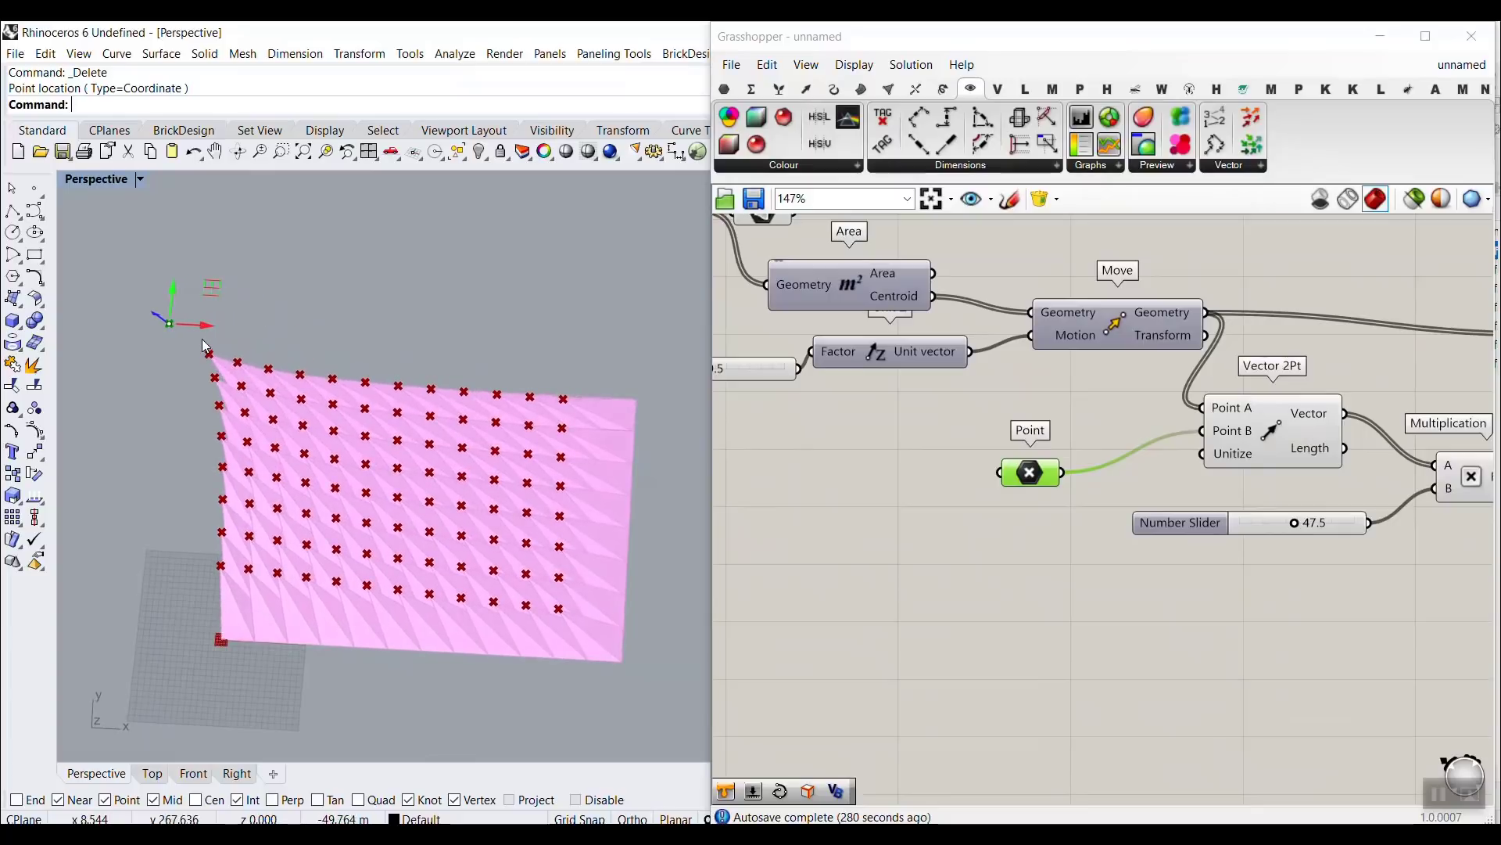
pyautogui.moveTo(202, 339); pyautogui.dragTo(205, 298, button='right')
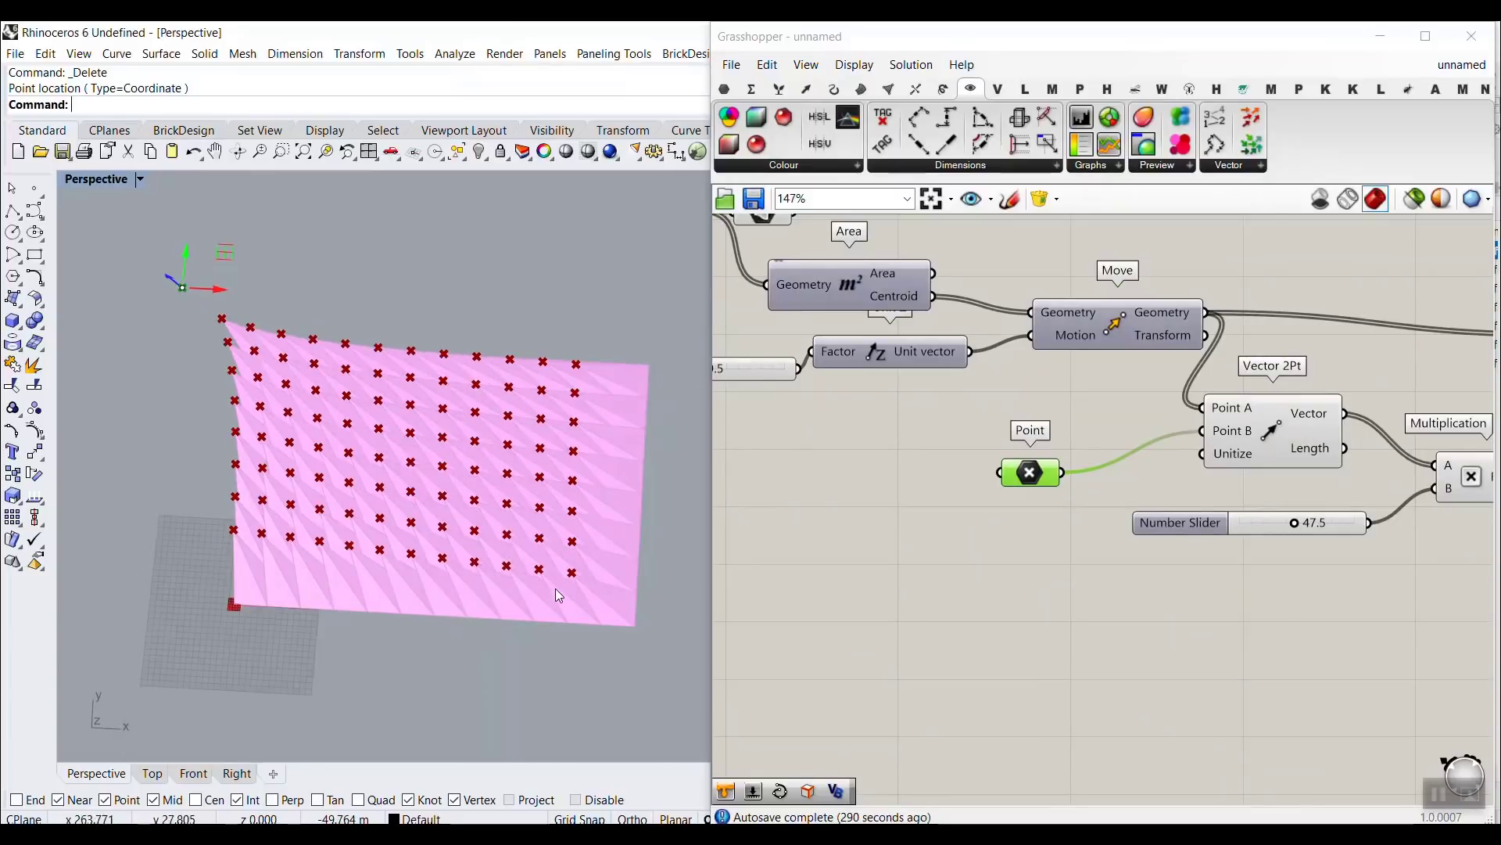
pyautogui.moveTo(509, 606); pyautogui.dragTo(674, 457, button='right')
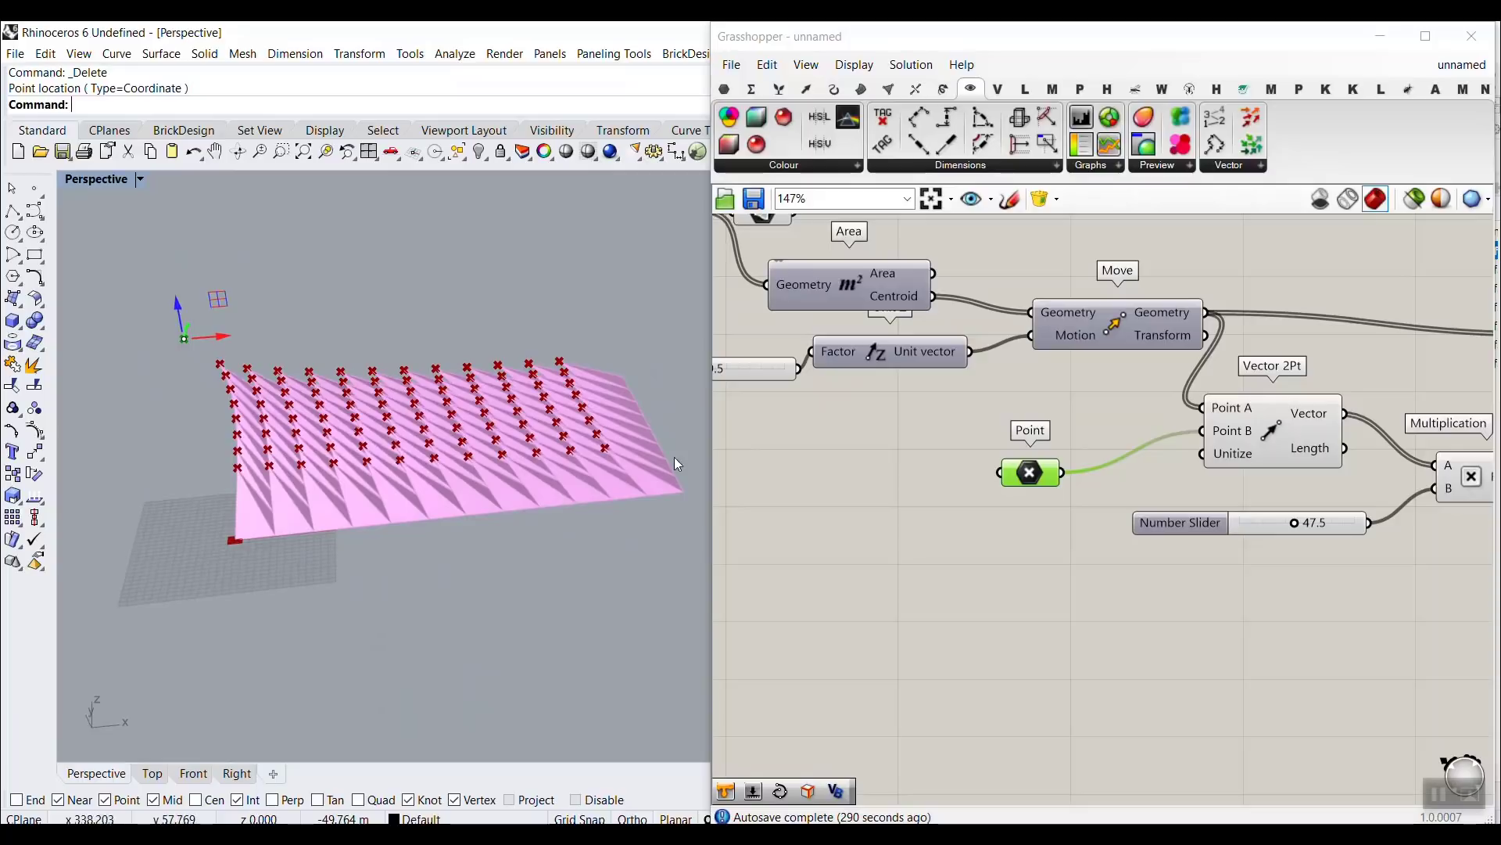
# Examine from several angles how the attractor point leans the shaded pyramids, comparing those at the grid's far corner.
pyautogui.scroll(3, 295, 439)
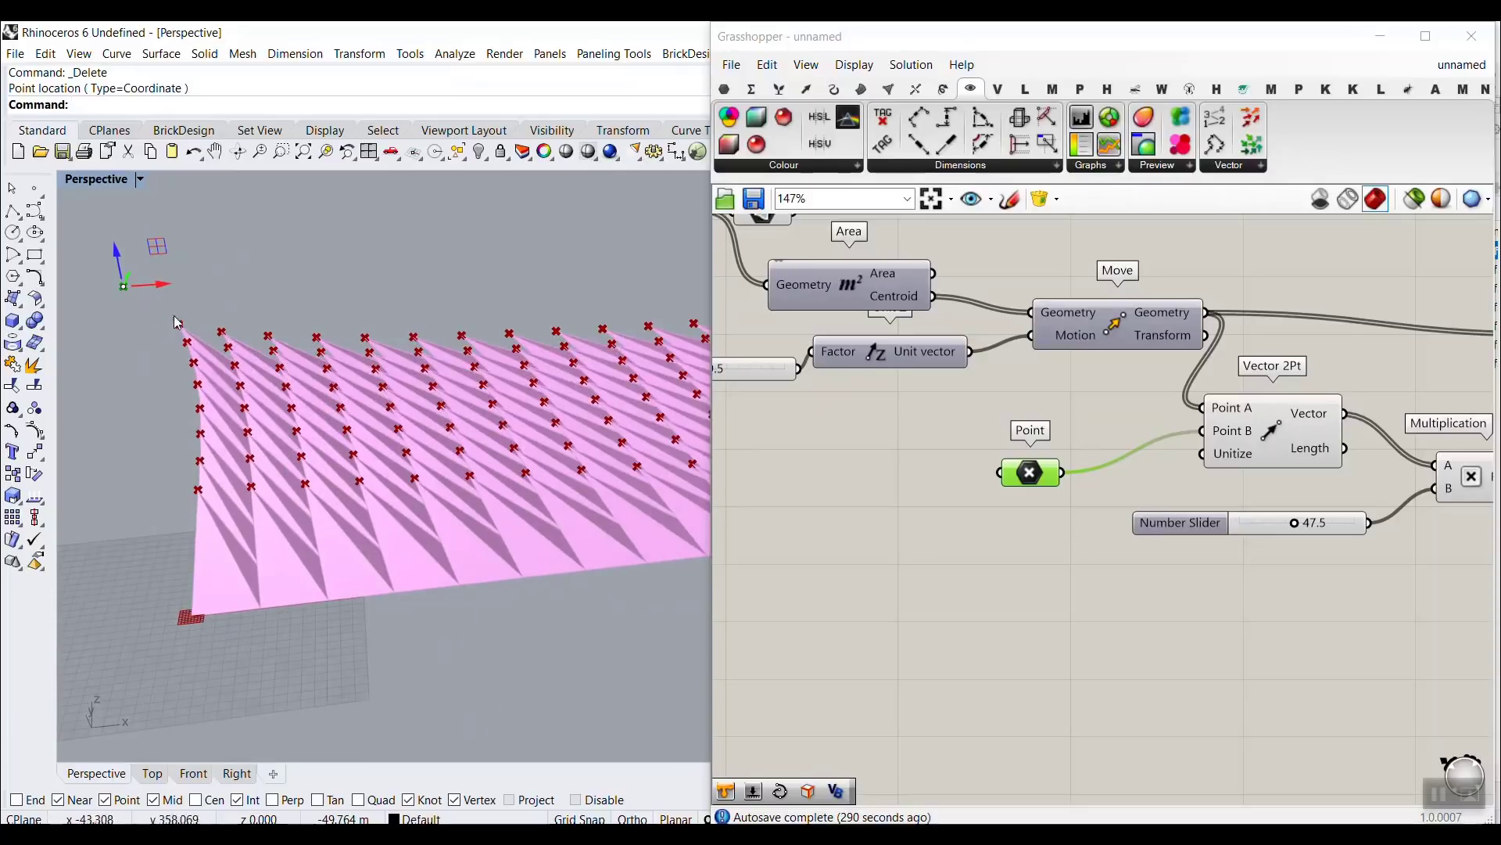
pyautogui.scroll(-3, 140, 299)
pyautogui.scroll(4, 143, 298)
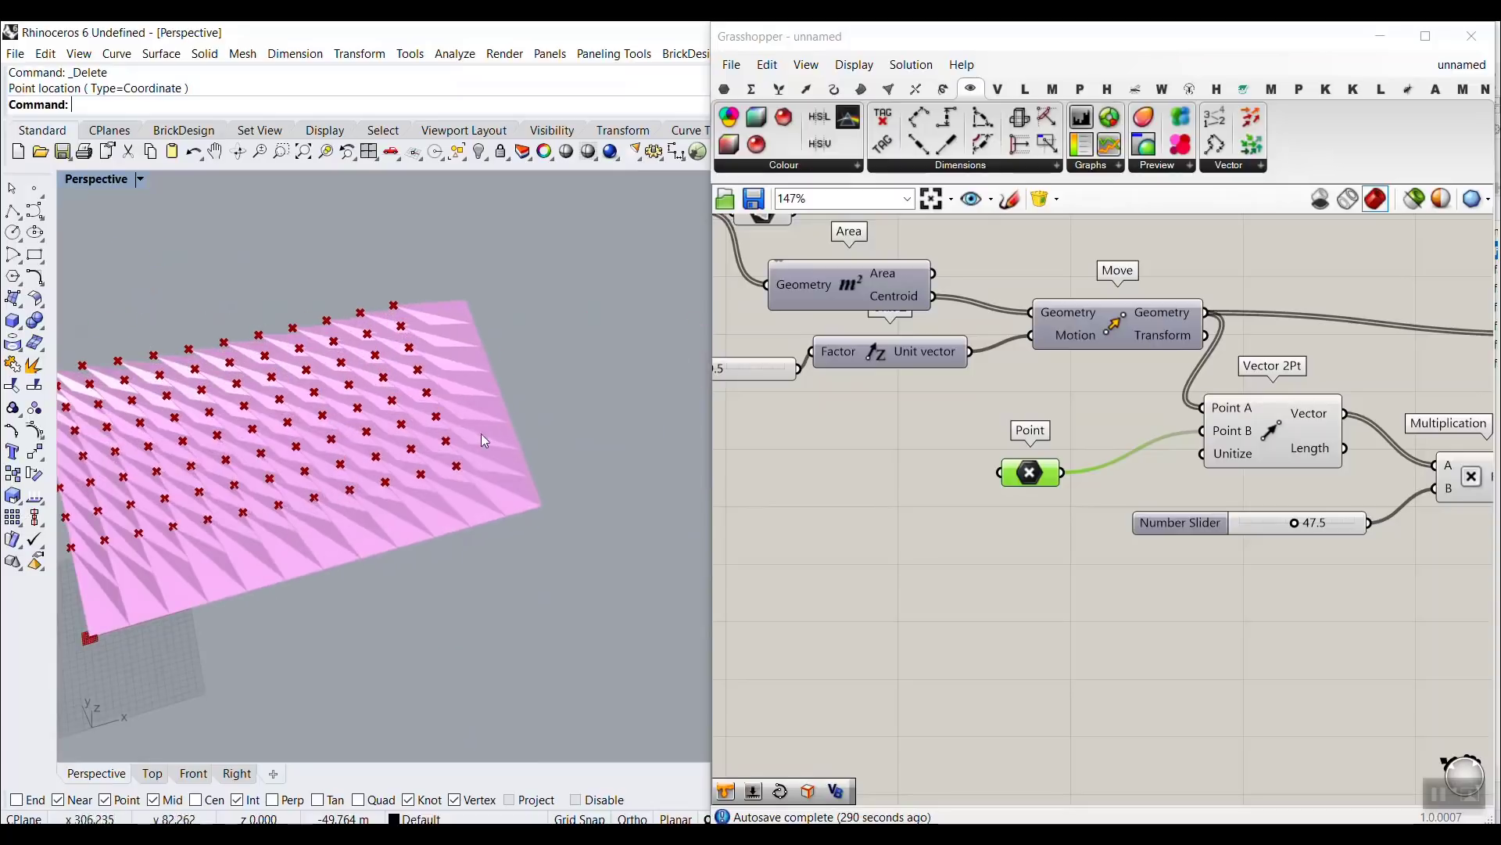
pyautogui.scroll(3, 453, 485)
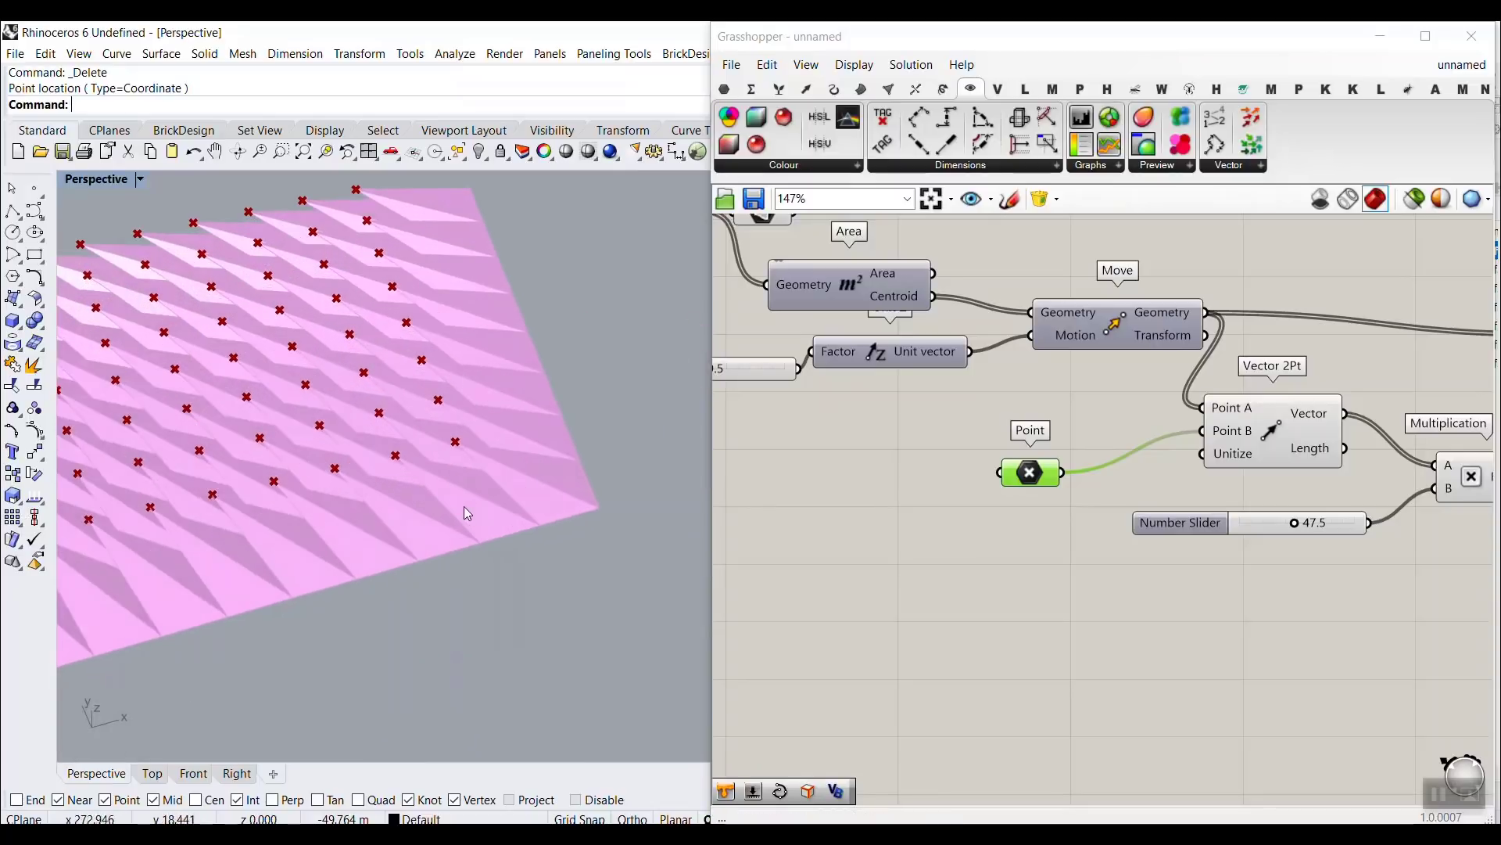
pyautogui.moveTo(489, 485); pyautogui.dragTo(563, 336, button='right')
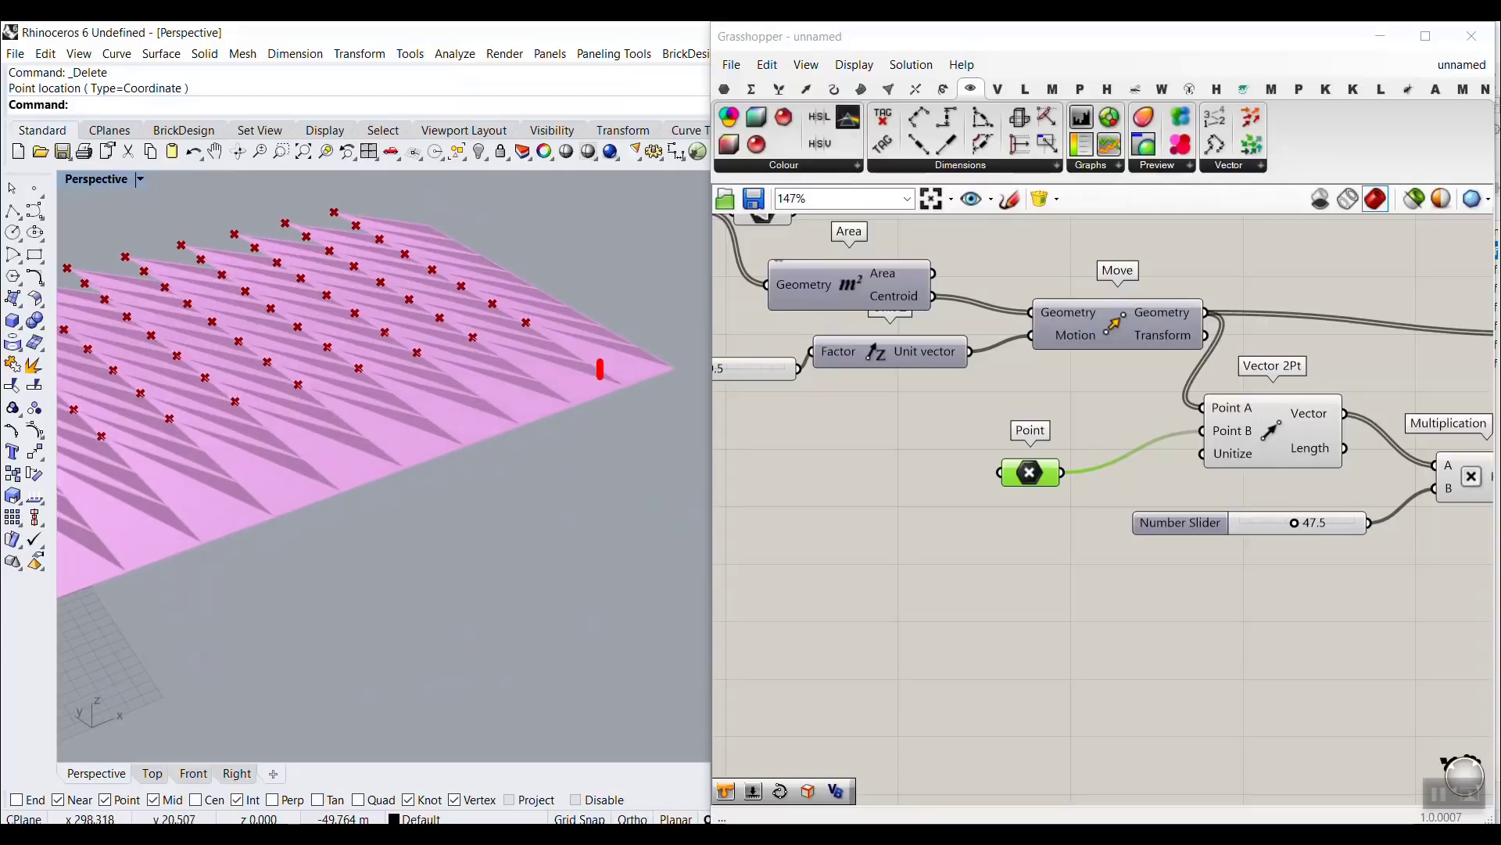
pyautogui.moveTo(544, 393); pyautogui.dragTo(542, 346)
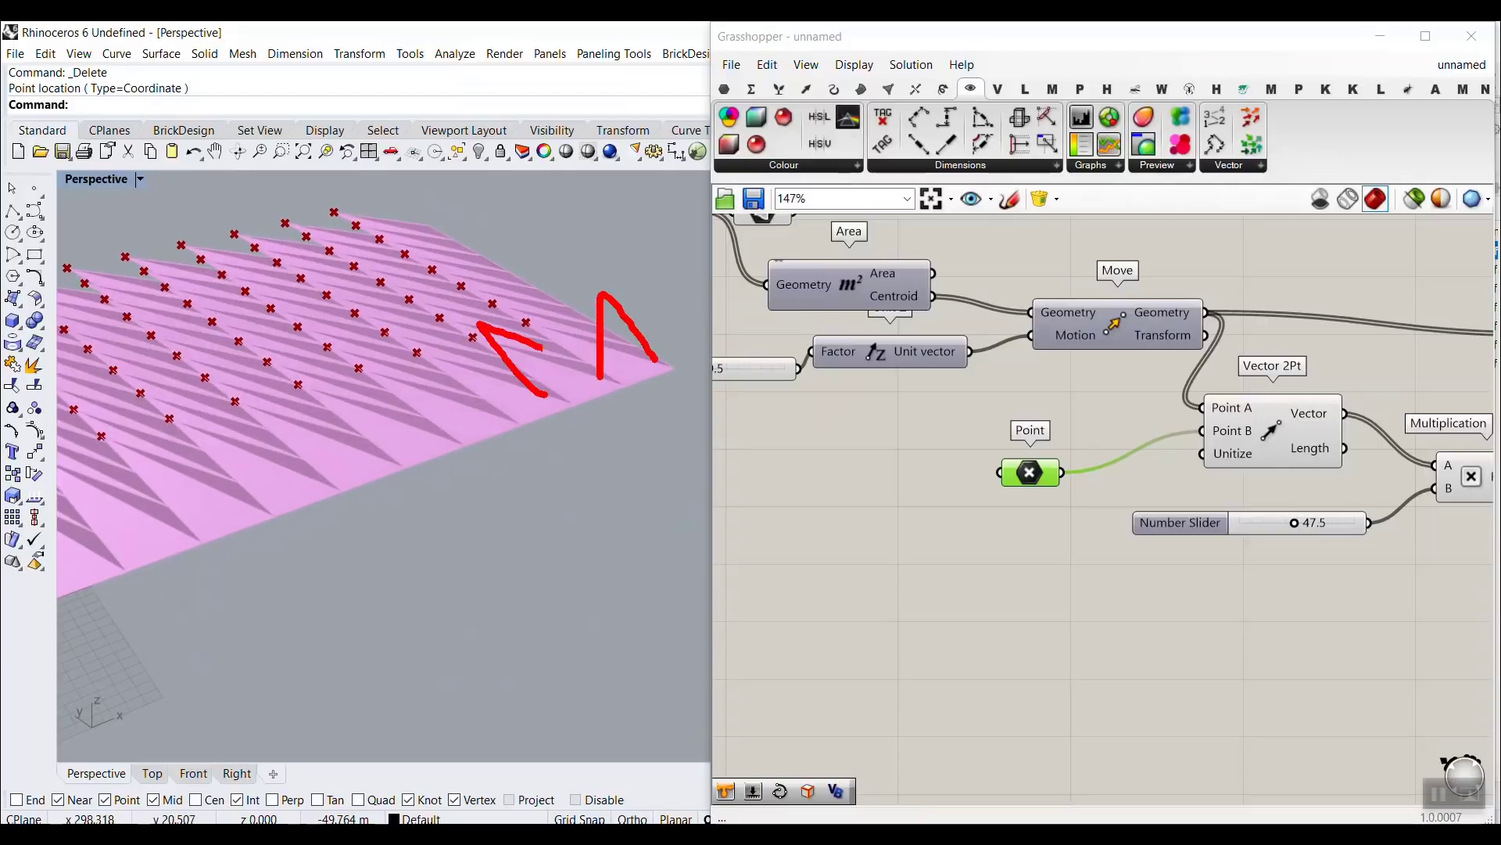
pyautogui.moveTo(478, 387)
pyautogui.mouseDown()
pyautogui.moveTo(385, 332)
pyautogui.moveTo(483, 371)
pyautogui.mouseUp()
pyautogui.moveTo(587, 330)
pyautogui.mouseDown()
pyautogui.moveTo(427, 309)
pyautogui.moveTo(369, 330)
pyautogui.mouseUp()
pyautogui.press('Escape')
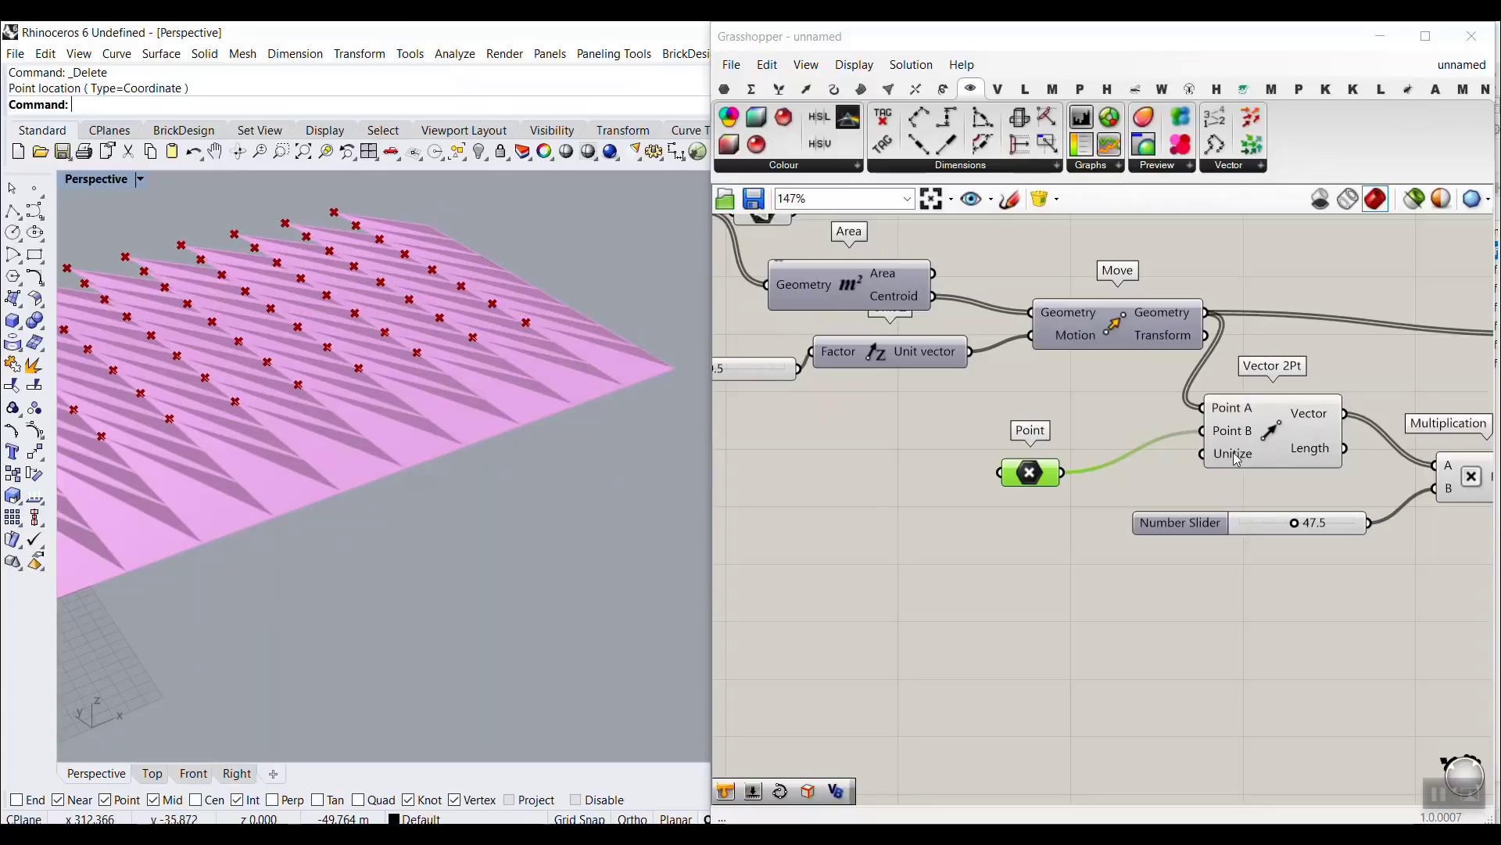
# Delete the number slider feeding the Multiplication component's B input.
pyautogui.moveTo(1413, 542); pyautogui.dragTo(1223, 543, button='right')
pyautogui.click(1114, 527)
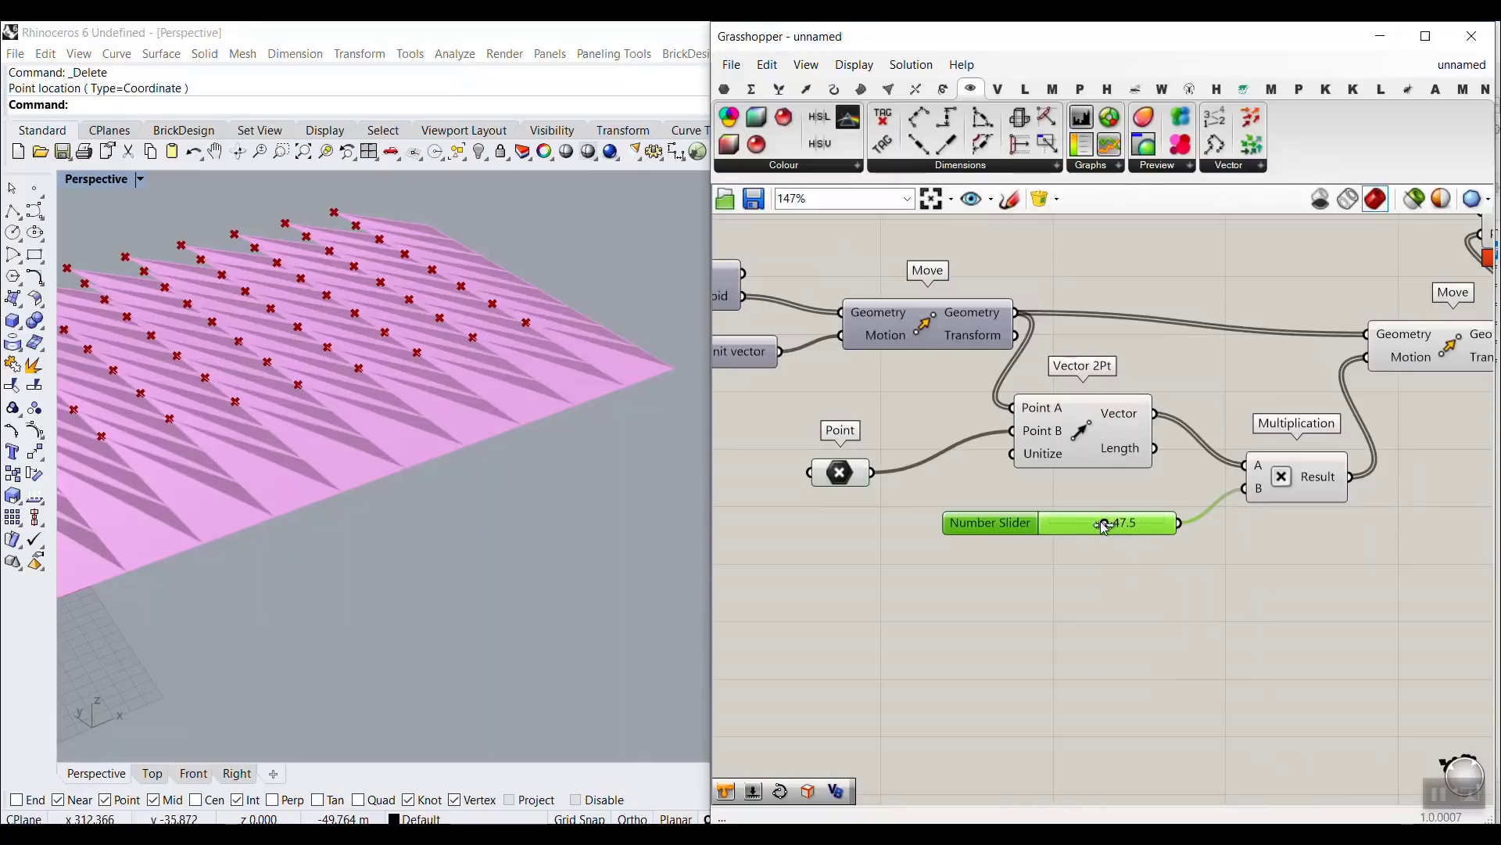
pyautogui.moveTo(1103, 526); pyautogui.dragTo(1097, 529)
pyautogui.press('Delete')
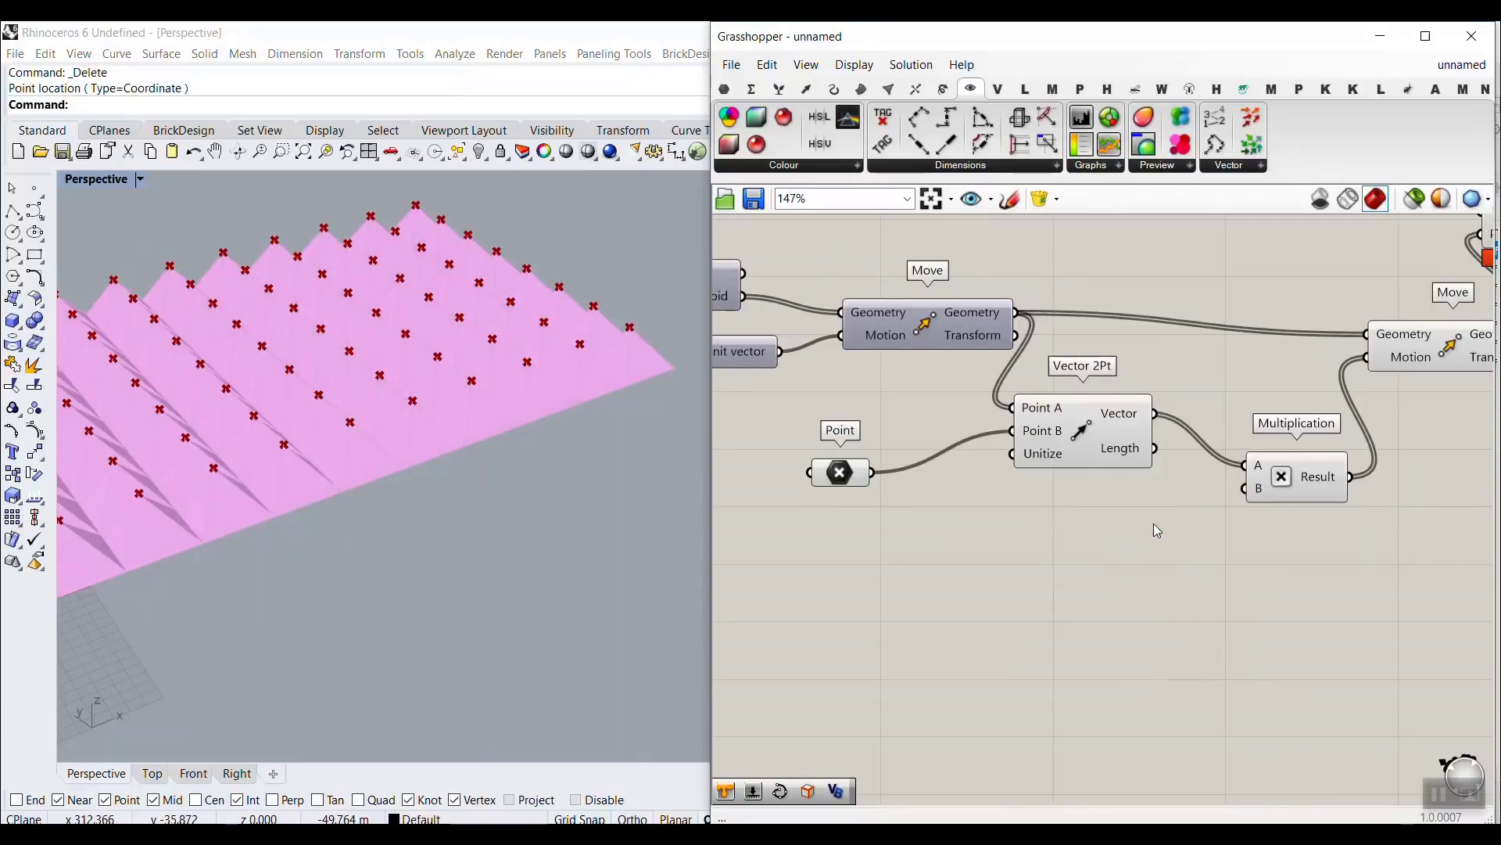
# Add a Distance component, connecting the first Move's Geometry output to Point A and the Point parameter to Point B.
pyautogui.click(807, 89)
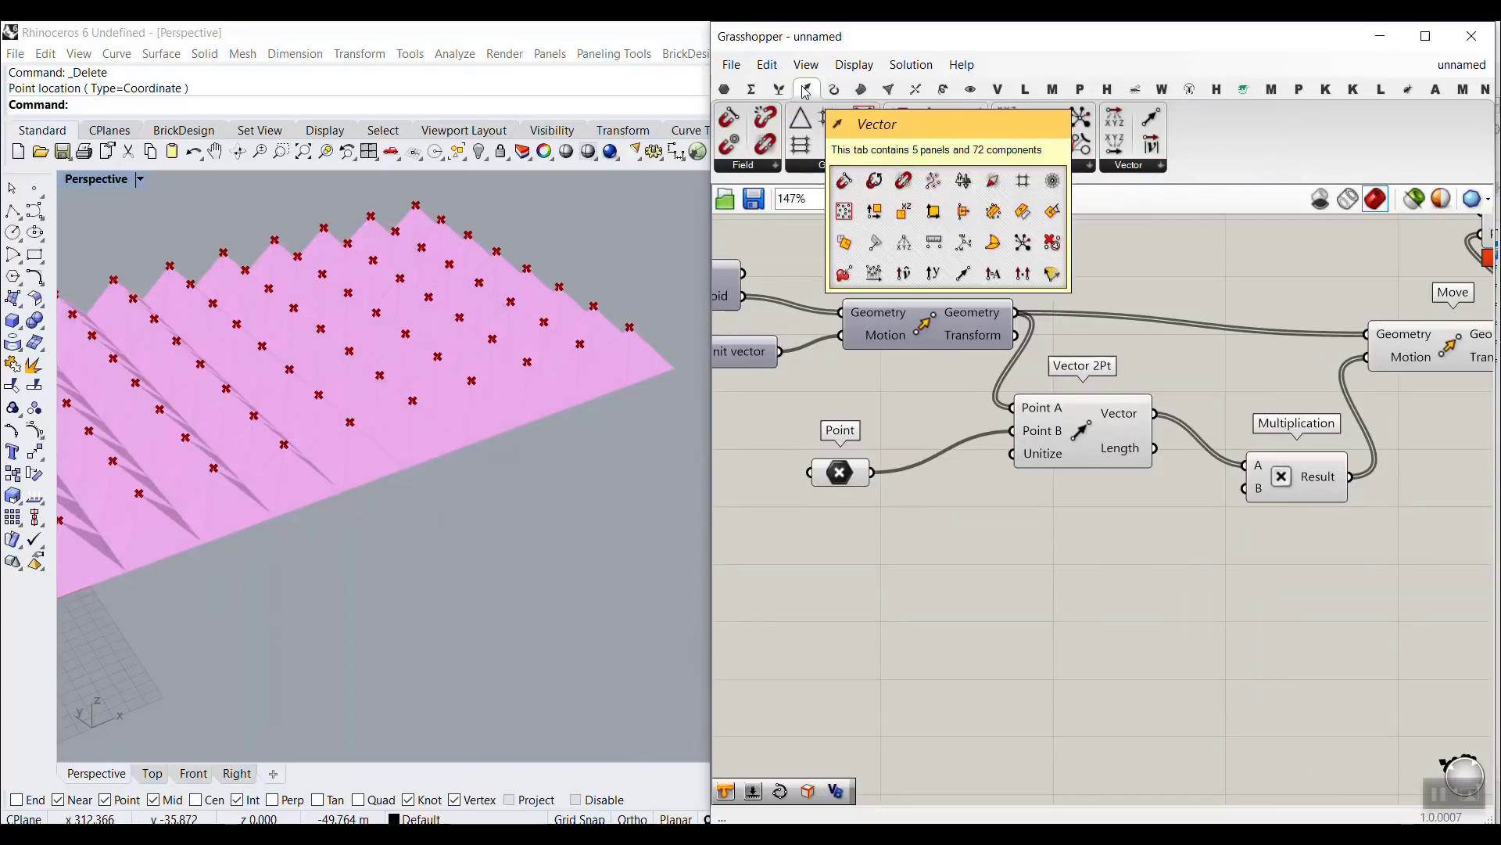
pyautogui.moveTo(1044, 119); pyautogui.dragTo(1126, 553)
pyautogui.moveTo(1015, 313); pyautogui.dragTo(1052, 547)
pyautogui.moveTo(872, 473); pyautogui.dragTo(1052, 570)
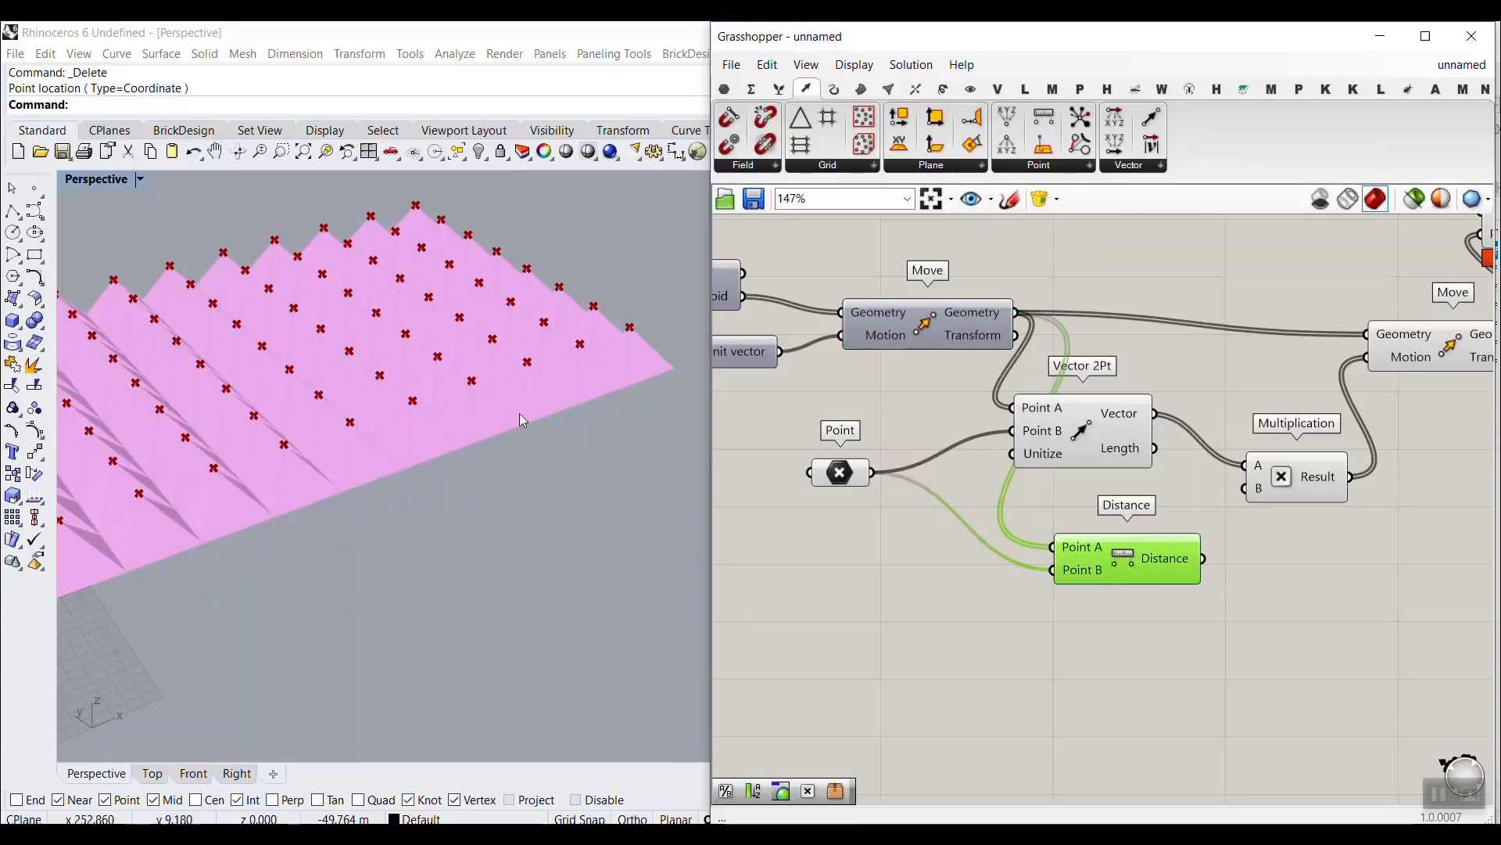
# Visualise the distances with a temporary Line component from the moved centroids to the attractor point, and delete that component.
pyautogui.moveTo(524, 421); pyautogui.dragTo(360, 395, button='right')
pyautogui.click(833, 88)
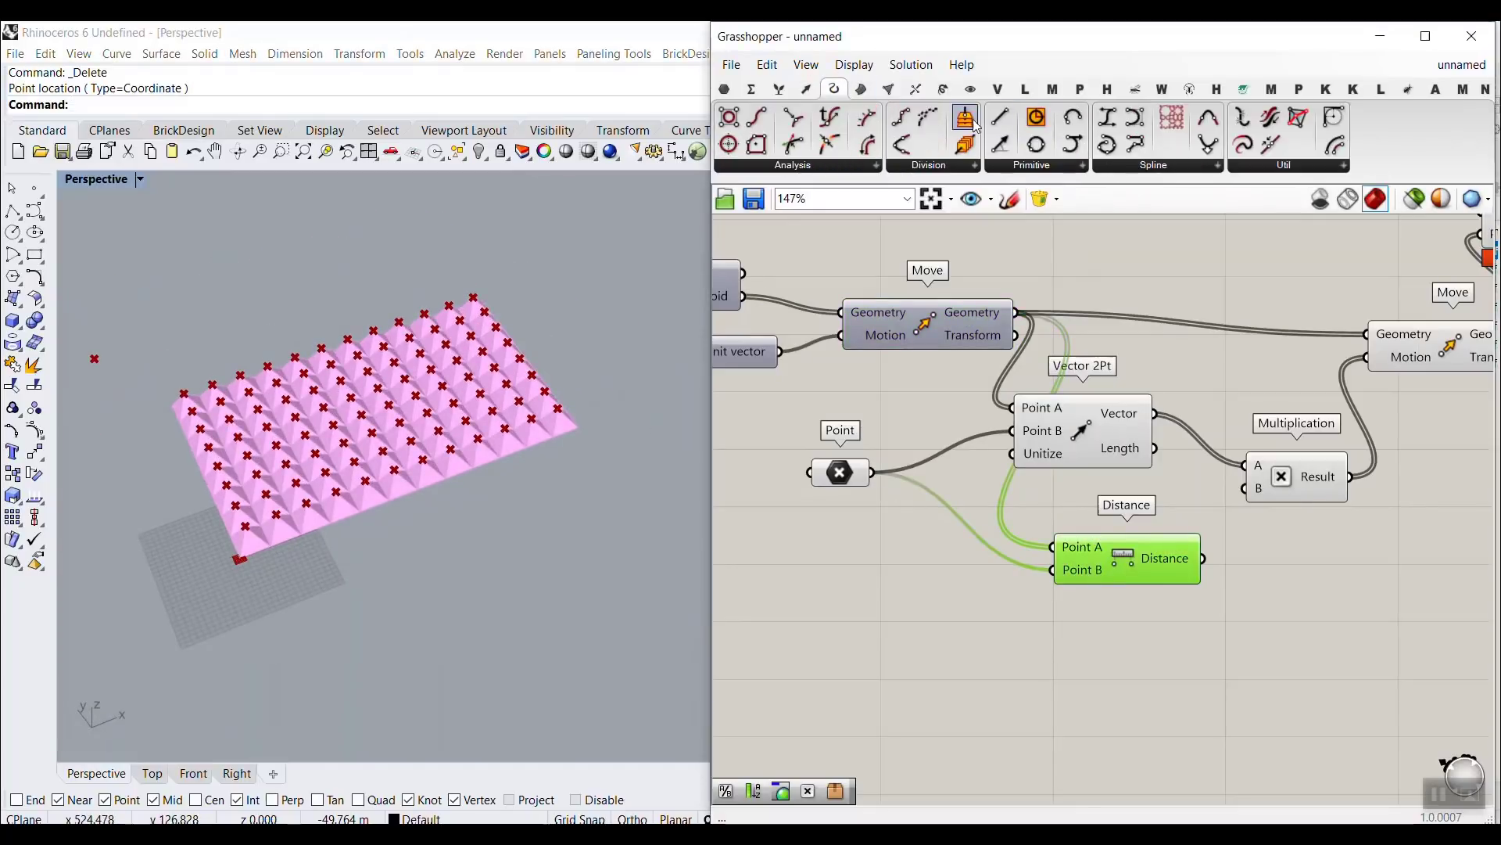
pyautogui.moveTo(1166, 356); pyautogui.dragTo(1166, 354)
pyautogui.moveTo(1015, 313); pyautogui.dragTo(1124, 640)
pyautogui.moveTo(873, 473); pyautogui.dragTo(1055, 646)
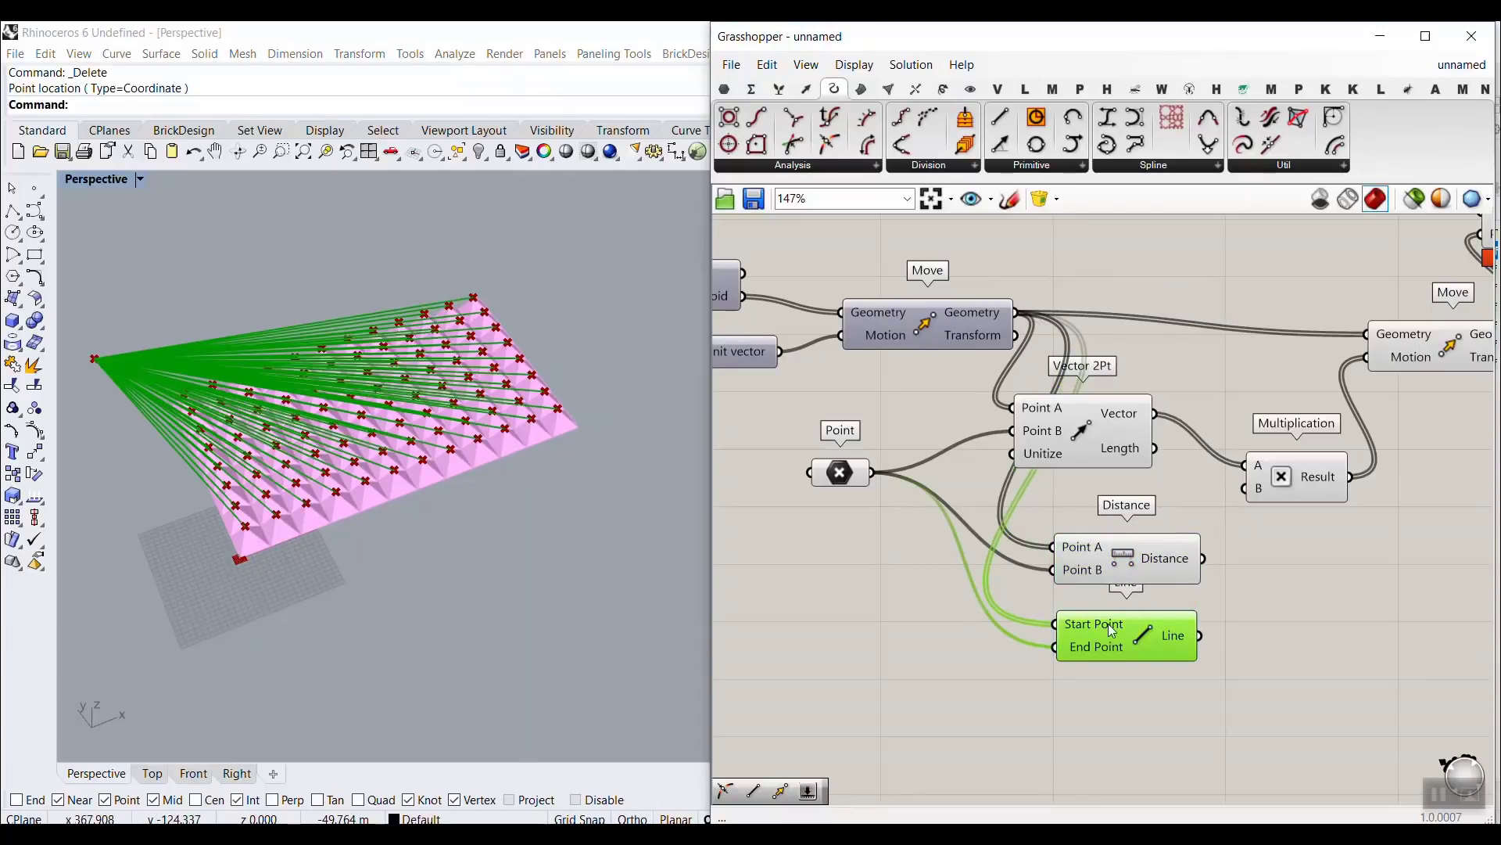
pyautogui.press('Delete')
# Reverse the Distance component's output list and reposition the component below Vector 2Pt.
pyautogui.moveTo(1152, 553); pyautogui.dragTo(1134, 569)
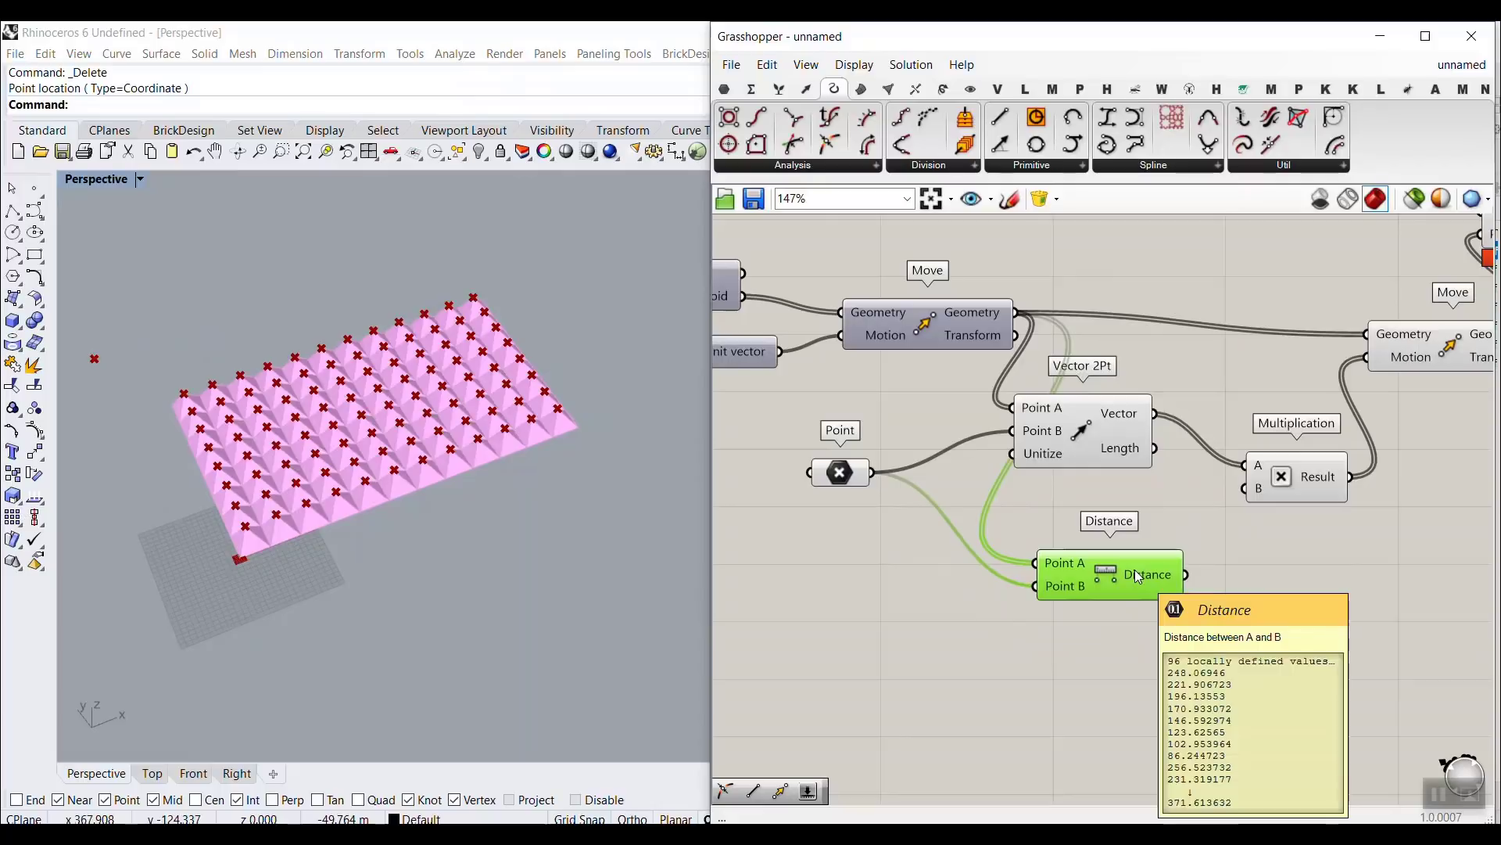
pyautogui.click(1191, 606)
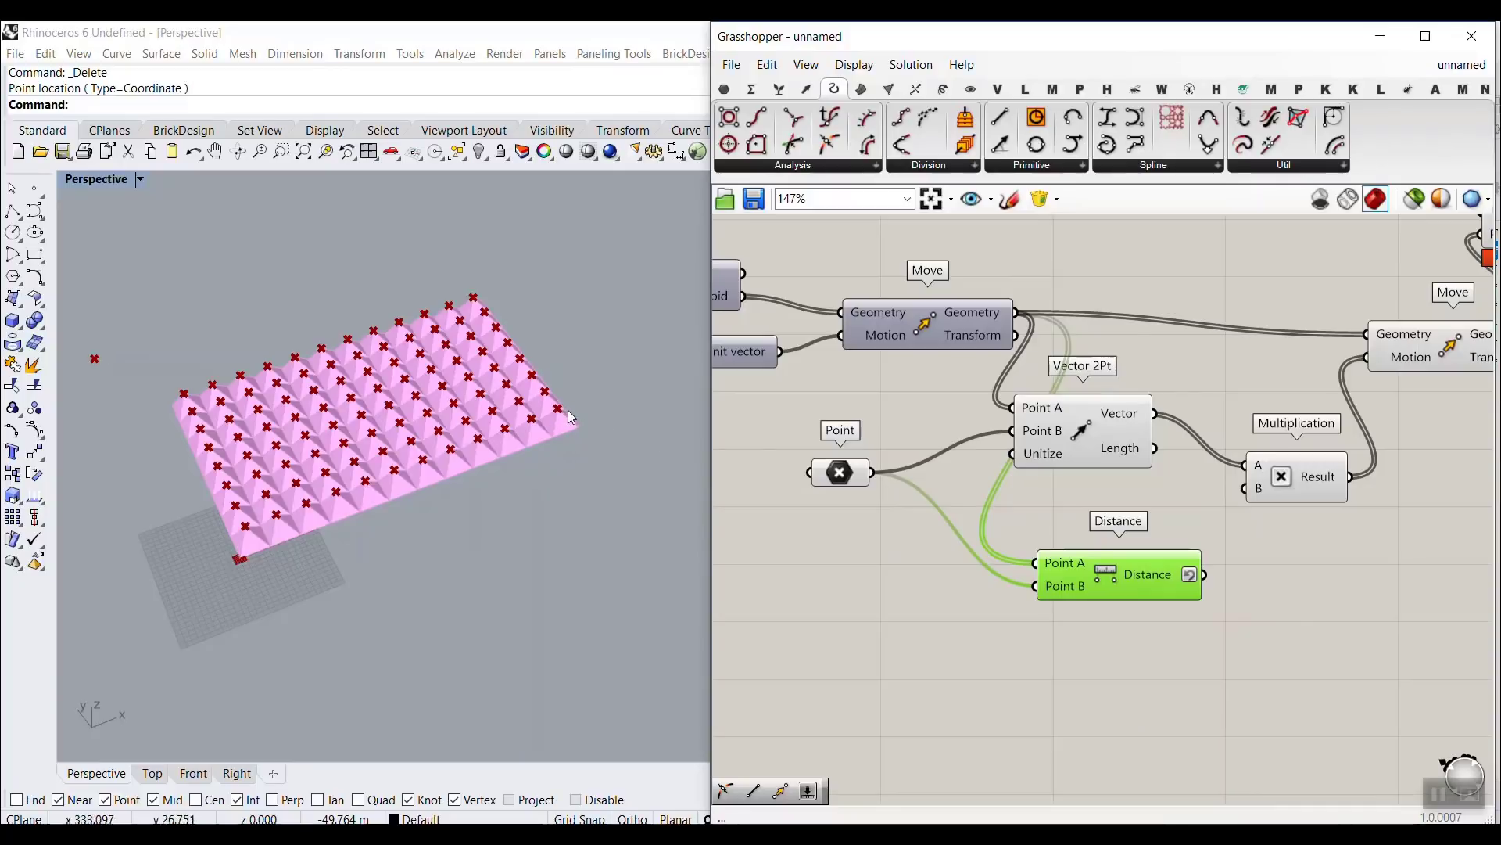
pyautogui.moveTo(1152, 569); pyautogui.dragTo(1063, 546)
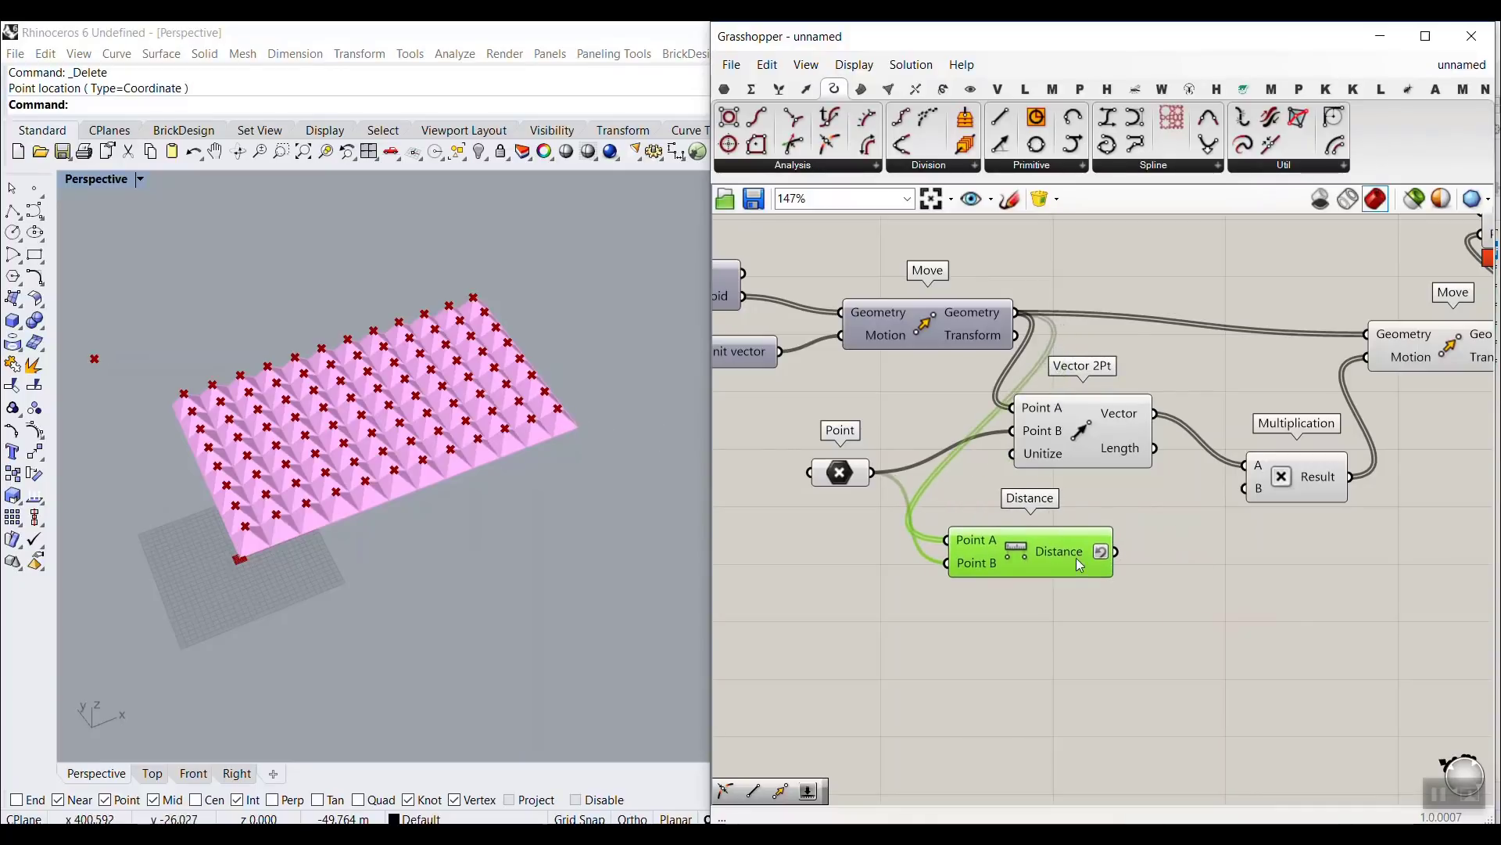
# Add a second Multiplication component beside Distance and connect the Distance output to its A input.
pyautogui.click(754, 91)
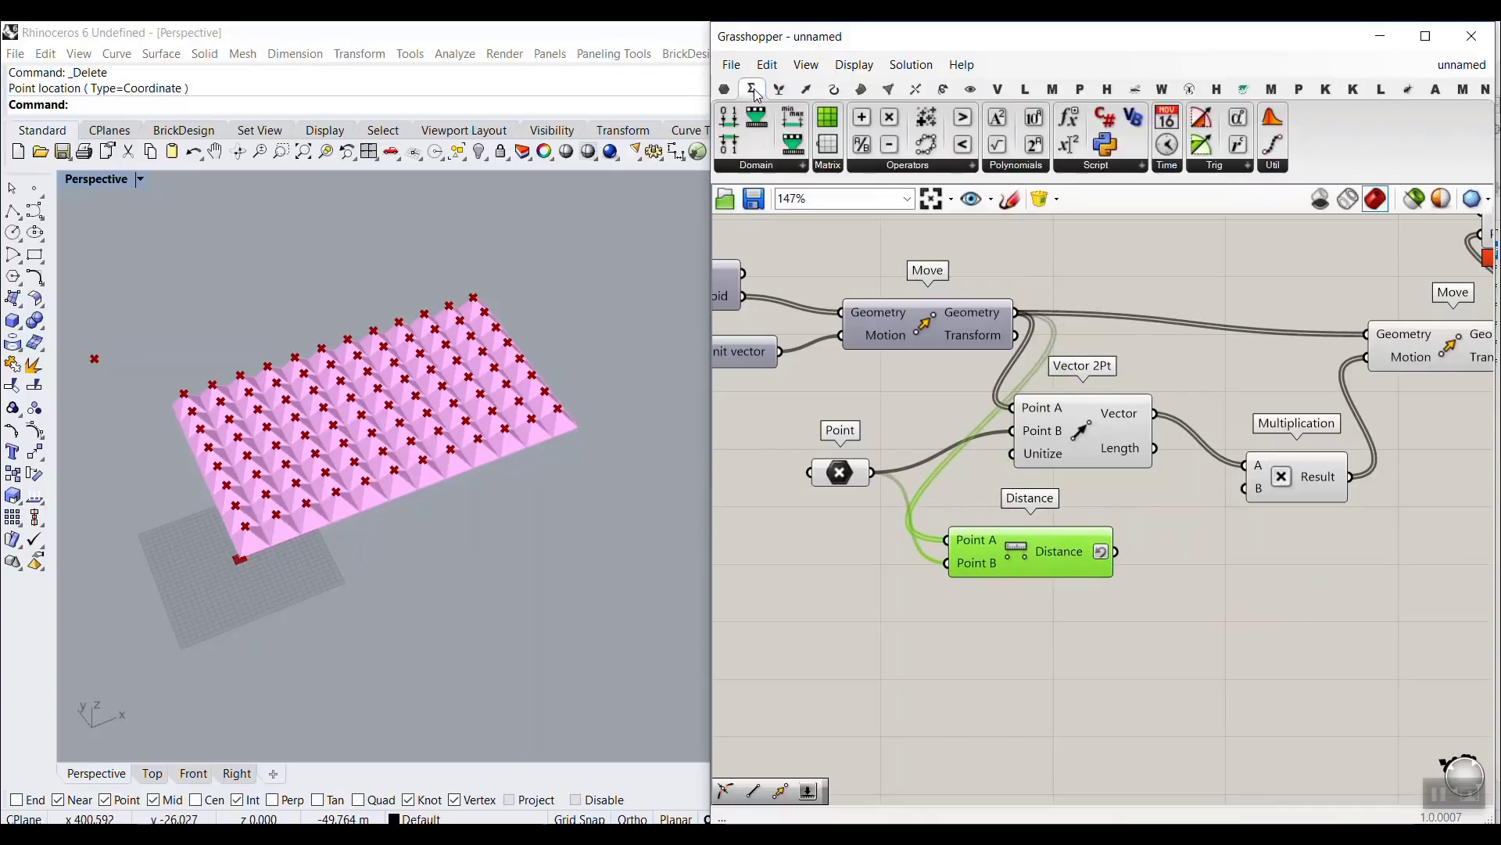
pyautogui.moveTo(1114, 478); pyautogui.dragTo(1203, 603)
pyautogui.moveTo(1117, 552); pyautogui.dragTo(1149, 591)
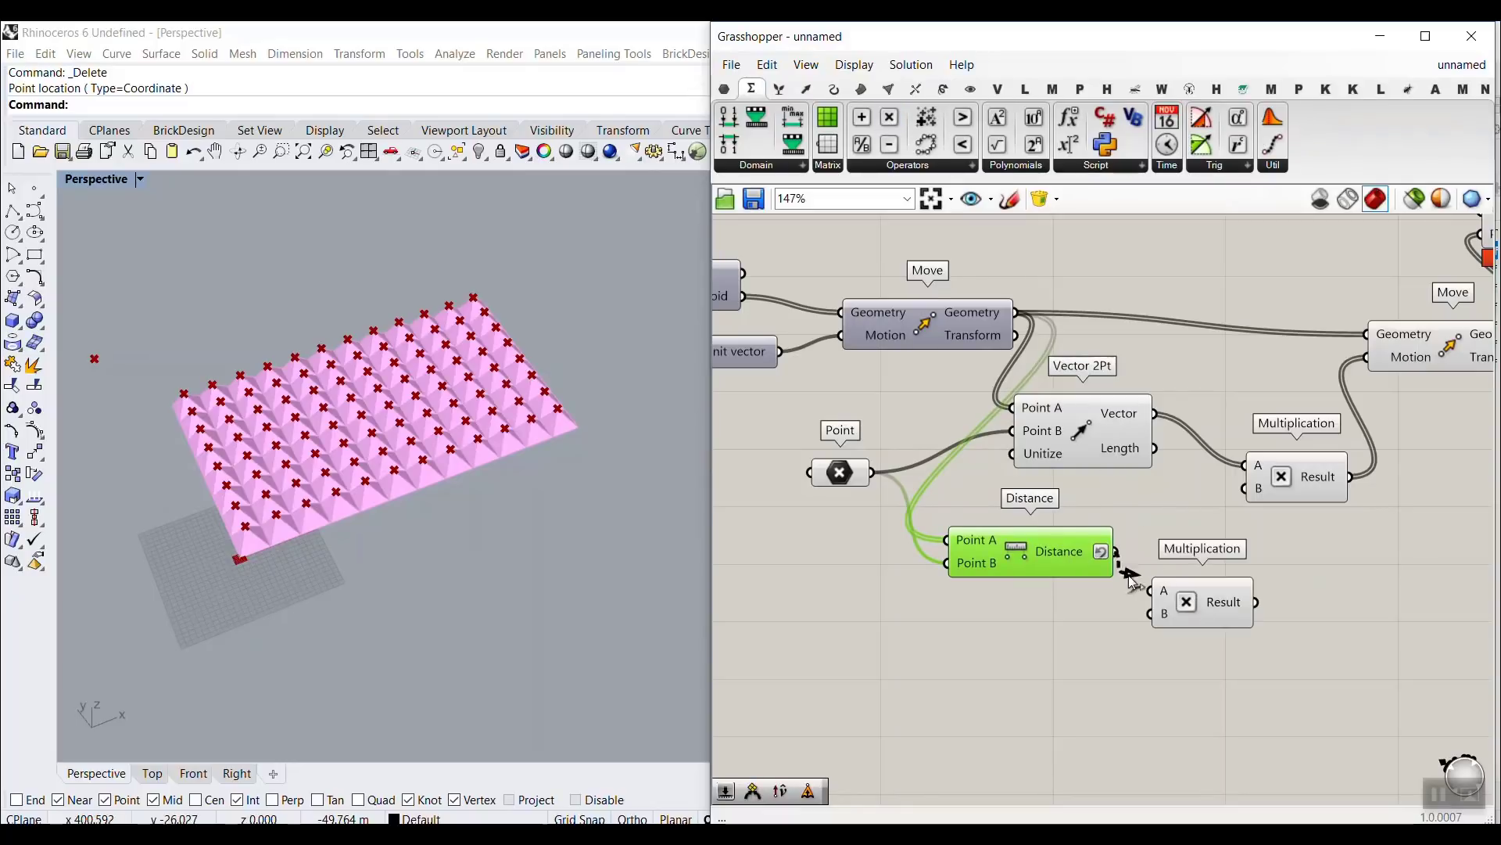
pyautogui.click(1012, 632)
pyautogui.doubleClick(1012, 631)
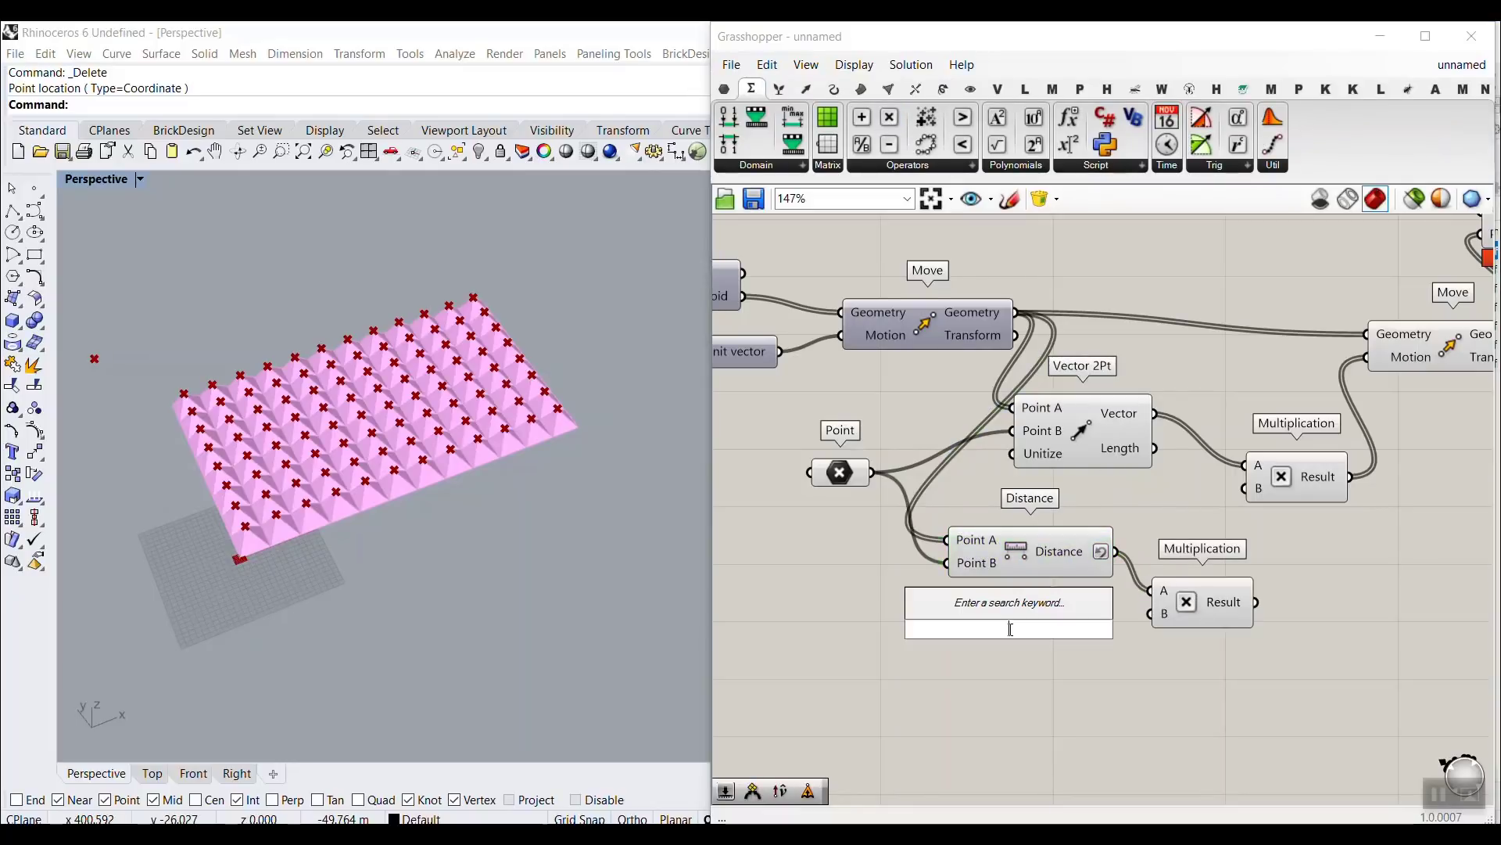
pyautogui.click(628, 506)
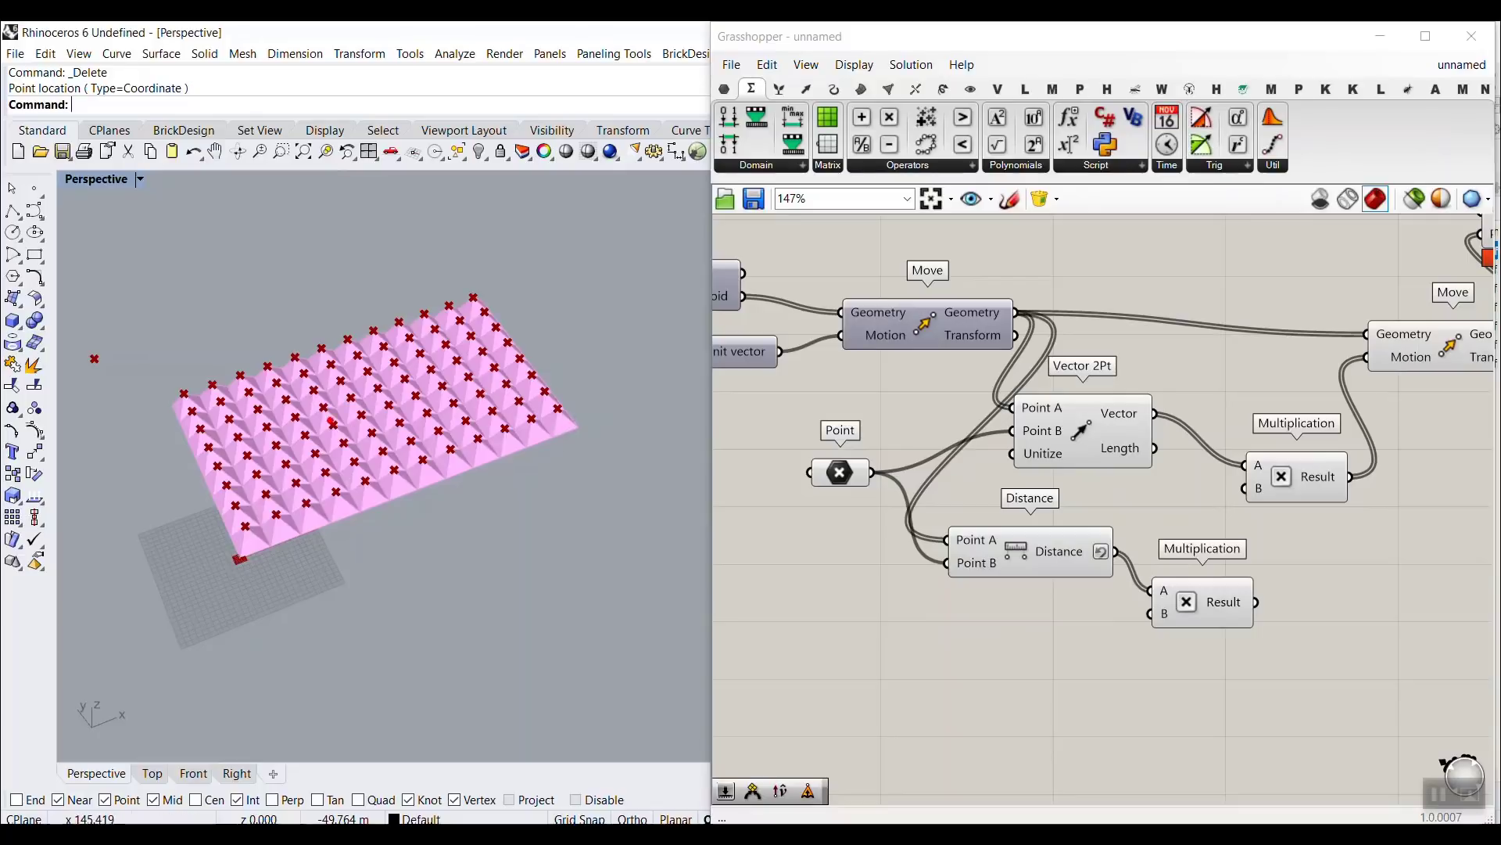
pyautogui.moveTo(309, 412)
pyautogui.mouseDown()
pyautogui.moveTo(224, 405)
pyautogui.moveTo(160, 362)
pyautogui.moveTo(160, 406)
pyautogui.mouseUp()
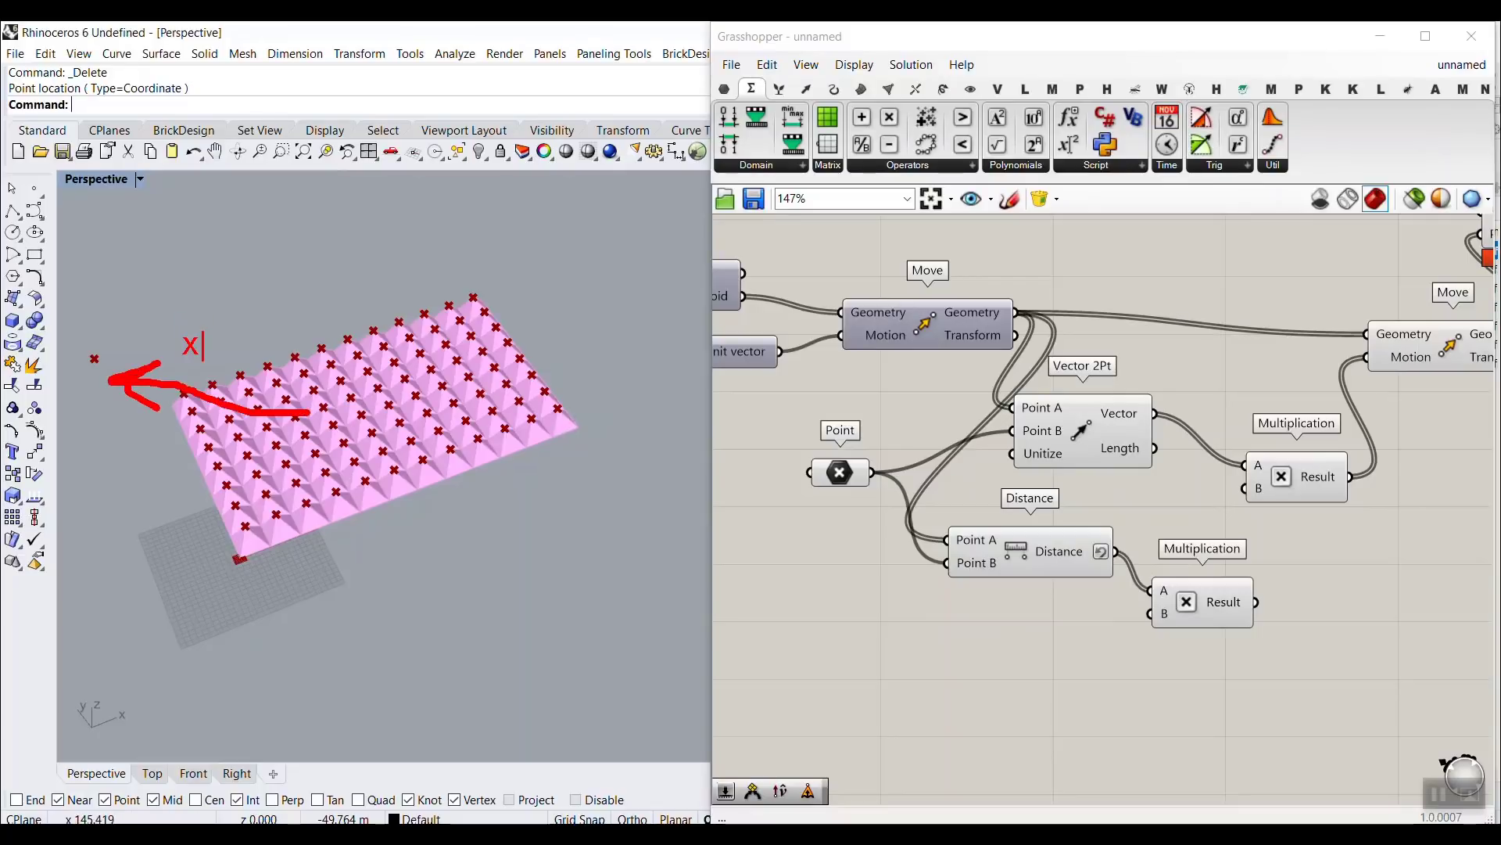
pyautogui.write('.3')
pyautogui.press('Escape')
# Create a 0.25 number slider for the new Multiplication's B input and connect that component's Result to the first Multiplication's B input.
pyautogui.doubleClick(1001, 623)
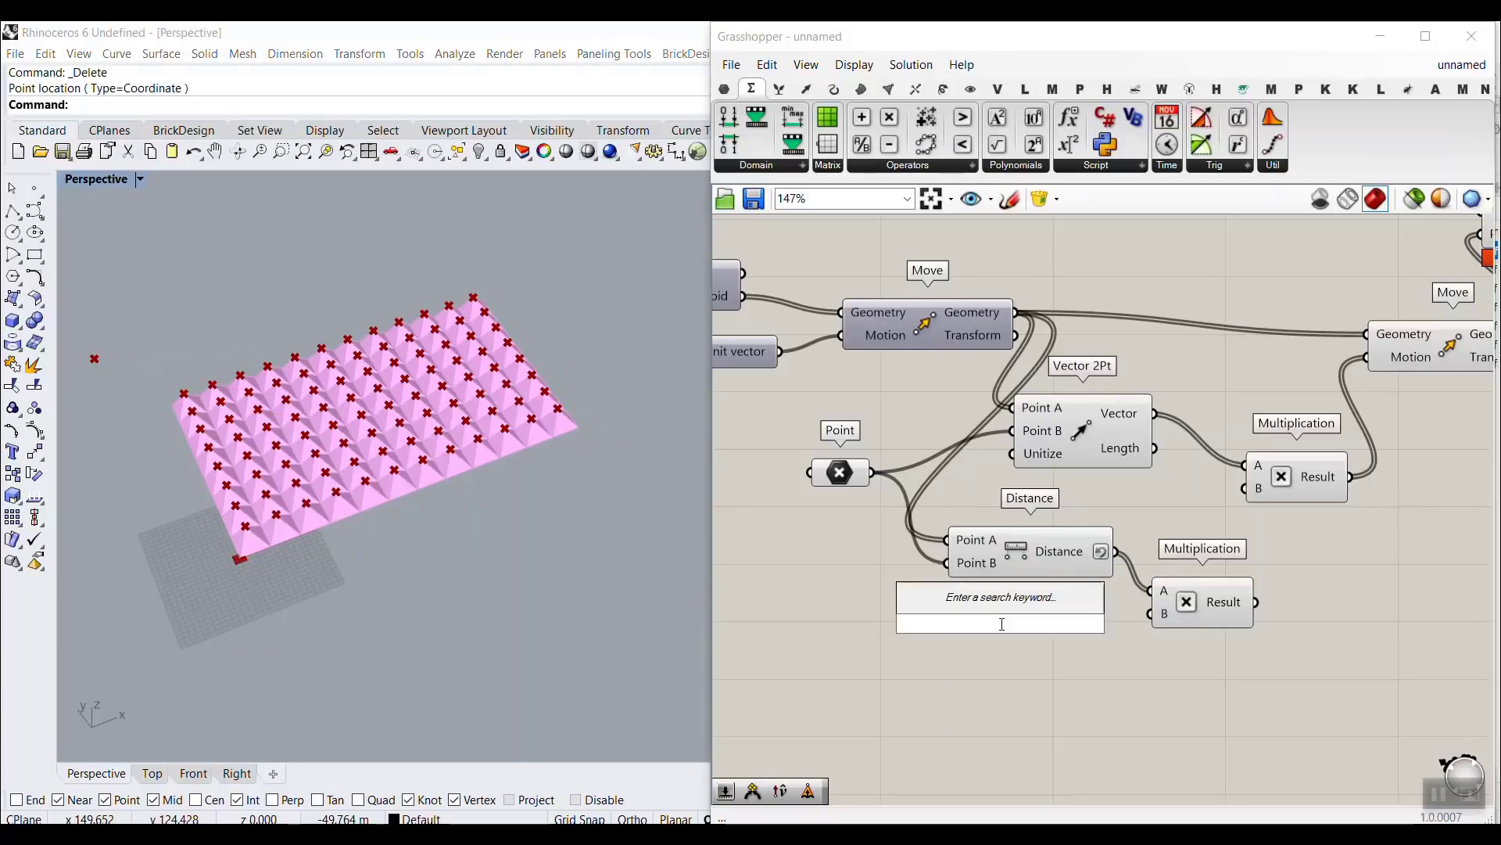
pyautogui.write('0.25')
pyautogui.press('Return')
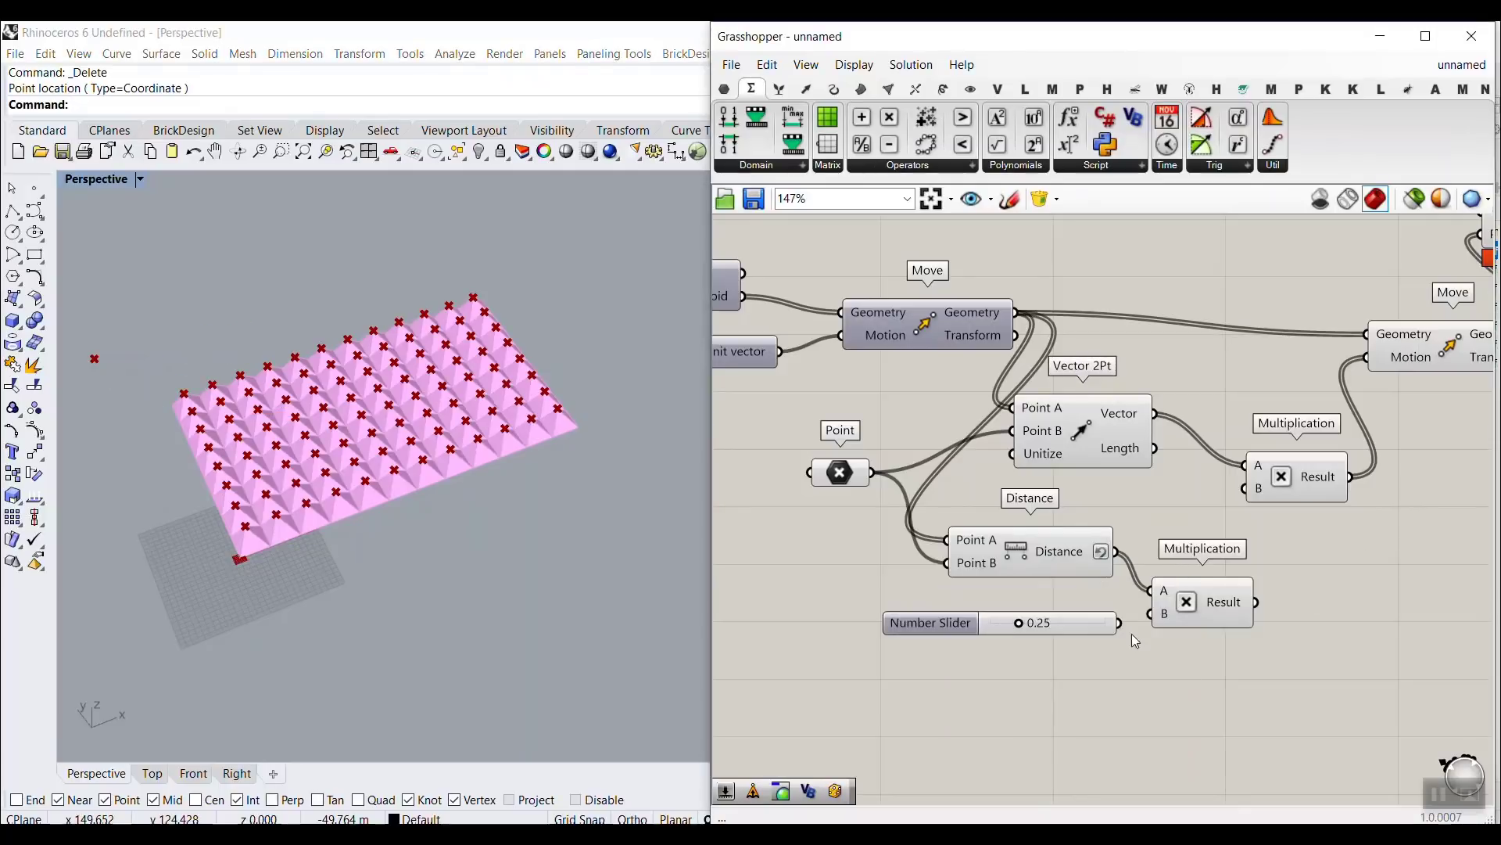
pyautogui.moveTo(1120, 624); pyautogui.dragTo(1148, 618)
pyautogui.moveTo(1255, 603); pyautogui.dragTo(1245, 489)
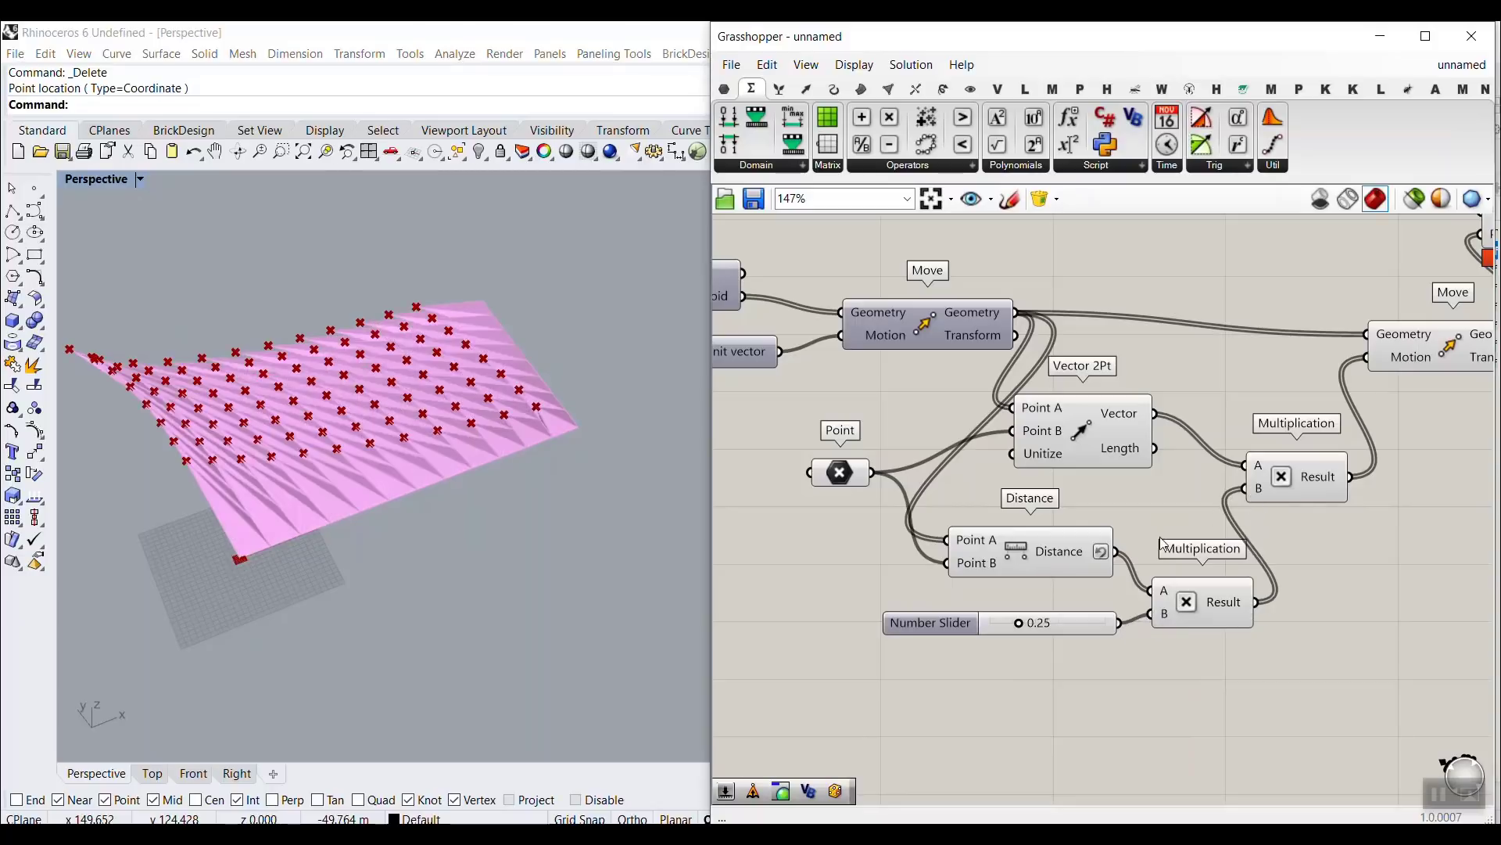
# Set the number slider feeding the second Multiplication to 0.17 and inspect the reshaped pyramids up close.
pyautogui.scroll(2, 1020, 621)
pyautogui.moveTo(1021, 623); pyautogui.dragTo(1010, 623)
pyautogui.scroll(5, 566, 407)
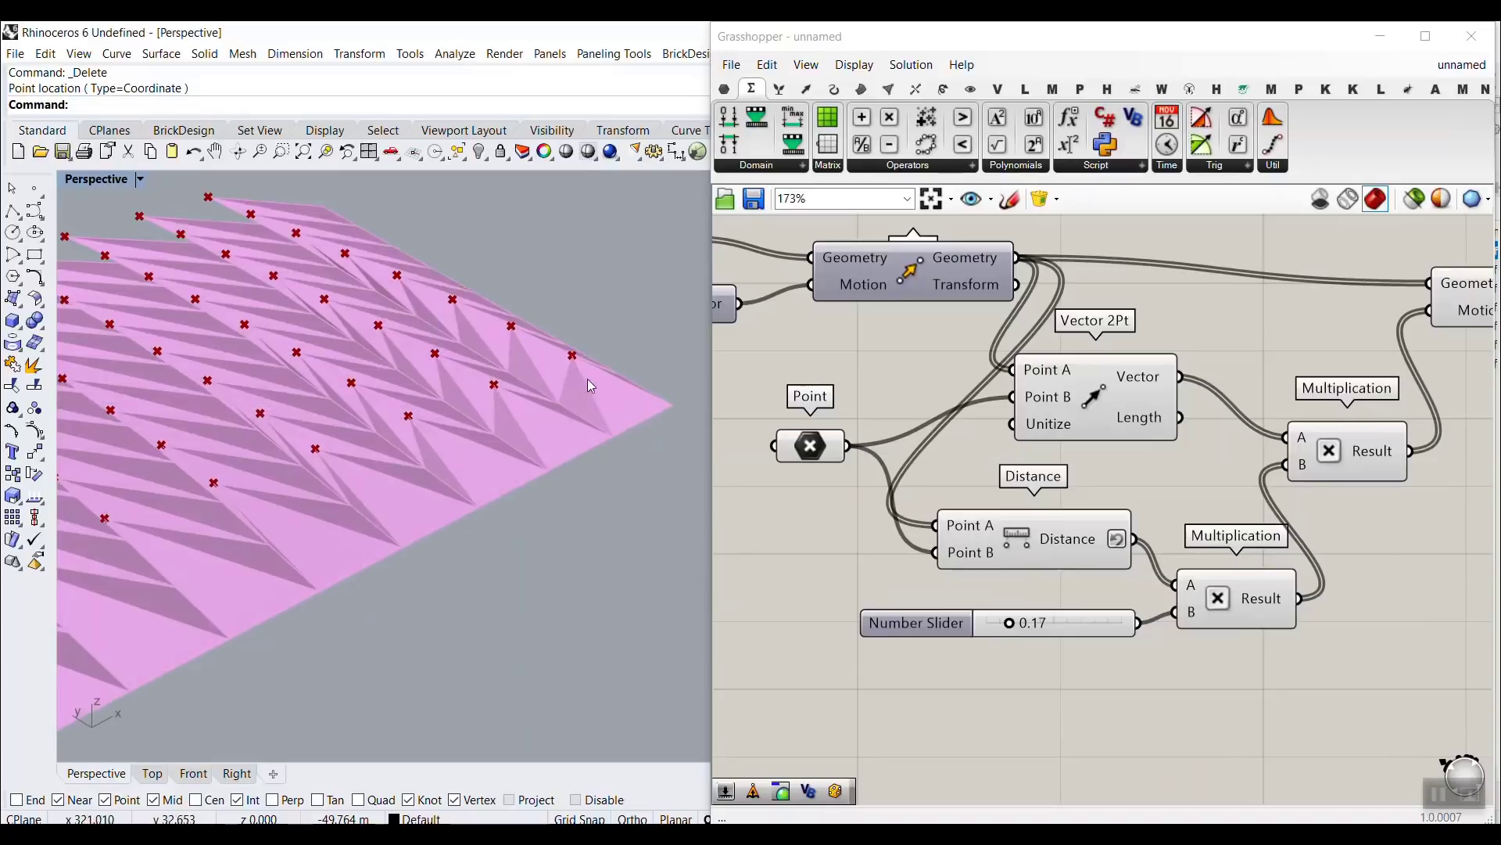
pyautogui.keyDown('shift'); pyautogui.moveTo(407, 427); pyautogui.dragTo(519, 406, button='right'); pyautogui.keyUp('shift')
pyautogui.keyDown('shift'); pyautogui.moveTo(344, 438); pyautogui.dragTo(490, 445, button='right'); pyautogui.keyUp('shift')
pyautogui.scroll(-4, 490, 445)
pyautogui.keyDown('shift'); pyautogui.moveTo(664, 438); pyautogui.dragTo(206, 478, button='right'); pyautogui.keyUp('shift')
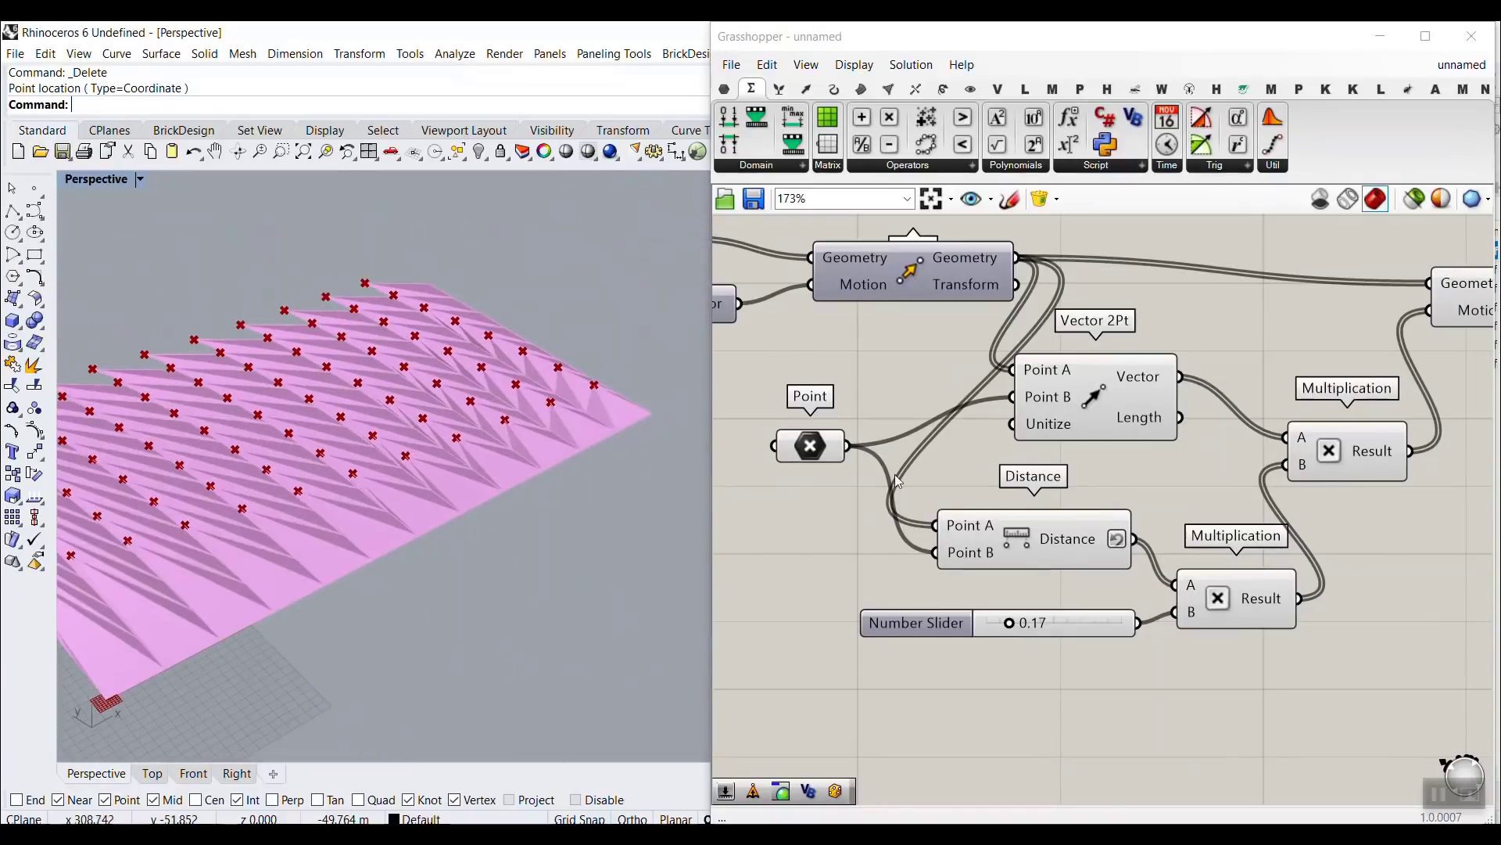
# Switch off Reverse on the Distance output to compare the pyramids' shape, and switch Reverse back on.
pyautogui.rightClick(1068, 537)
pyautogui.click(1093, 592)
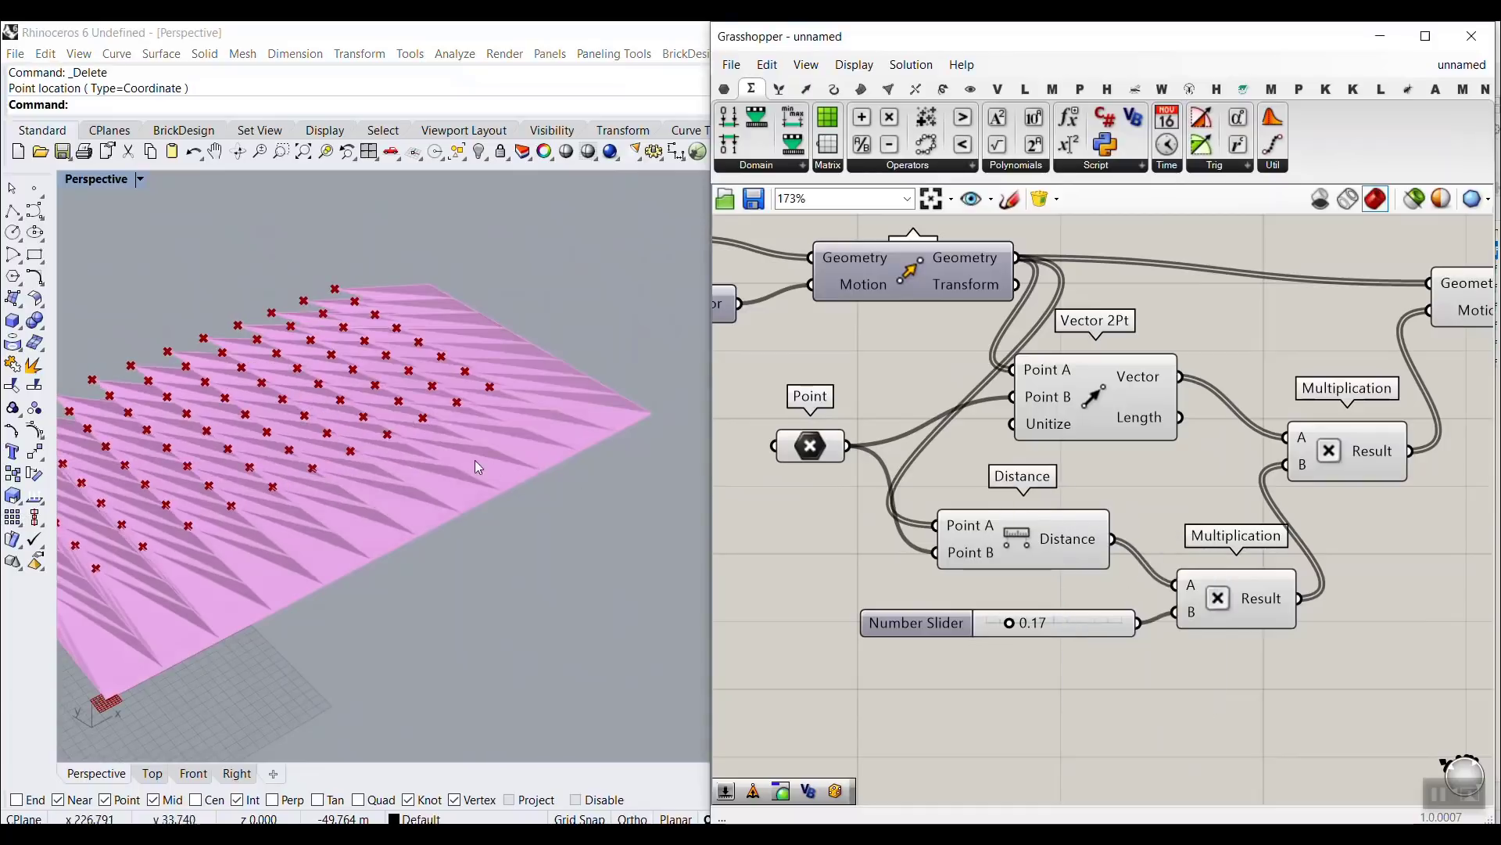
pyautogui.scroll(-9, 489, 458)
pyautogui.scroll(9, 498, 453)
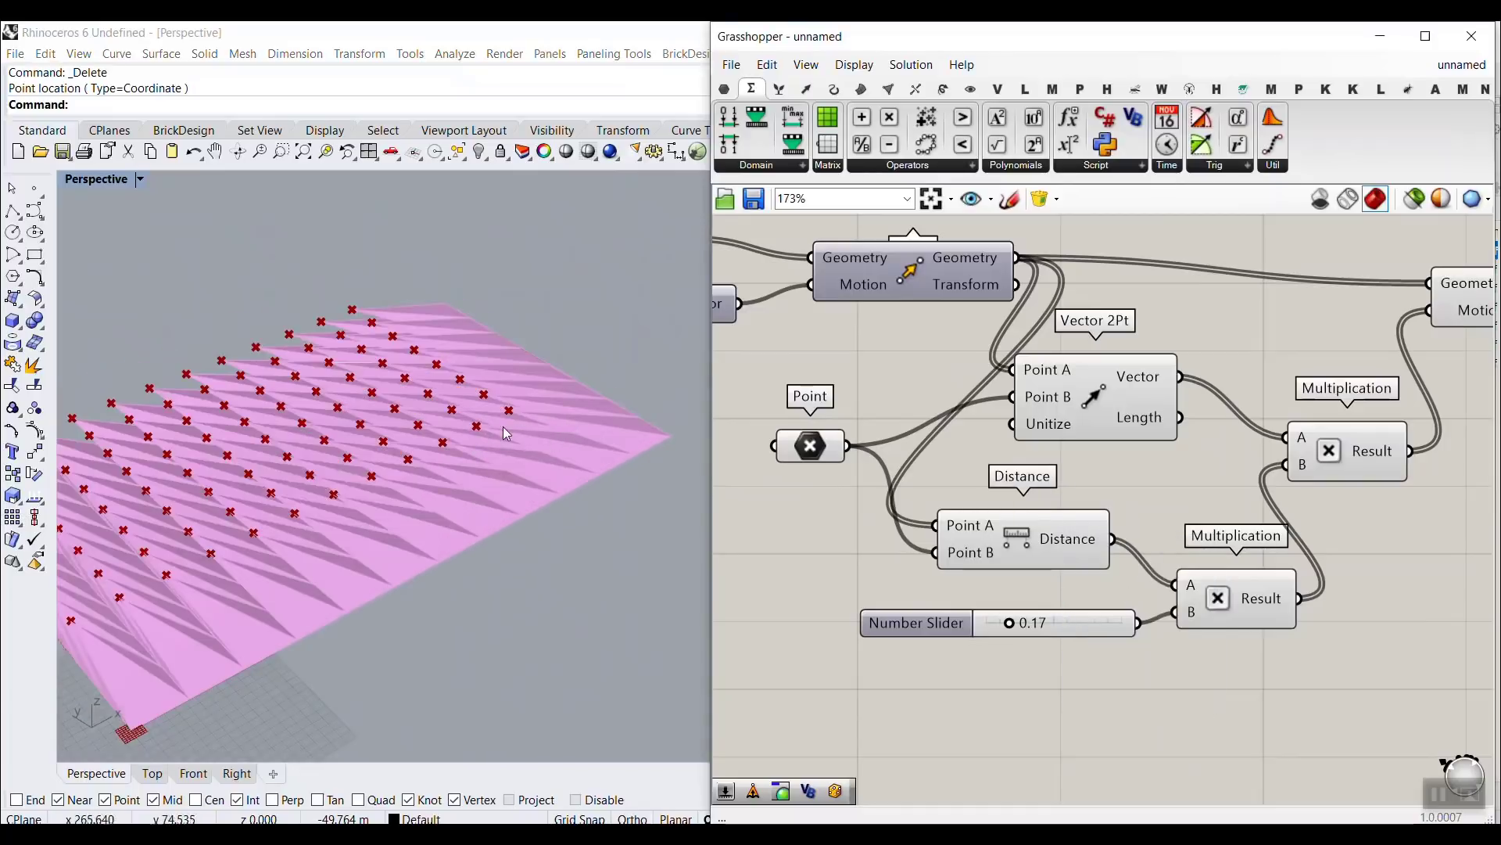
pyautogui.moveTo(507, 432); pyautogui.dragTo(297, 469, button='right')
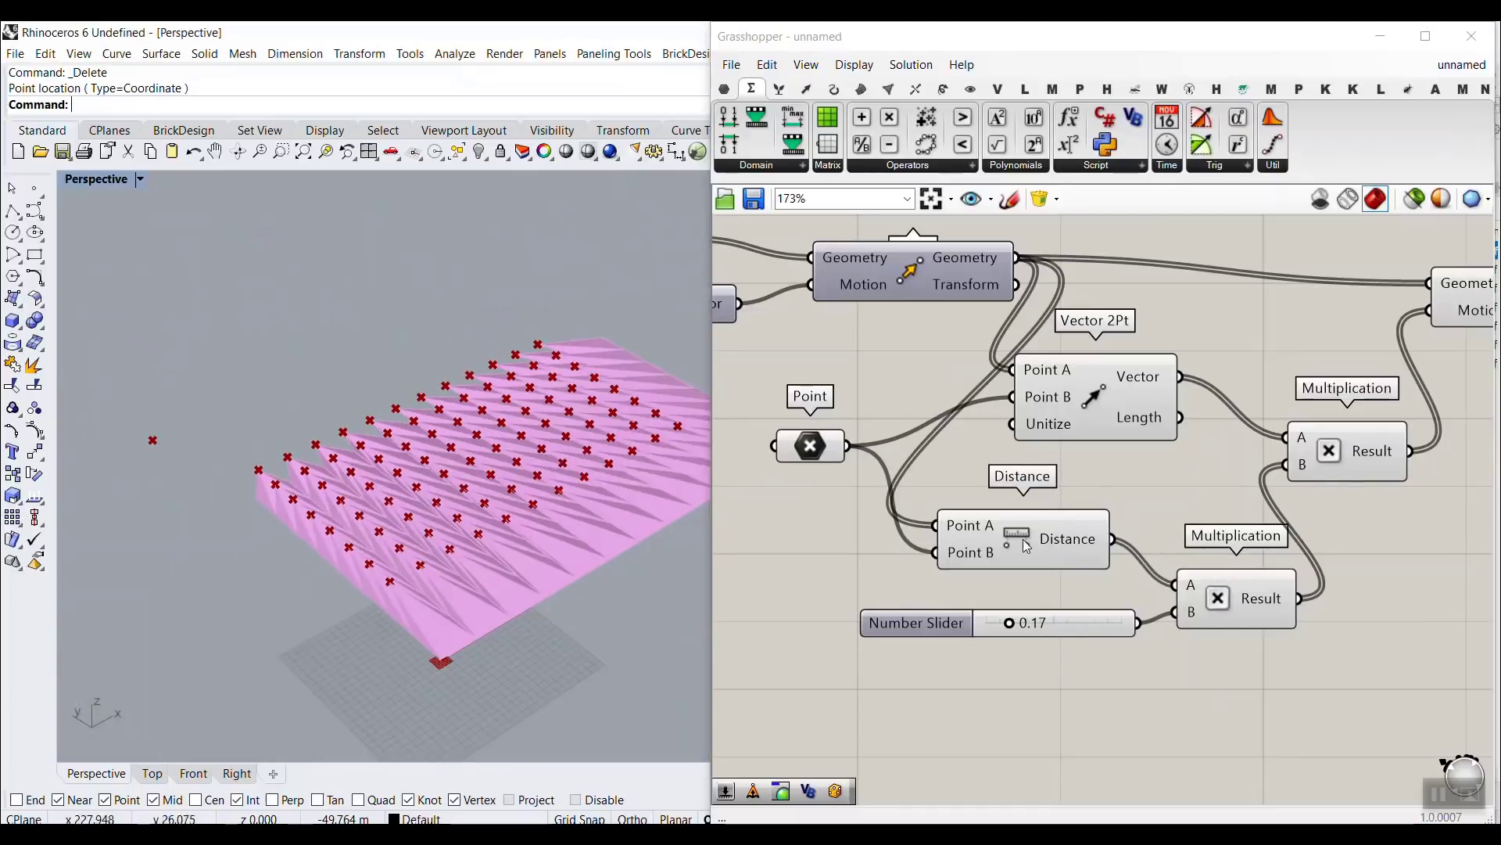
pyautogui.rightClick(1065, 538)
pyautogui.click(1102, 591)
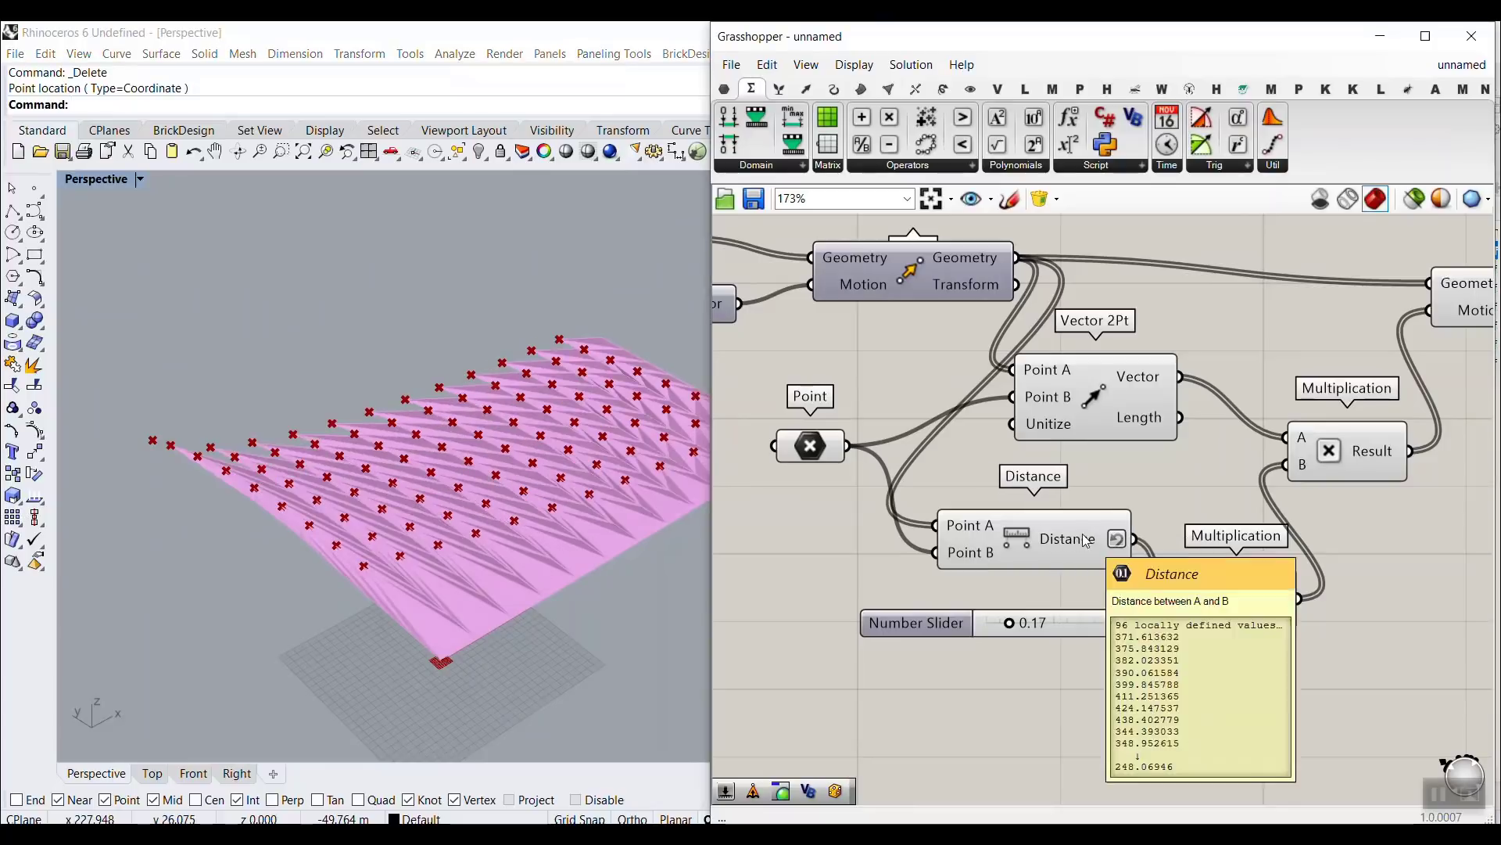
# Turn off the preview of the Vector 2Pt, Distance, Multiplication and Move components, leaving the Point parameter's preview on.
pyautogui.moveTo(426, 458); pyautogui.dragTo(349, 489, button='right')
pyautogui.moveTo(1201, 486); pyautogui.dragTo(1081, 487, button='right')
pyautogui.scroll(-3, 1080, 487)
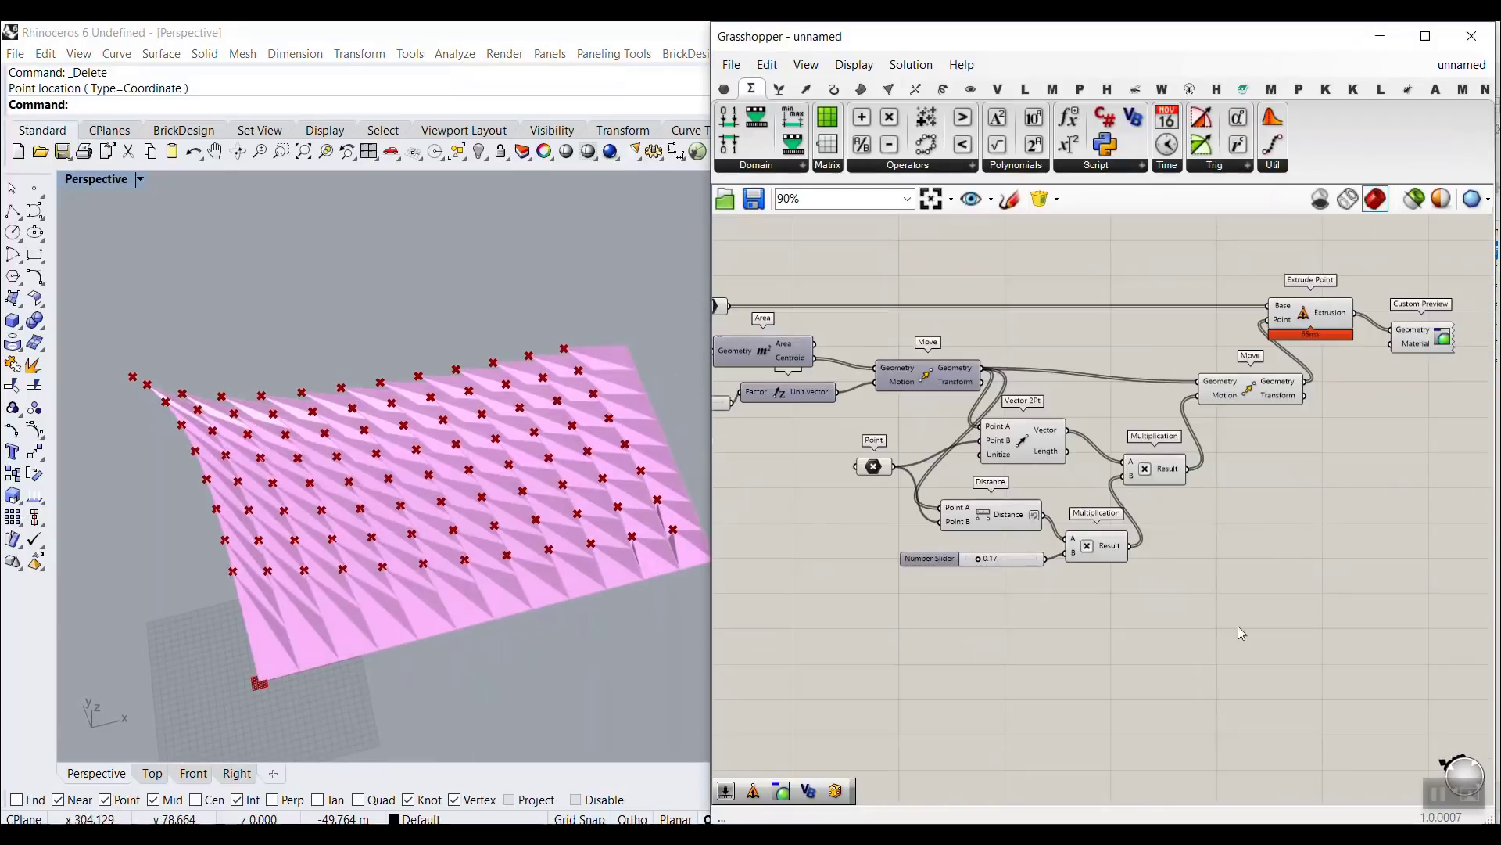
pyautogui.moveTo(1307, 640); pyautogui.dragTo(857, 340)
pyautogui.rightClick(982, 301)
pyautogui.click(1029, 334)
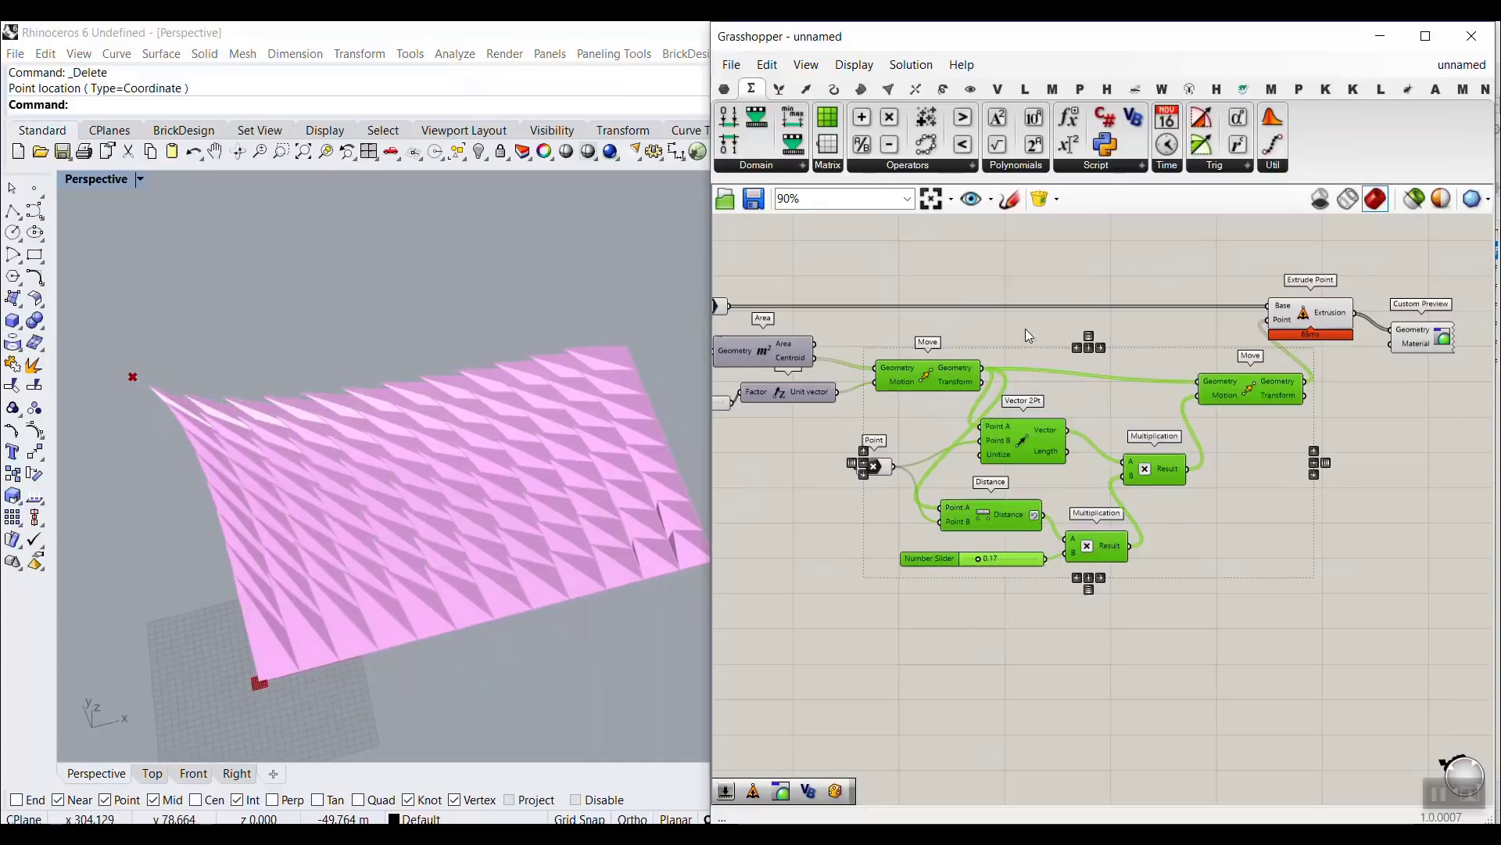
pyautogui.click(1025, 328)
# Select the Point parameter, shift the attractor point slightly in the viewport, and inspect the reshaped pyramids.
pyautogui.click(871, 469)
pyautogui.moveTo(274, 399); pyautogui.dragTo(212, 435, button='right')
pyautogui.scroll(-4, 176, 361)
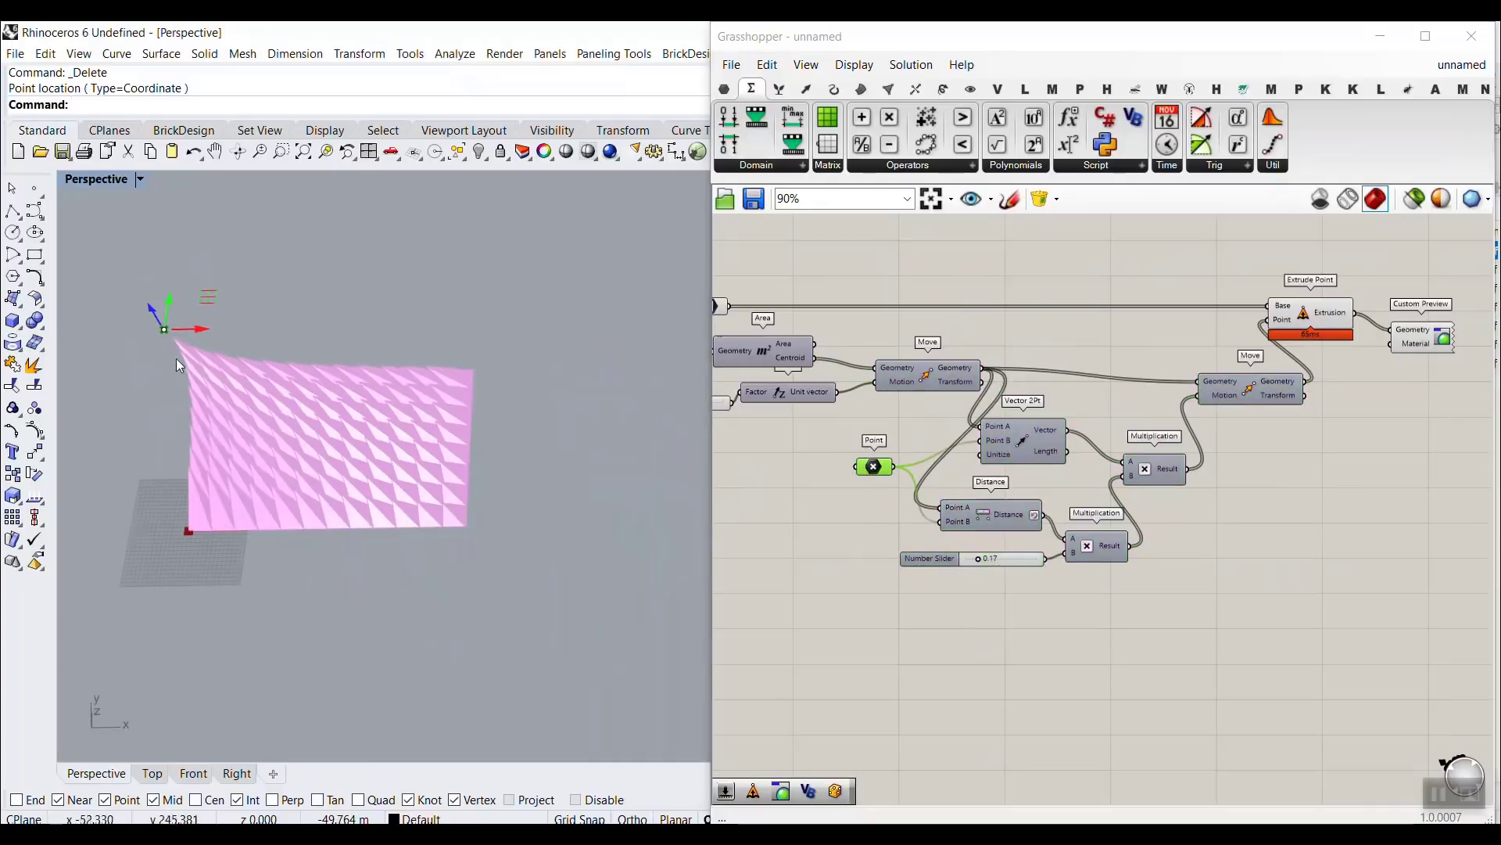
pyautogui.moveTo(165, 332)
pyautogui.mouseDown()
pyautogui.moveTo(295, 339)
pyautogui.moveTo(459, 379)
pyautogui.moveTo(440, 498)
pyautogui.moveTo(181, 421)
pyautogui.moveTo(200, 358)
pyautogui.moveTo(185, 336)
pyautogui.mouseUp()
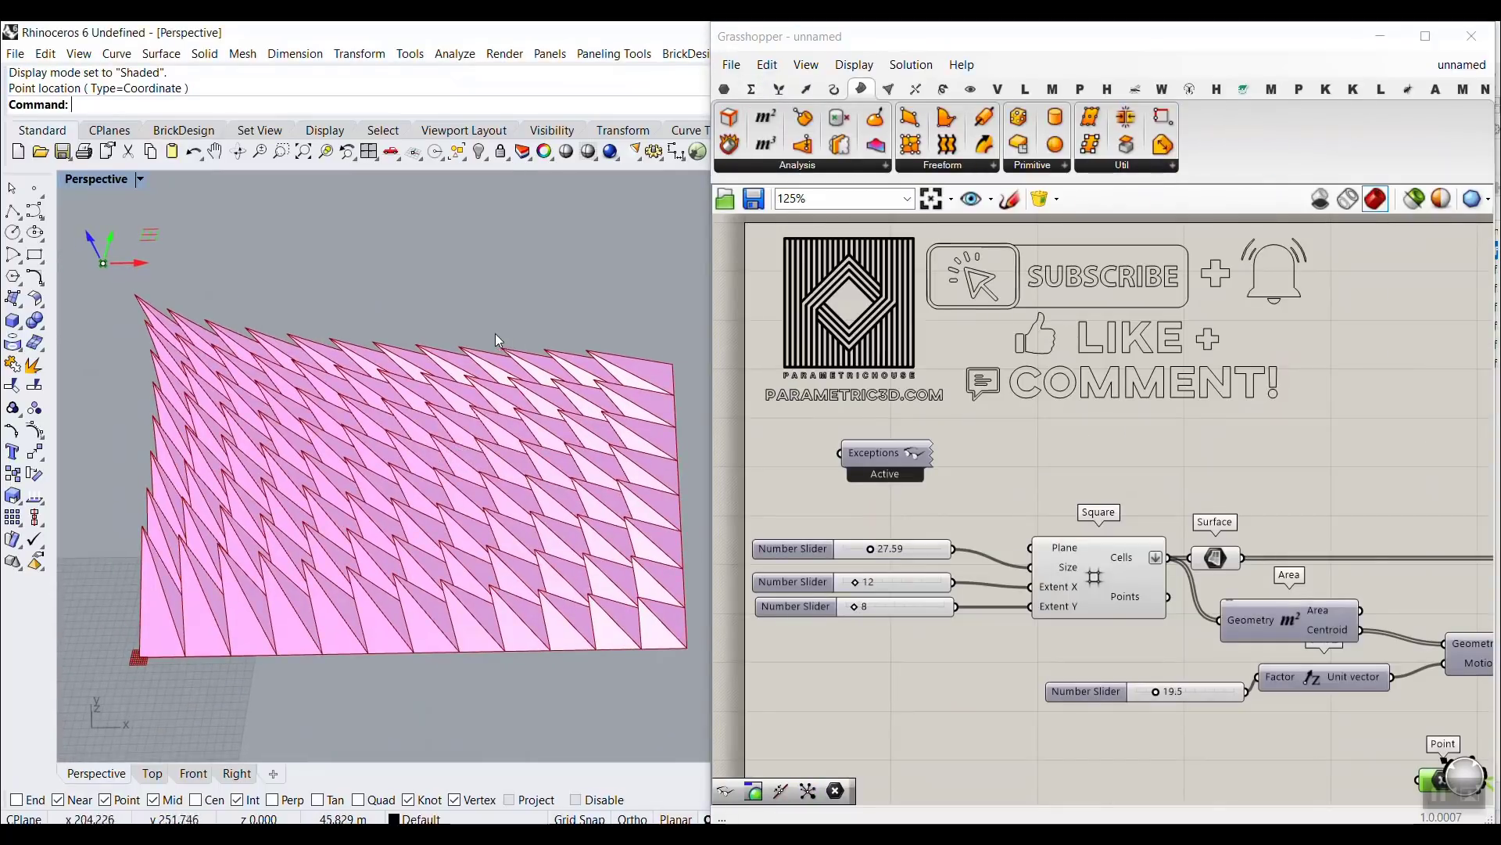
pyautogui.moveTo(495, 333); pyautogui.dragTo(532, 344, button='right')
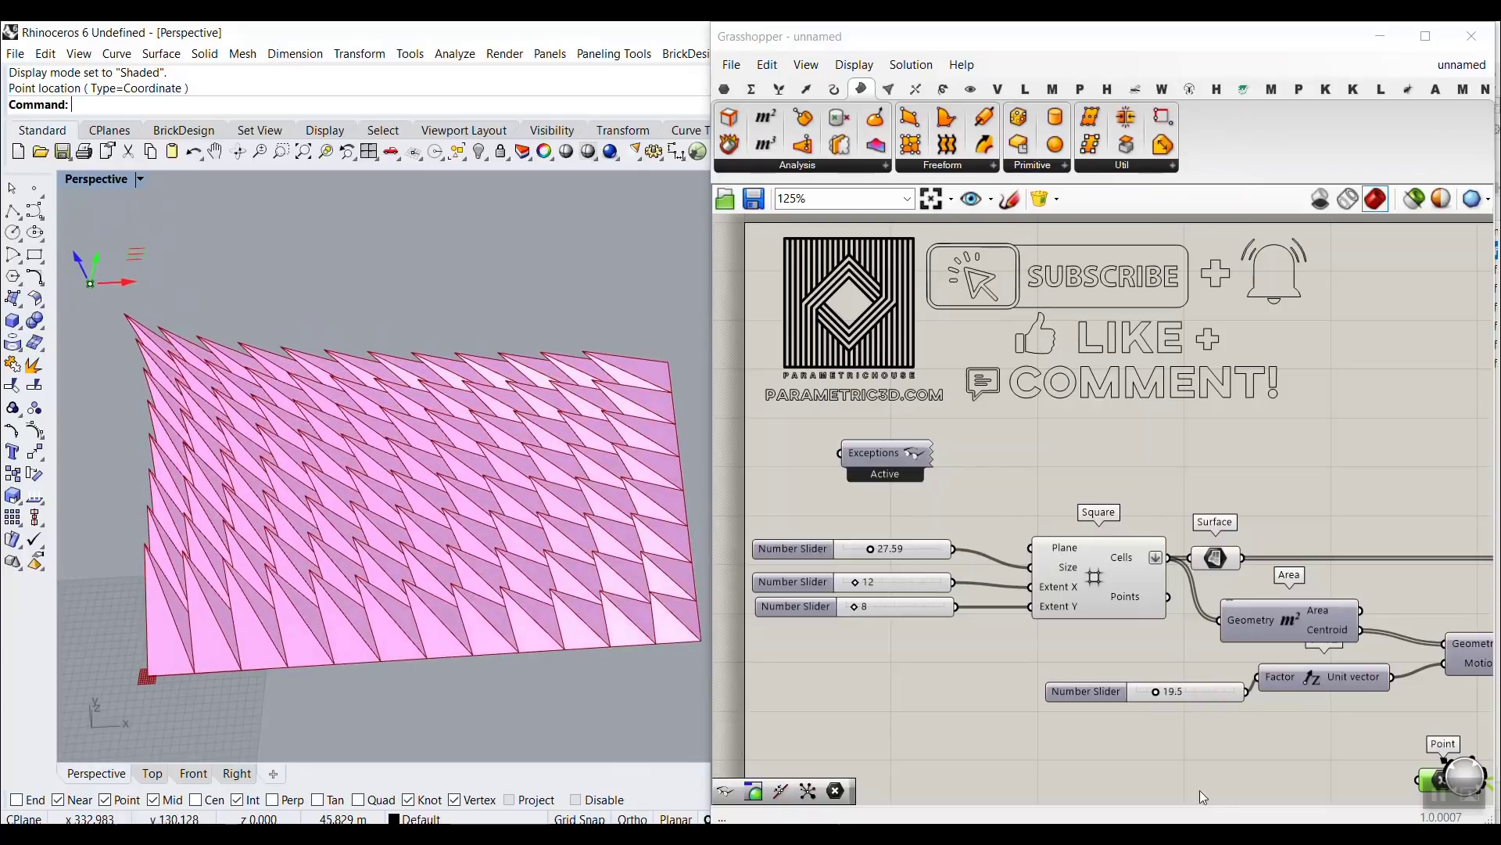